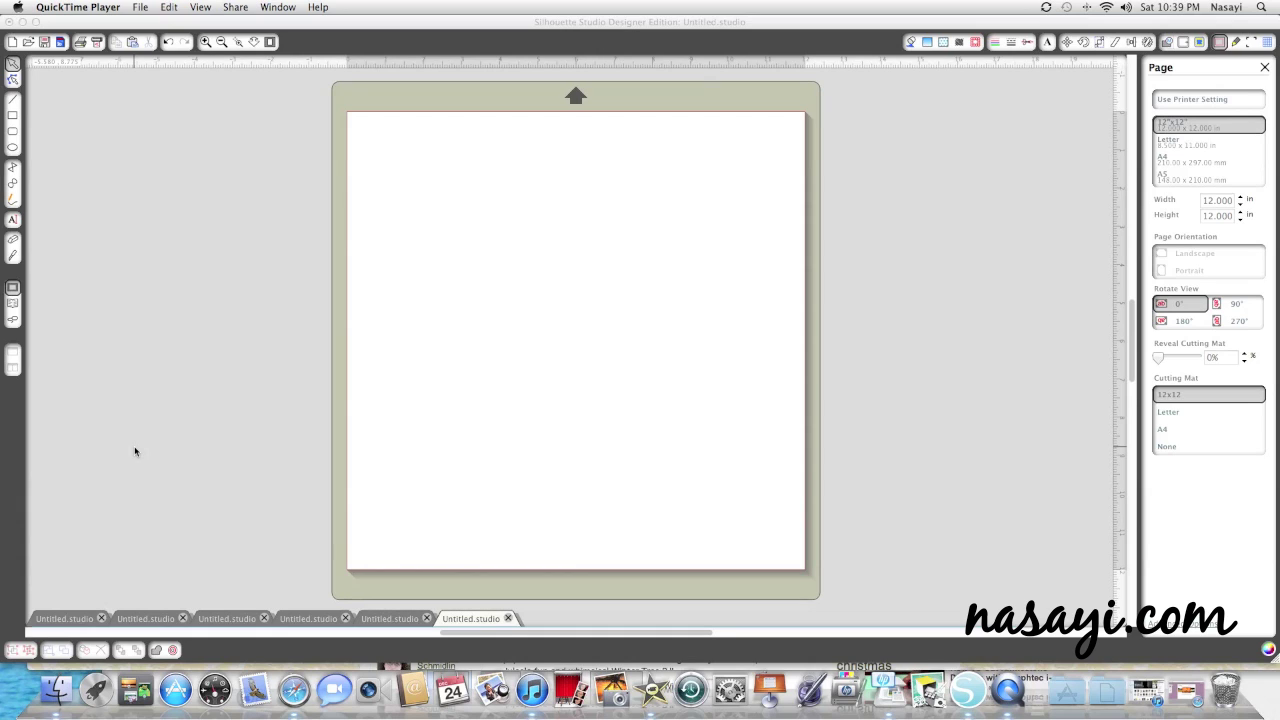
Draw a 6.635 x 5.045 in rectangle in the upper-left part of the page.
{"action": "left_click", "coordinate": [122, 319]}
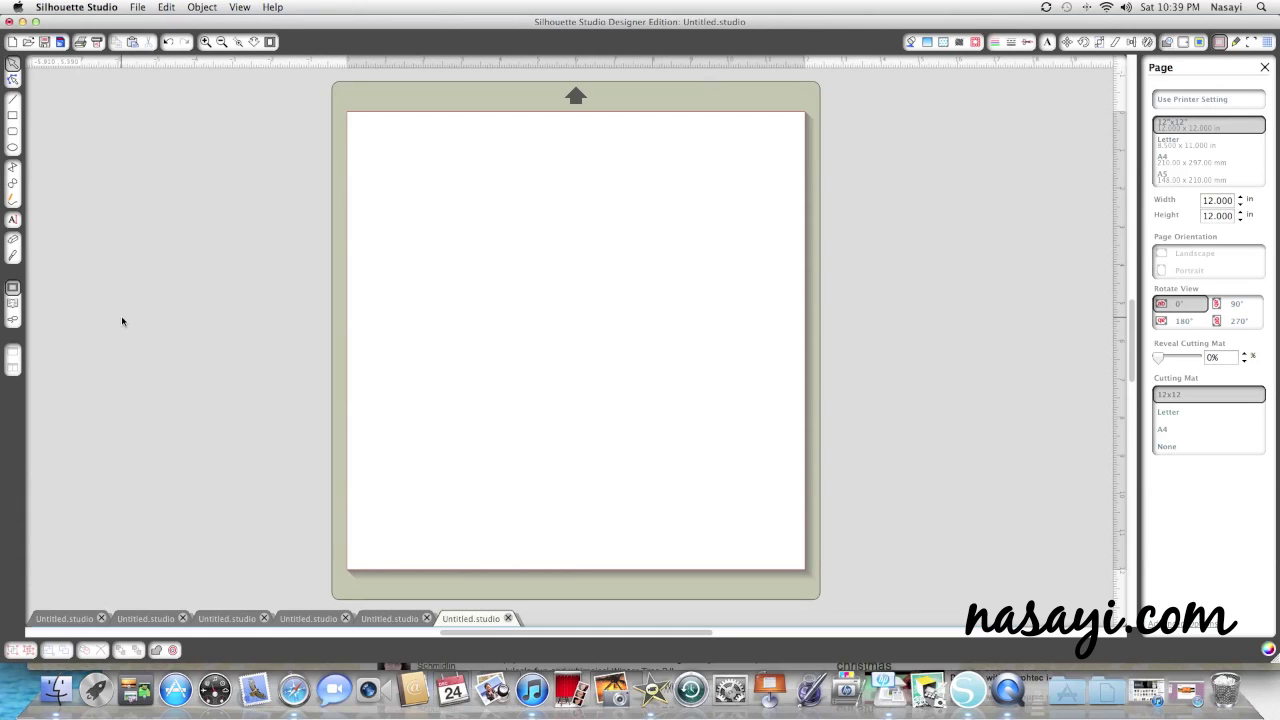
{"action": "left_click", "coordinate": [13, 116]}
{"action": "left_click_drag", "start_coordinate": [409, 185], "coordinate": [662, 377]}
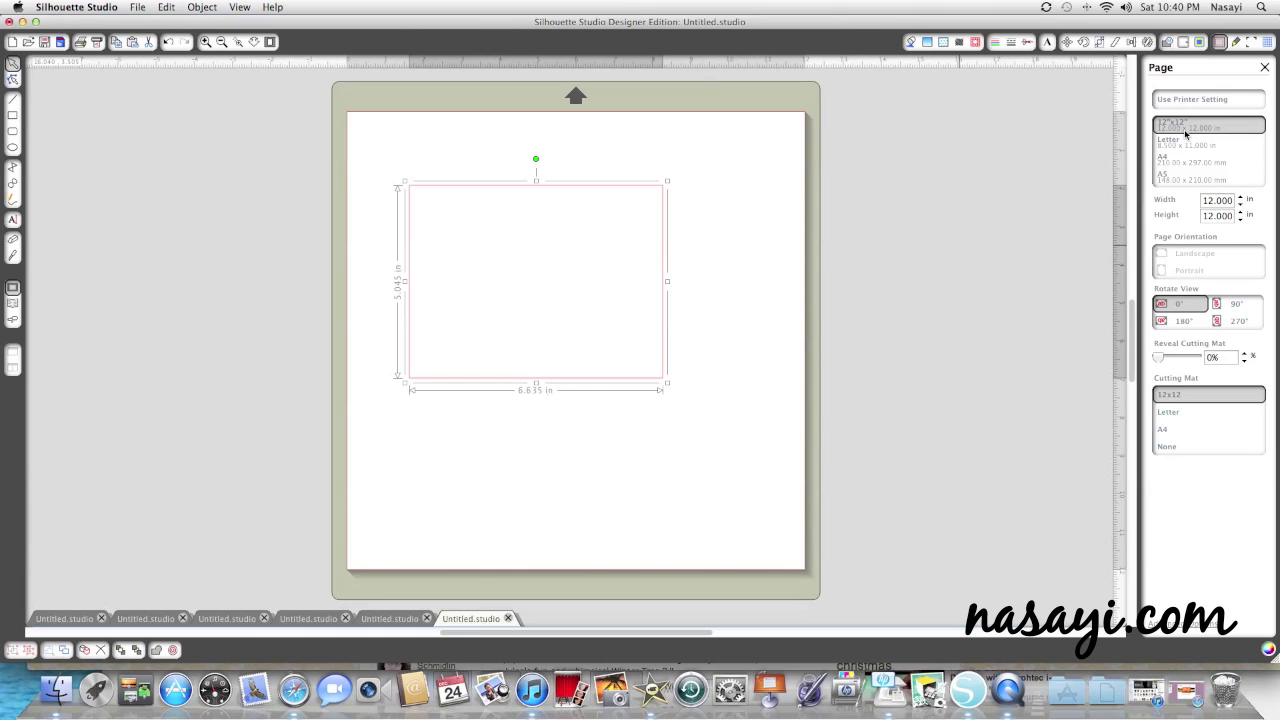
{"action": "left_click", "coordinate": [645, 190]}
Scale the rectangle to W 5.5 and H 4.25 in, then nudge it slightly right.
{"action": "left_click", "coordinate": [1101, 43]}
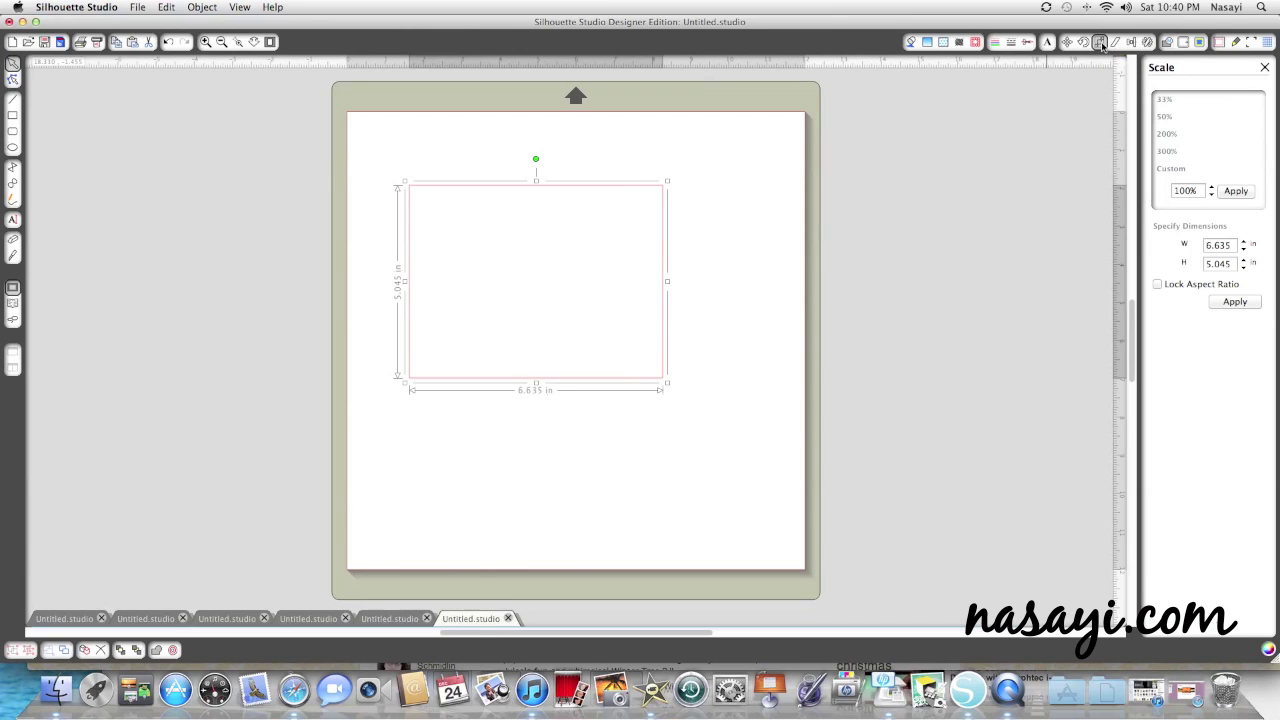
{"action": "left_click", "coordinate": [1225, 248]}
{"action": "type", "text": "5.5"}
{"action": "key", "text": "Tab"}
{"action": "type", "text": "4.25"}
{"action": "key", "text": "Return"}
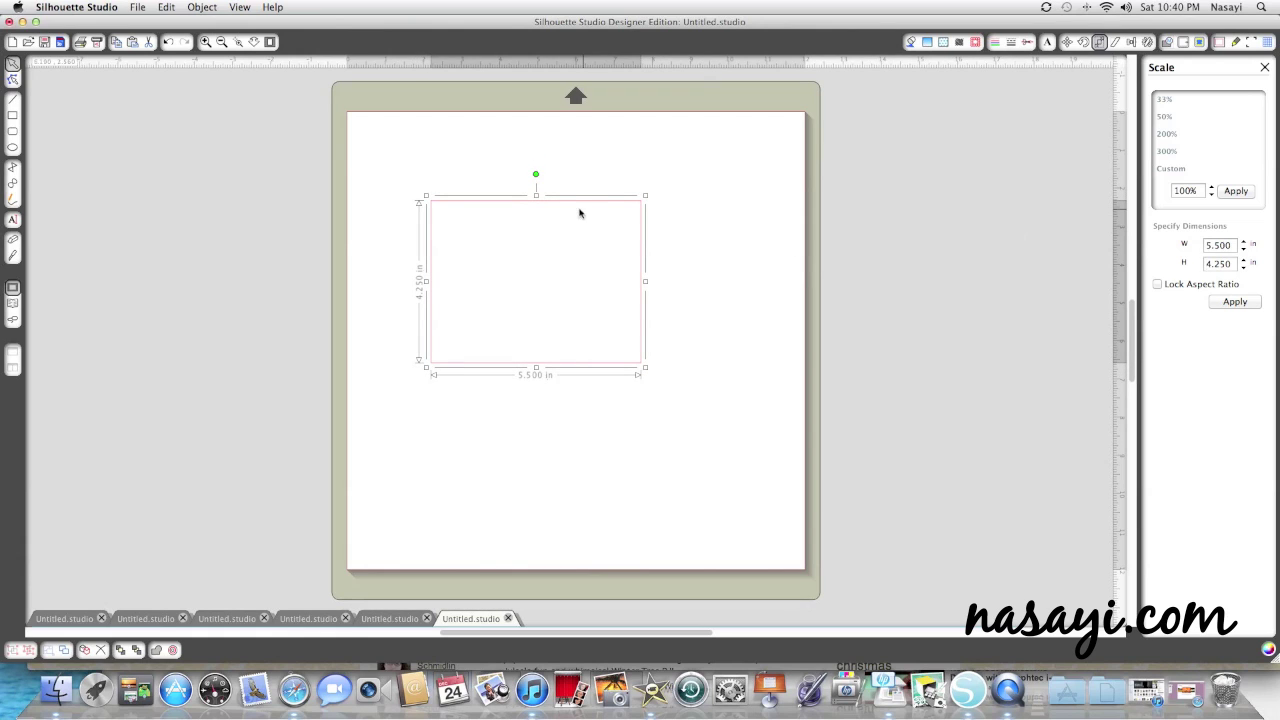
{"action": "left_click_drag", "start_coordinate": [559, 210], "coordinate": [581, 211]}
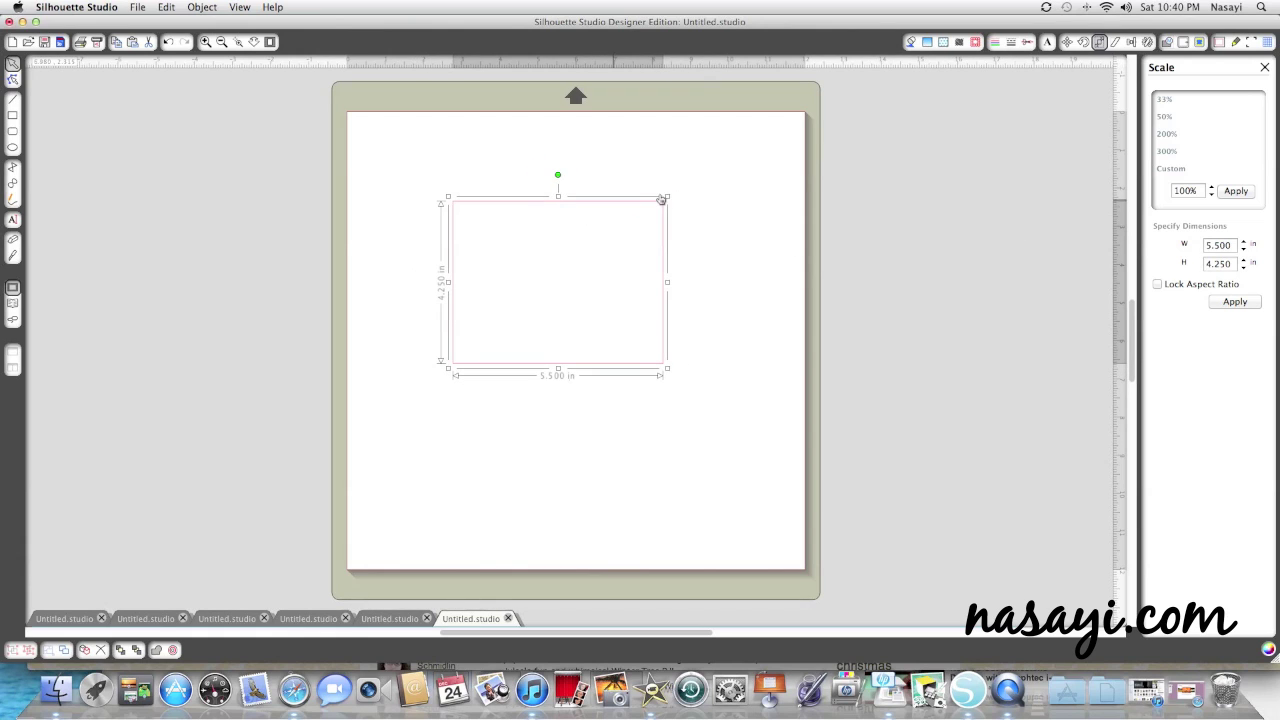
{"action": "left_click", "coordinate": [1085, 42]}
Rotate the rectangle to 90° so it stands upright, and shift it up-left.
{"action": "left_click", "coordinate": [1182, 218]}
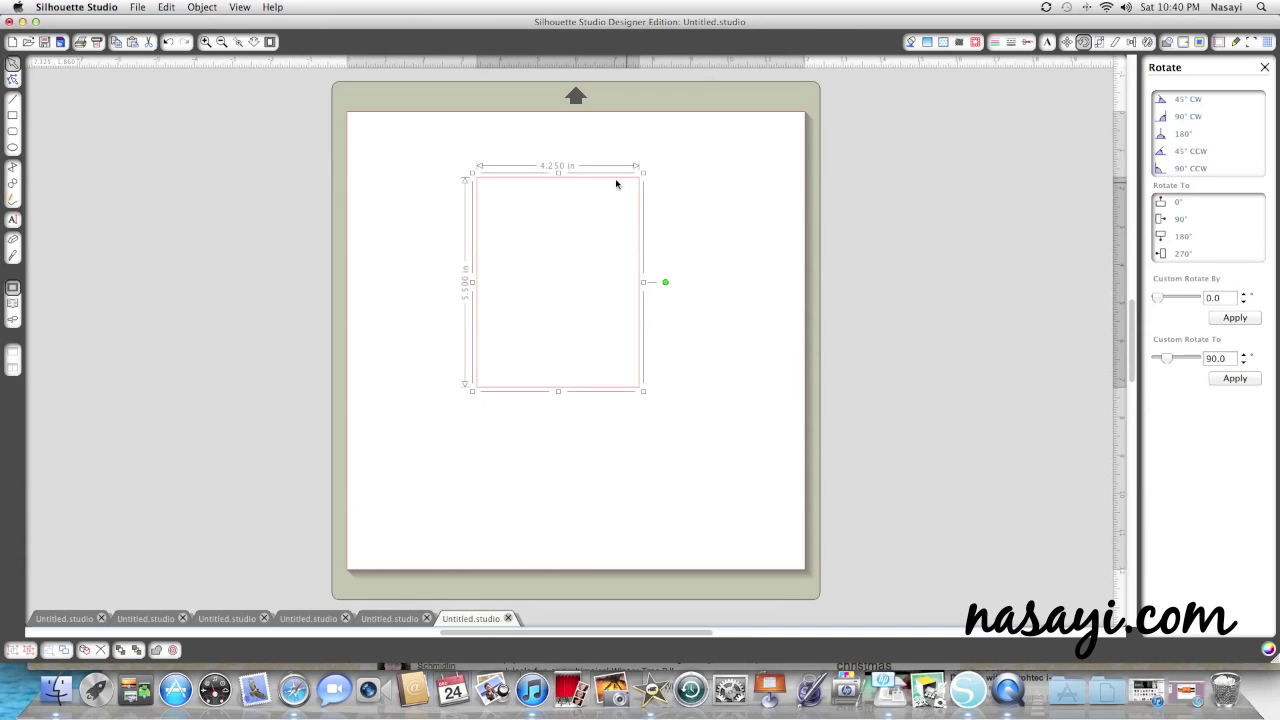
{"action": "left_click_drag", "start_coordinate": [615, 182], "coordinate": [586, 178]}
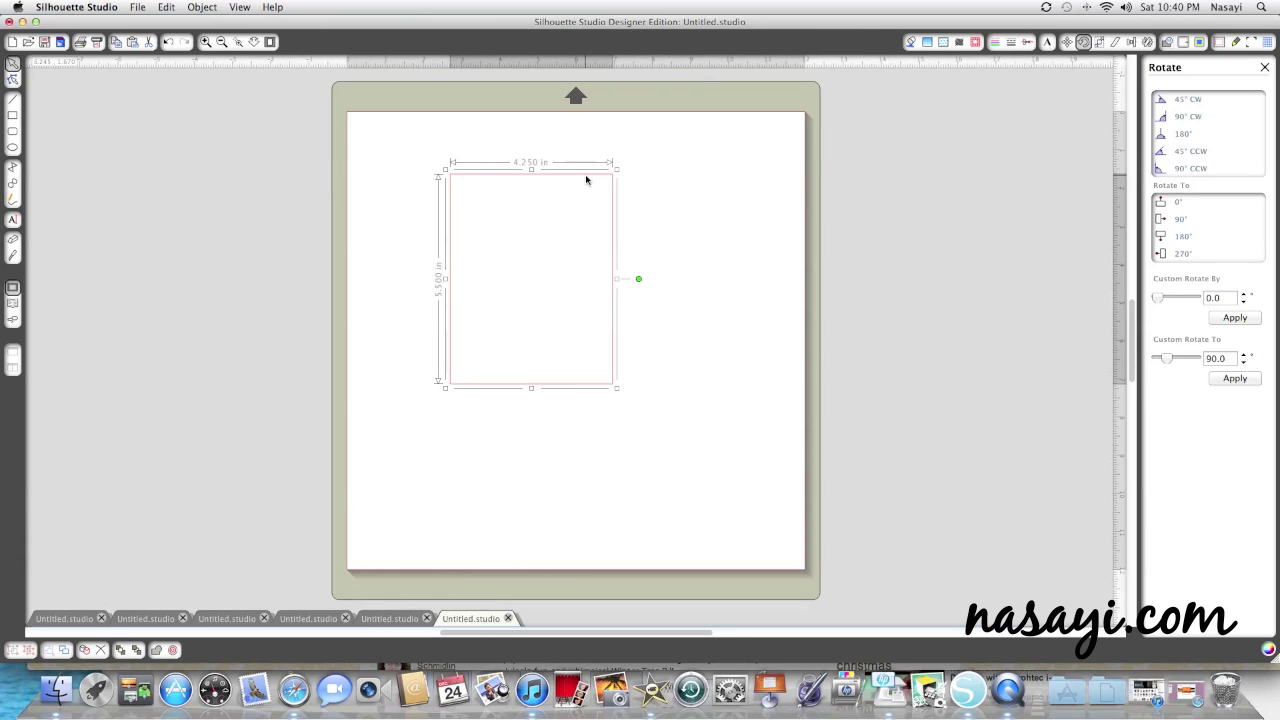
{"action": "left_click", "coordinate": [586, 178]}
{"action": "left_click_drag", "start_coordinate": [583, 180], "coordinate": [578, 162]}
Copy and paste the rectangle, placing the copy to the right of the original.
{"action": "right_click", "coordinate": [561, 188]}
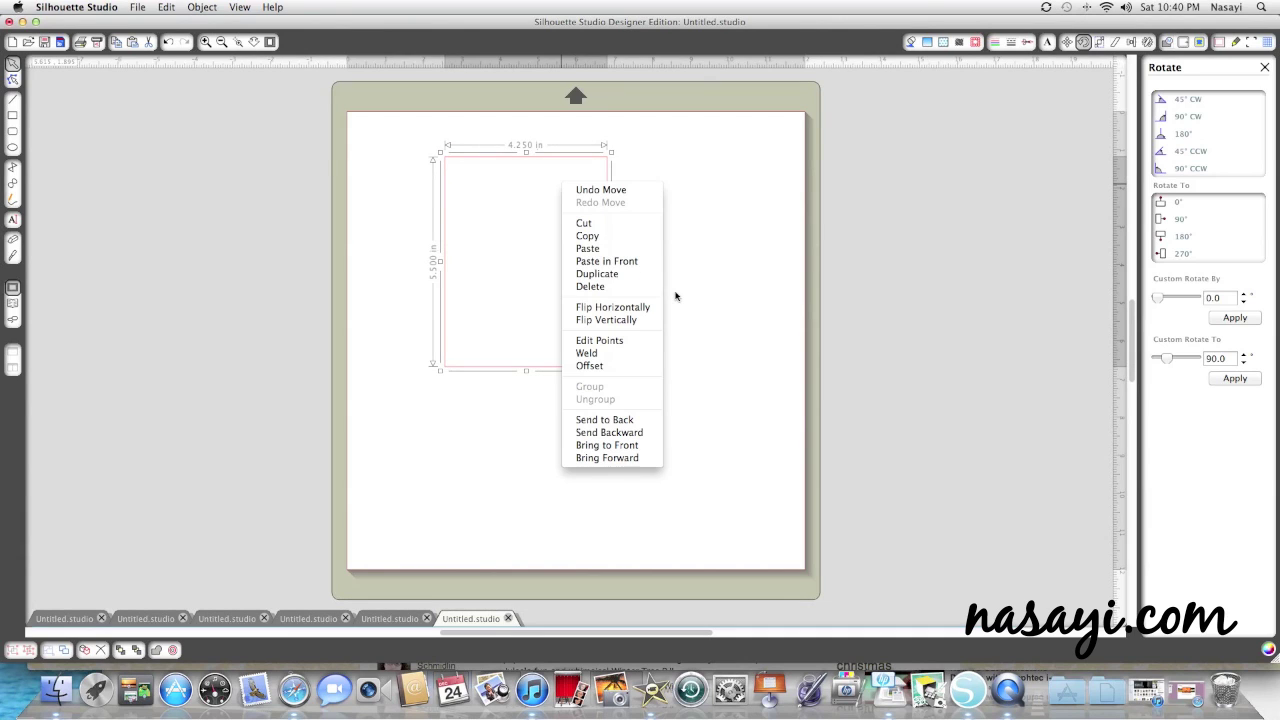
{"action": "left_click", "coordinate": [582, 236]}
{"action": "right_click", "coordinate": [582, 248]}
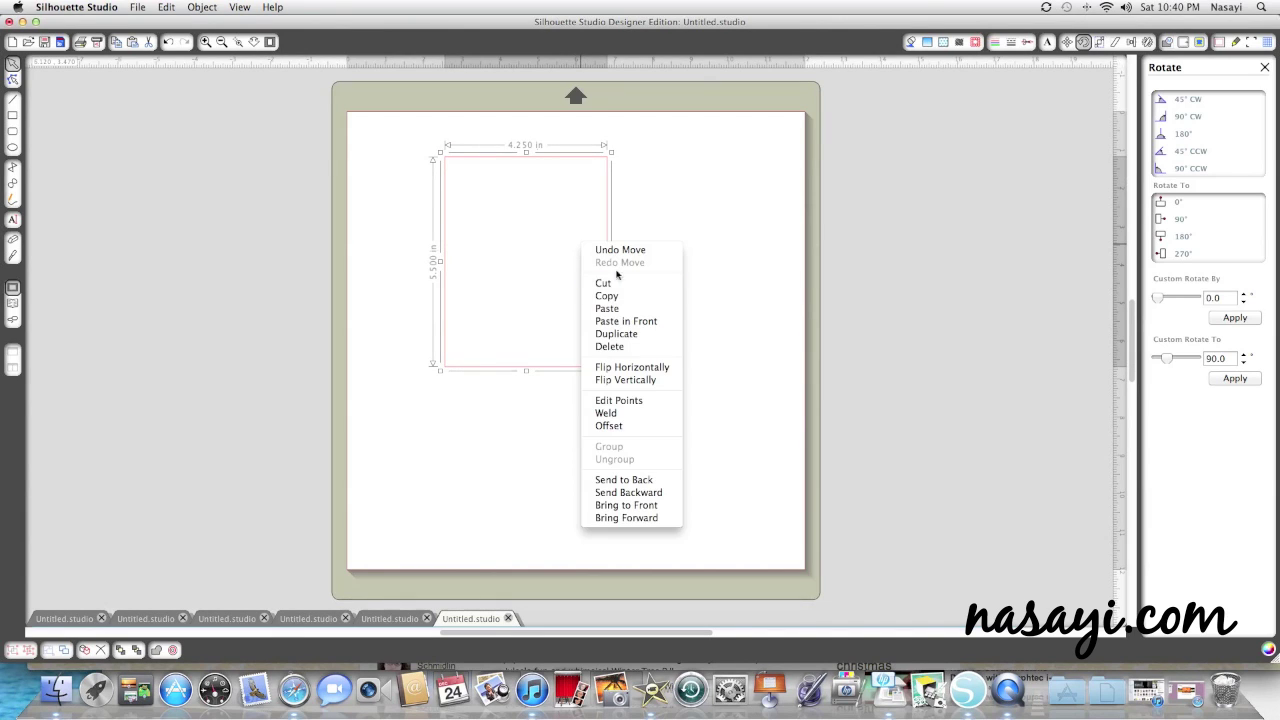
{"action": "left_click", "coordinate": [632, 310]}
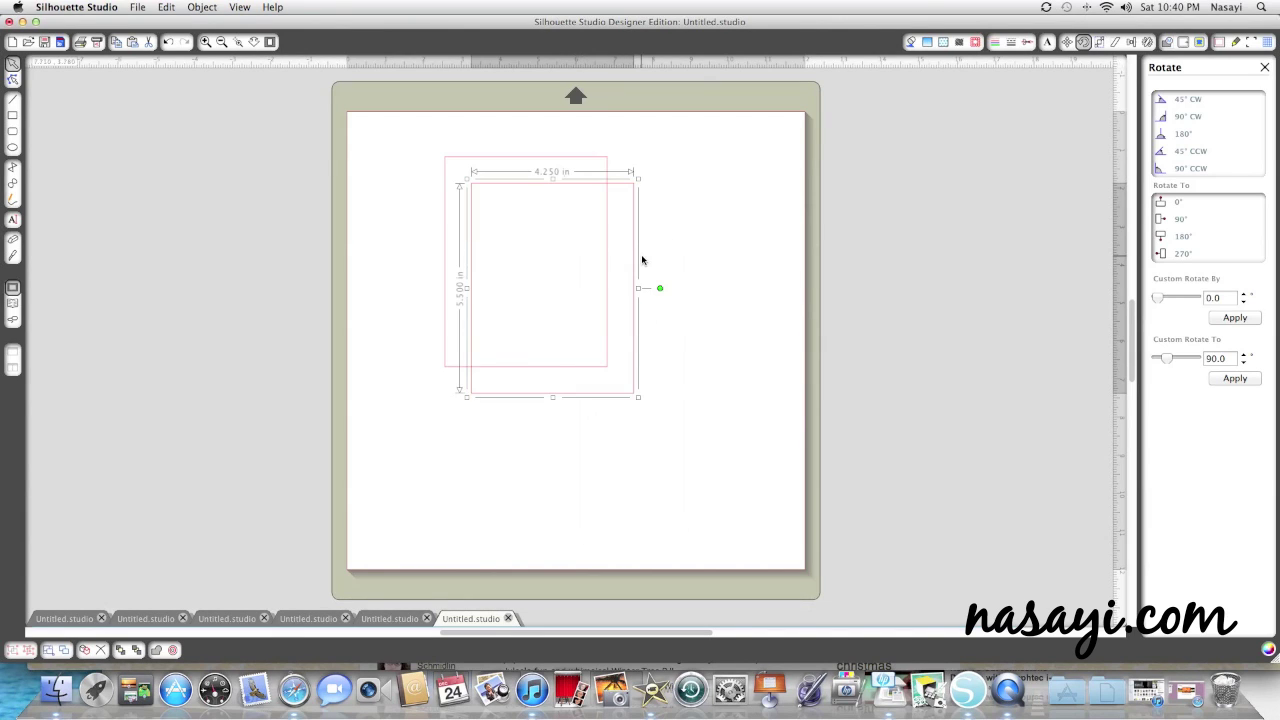
{"action": "left_click_drag", "start_coordinate": [634, 266], "coordinate": [740, 252]}
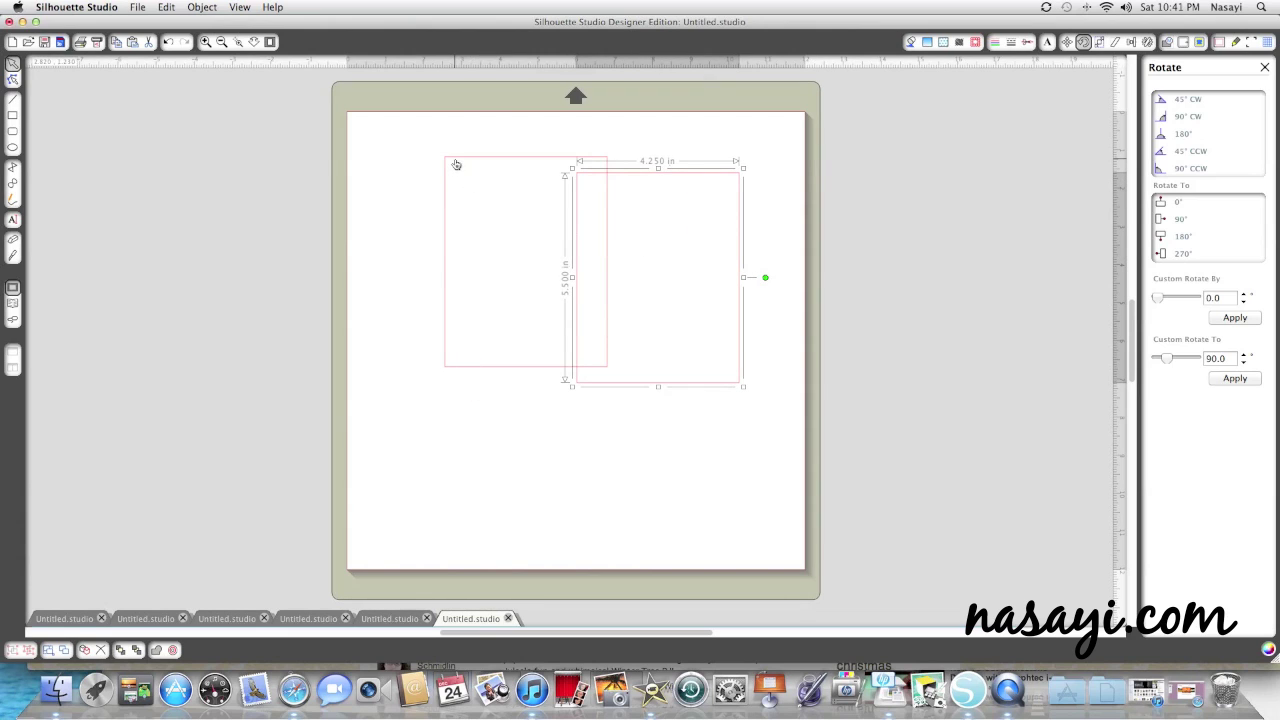
{"action": "left_click_drag", "start_coordinate": [455, 158], "coordinate": [383, 131]}
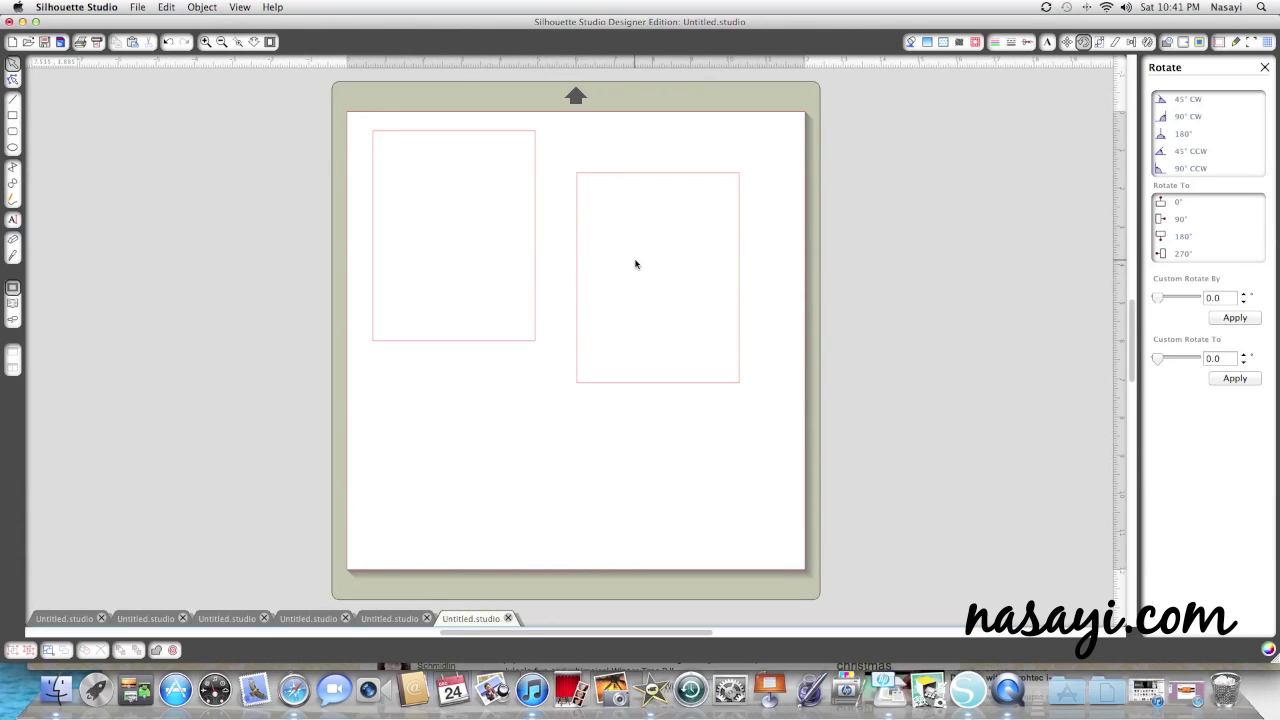
Cut the right rectangle corner to corner with a straight Knife line.
{"action": "left_click", "coordinate": [206, 42]}
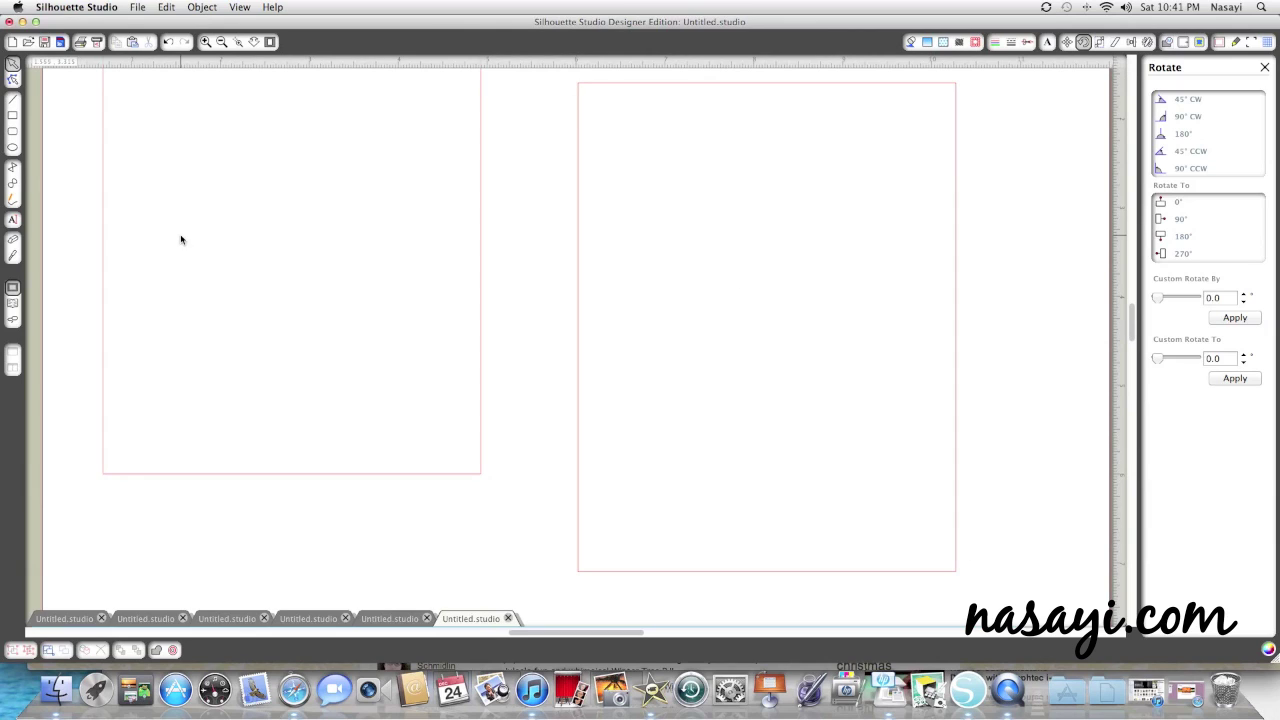
{"action": "left_click", "coordinate": [13, 255]}
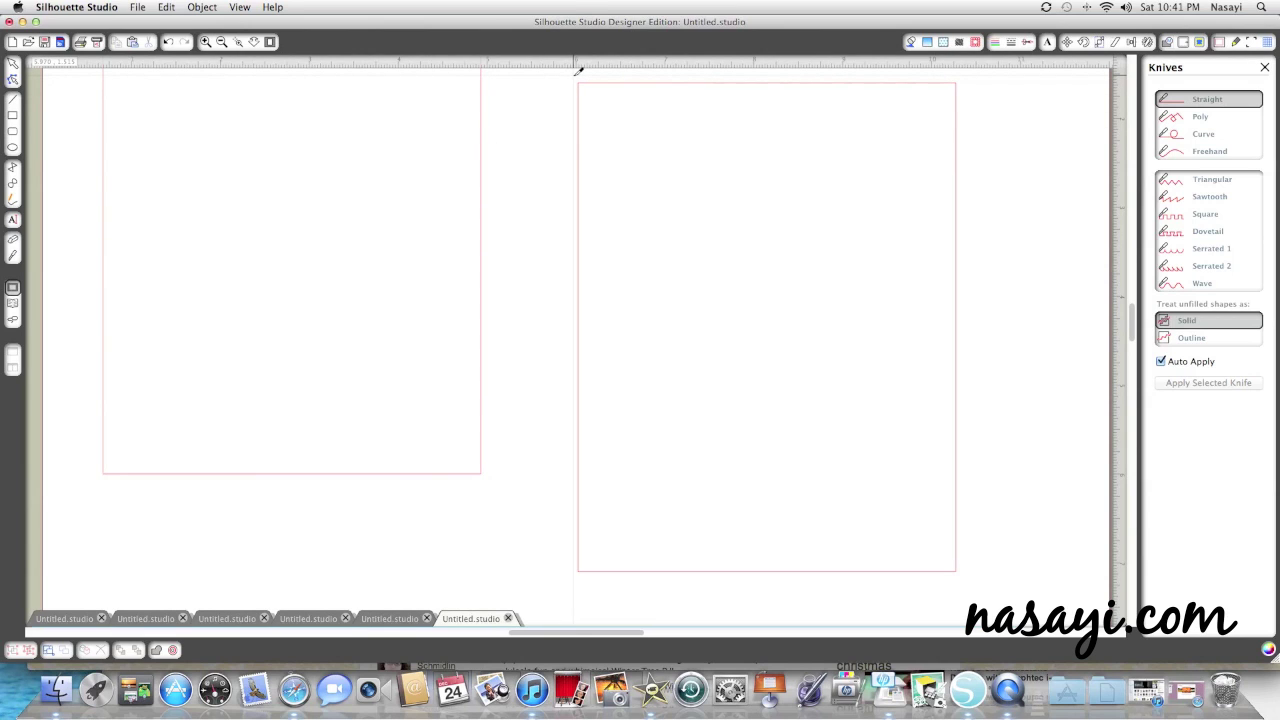
{"action": "mouse_move", "coordinate": [573, 75]}
{"action": "left_mouse_down"}
{"action": "mouse_move", "coordinate": [955, 555]}
{"action": "mouse_move", "coordinate": [970, 592]}
{"action": "left_mouse_up"}
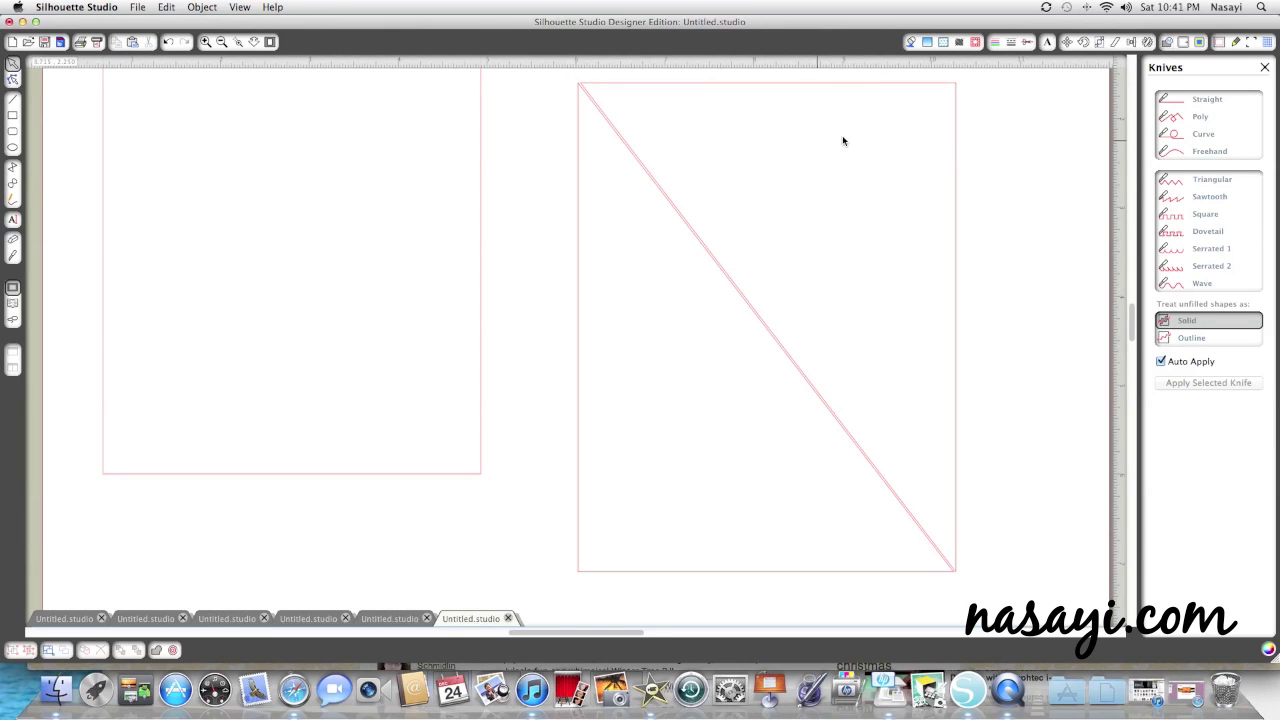
Pull the two resulting triangles apart to leave a gap between them.
{"action": "left_click", "coordinate": [961, 142]}
{"action": "left_click_drag", "start_coordinate": [961, 142], "coordinate": [995, 130]}
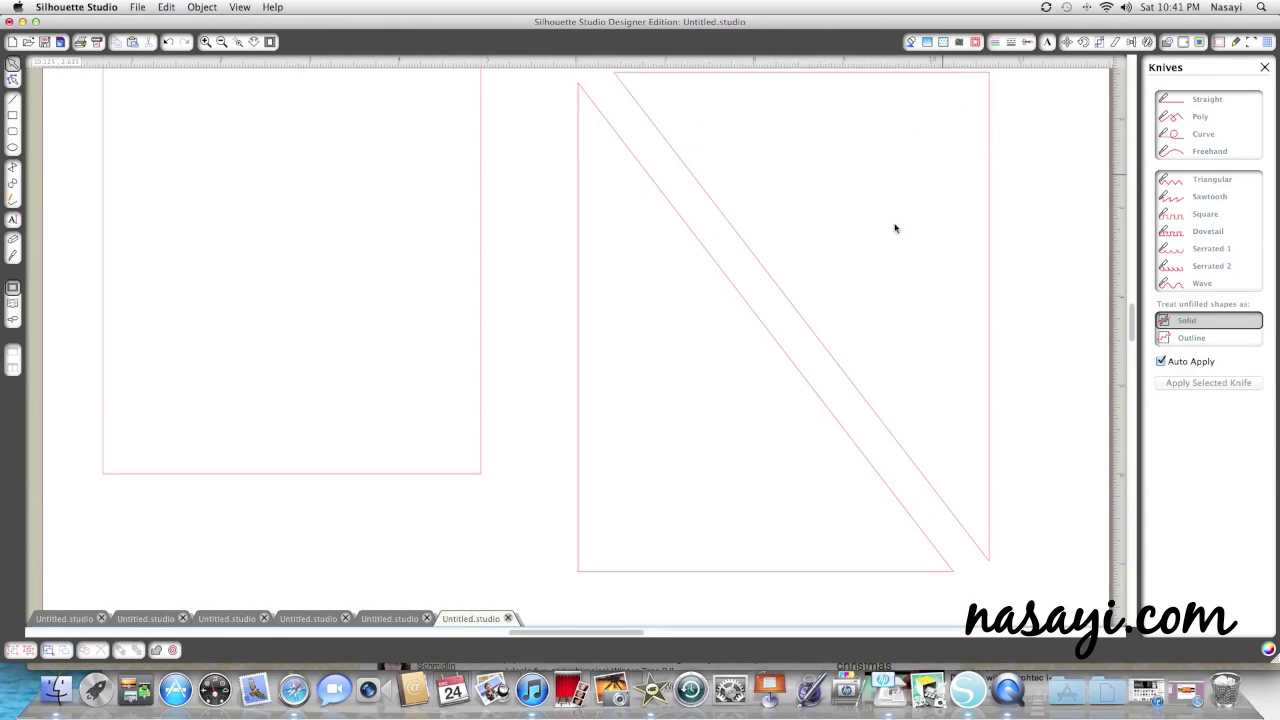
{"action": "left_click_drag", "start_coordinate": [717, 218], "coordinate": [686, 254]}
{"action": "left_click", "coordinate": [655, 266]}
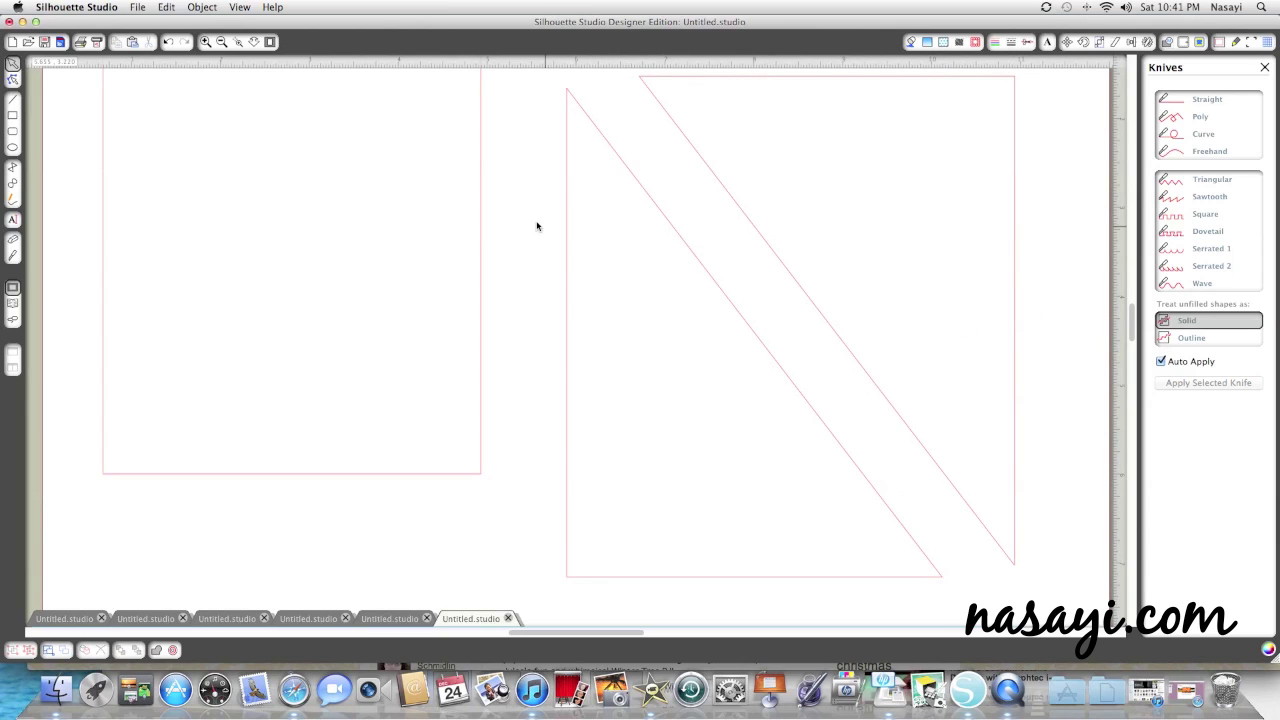
{"action": "left_click", "coordinate": [222, 42]}
Move the rectangle to the middle, the upper triangle to its left, the lower one to its right.
{"action": "left_click", "coordinate": [222, 42]}
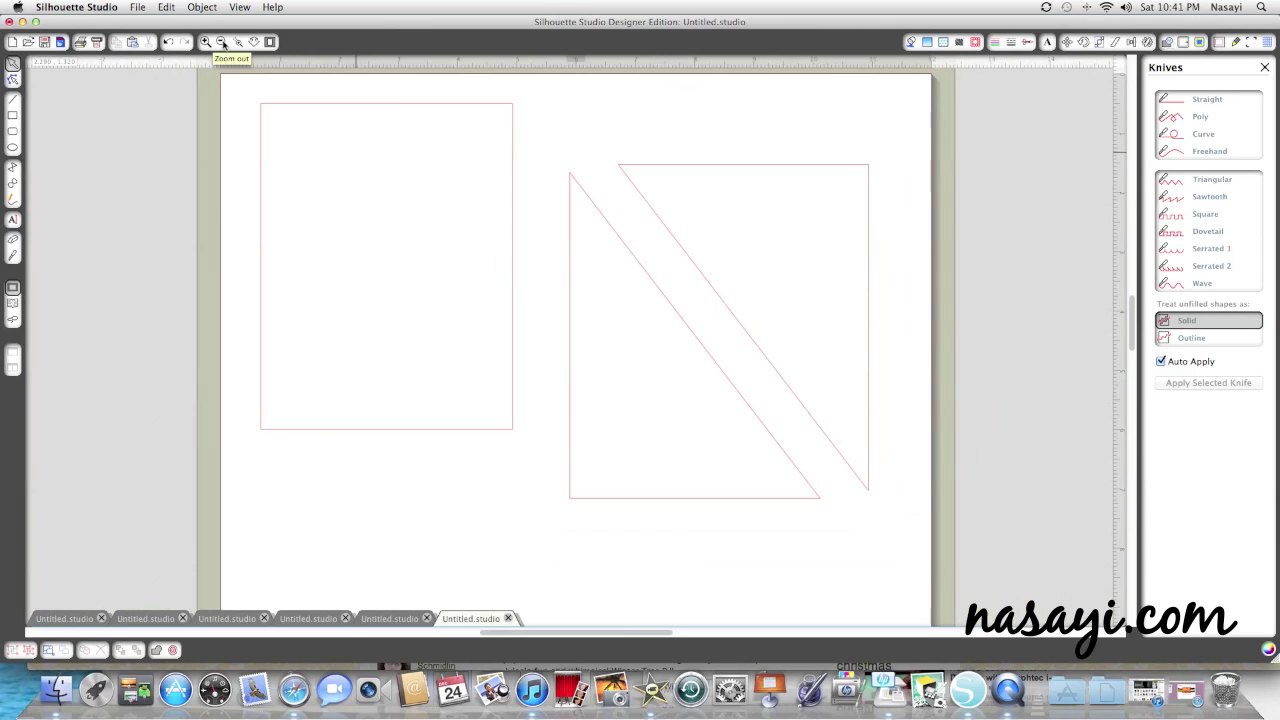
{"action": "left_click_drag", "start_coordinate": [389, 109], "coordinate": [578, 157]}
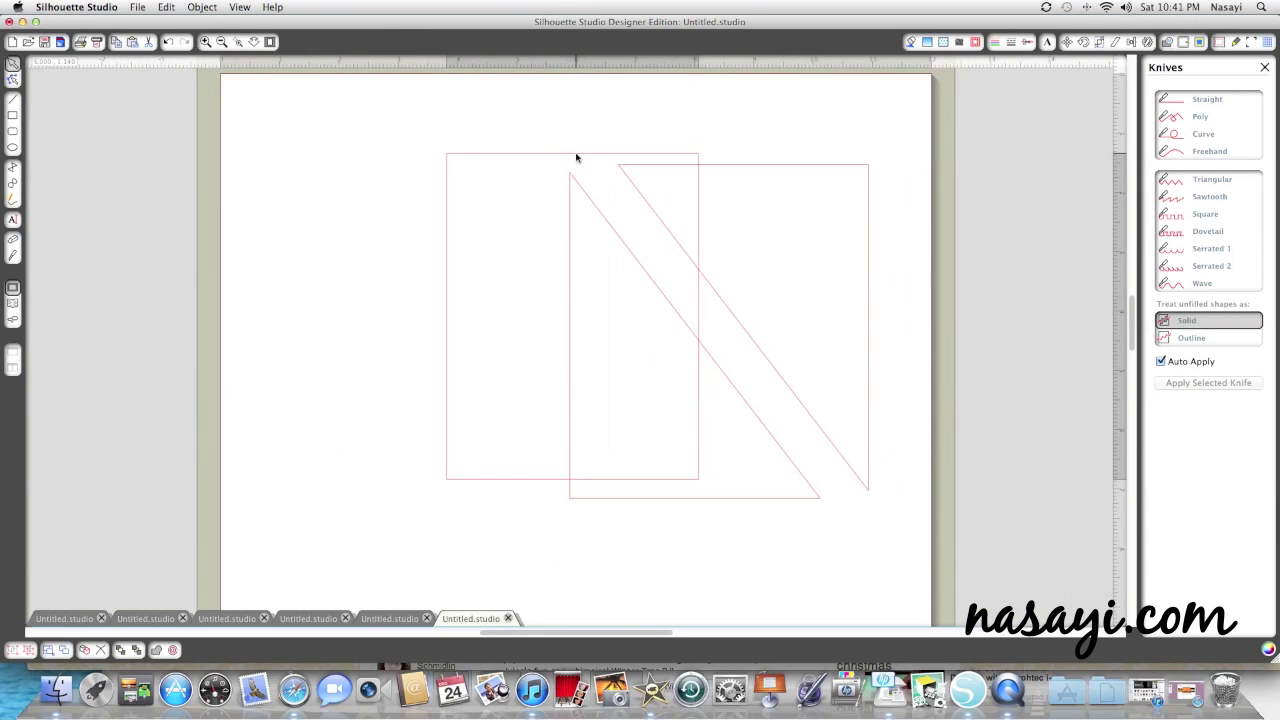
{"action": "left_click_drag", "start_coordinate": [743, 163], "coordinate": [263, 178]}
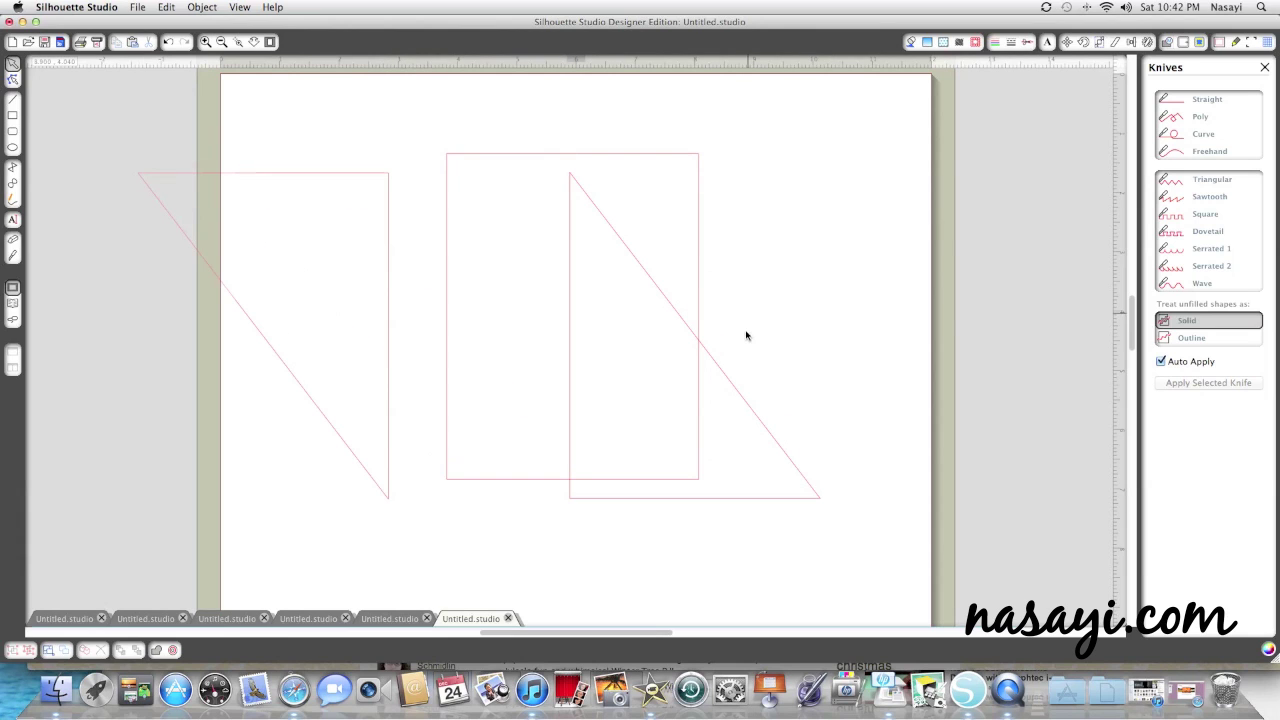
{"action": "left_click_drag", "start_coordinate": [734, 383], "coordinate": [863, 363]}
{"action": "left_click", "coordinate": [811, 366]}
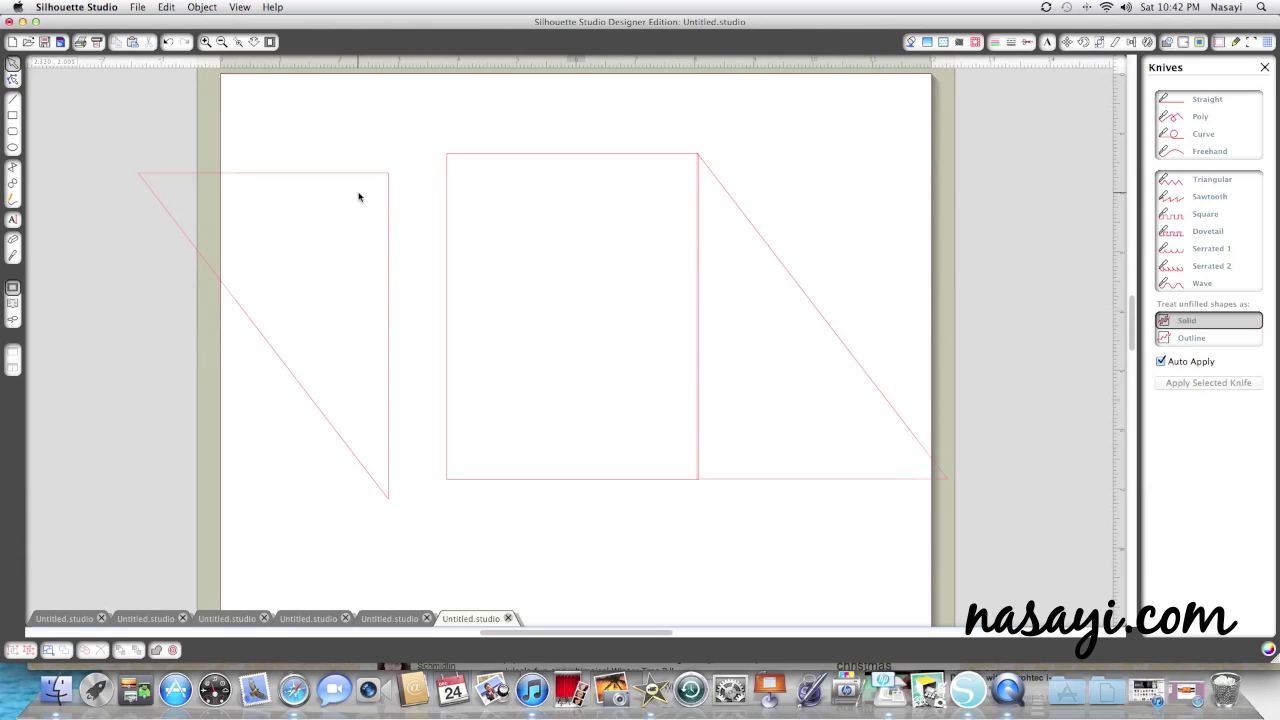
Line the left triangle's vertical edge up beside the rectangle with a small gap.
{"action": "left_click_drag", "start_coordinate": [356, 177], "coordinate": [412, 158]}
{"action": "left_click", "coordinate": [412, 158]}
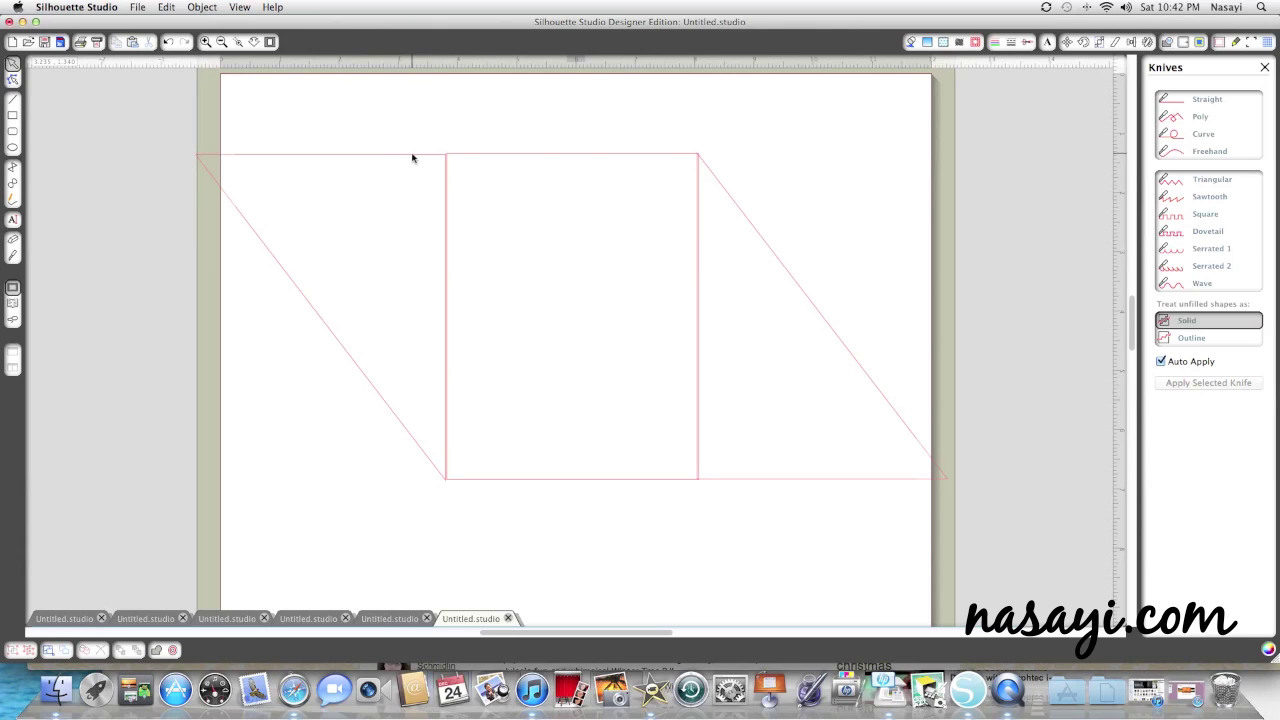
{"action": "left_click_drag", "start_coordinate": [420, 160], "coordinate": [404, 160]}
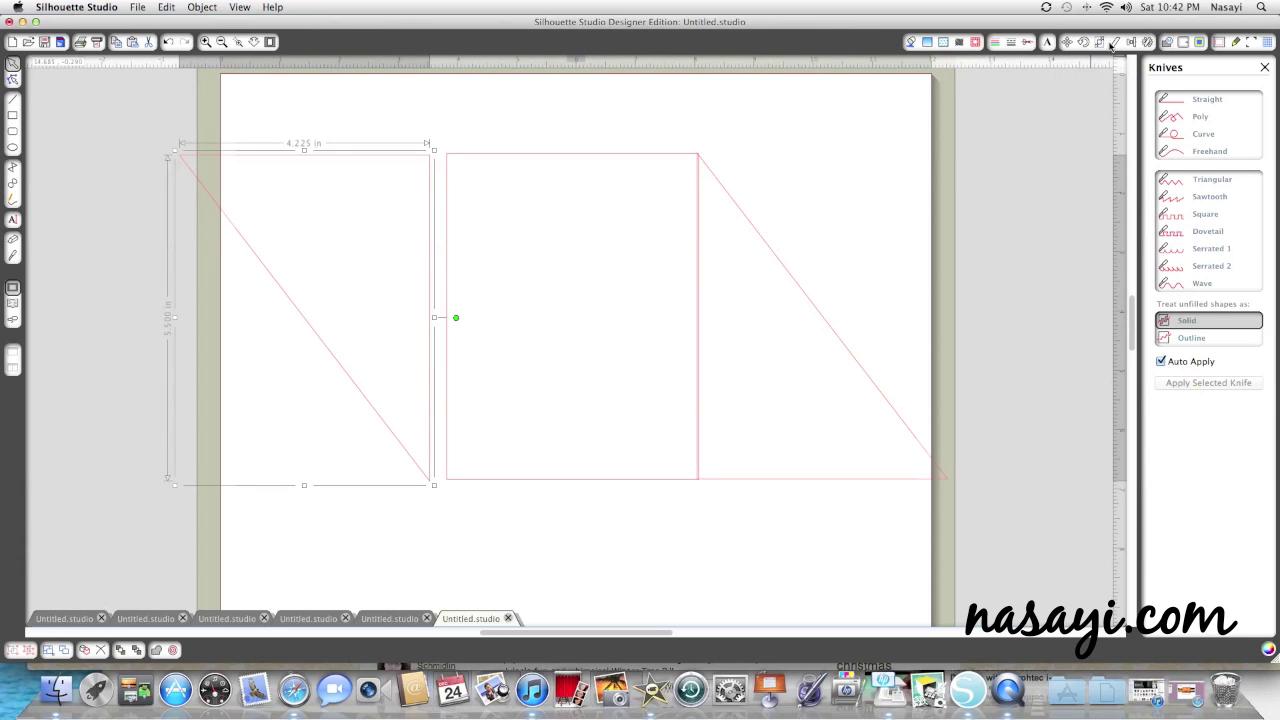
{"action": "left_click", "coordinate": [1147, 42]}
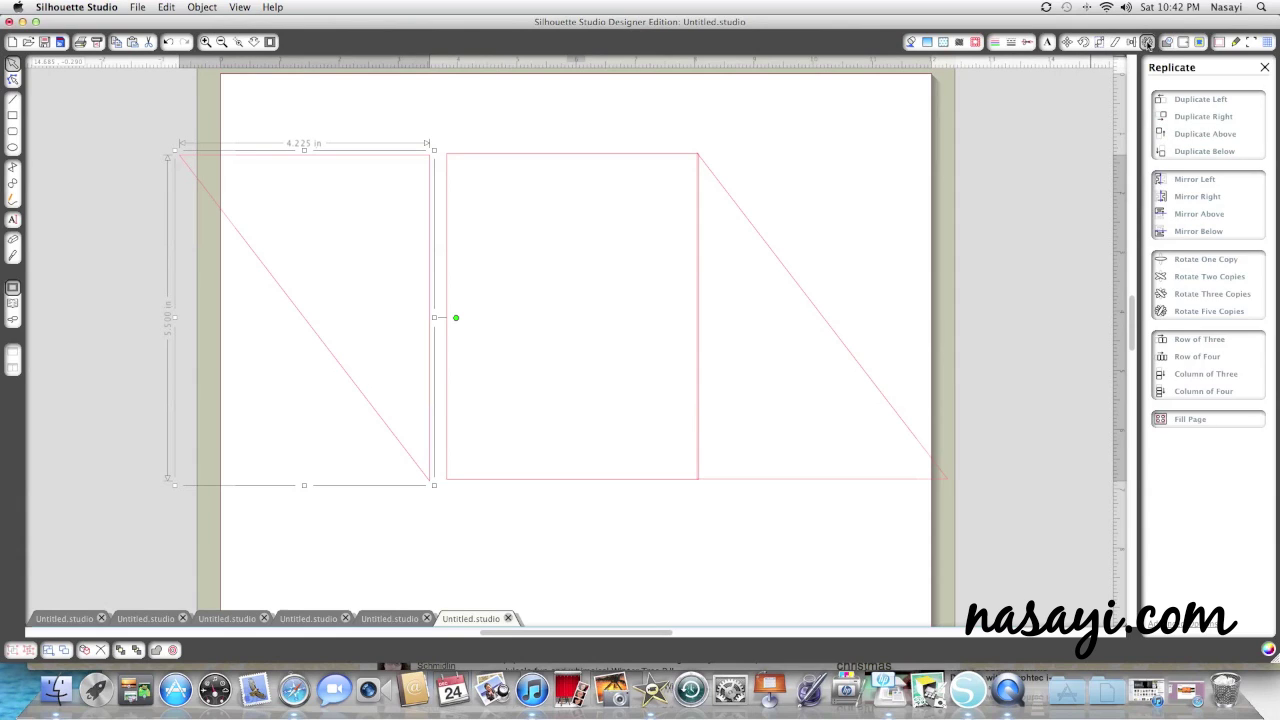
Replace the upper-left triangle with a mirrored copy moved up beside the rectangle.
{"action": "left_click", "coordinate": [1193, 233]}
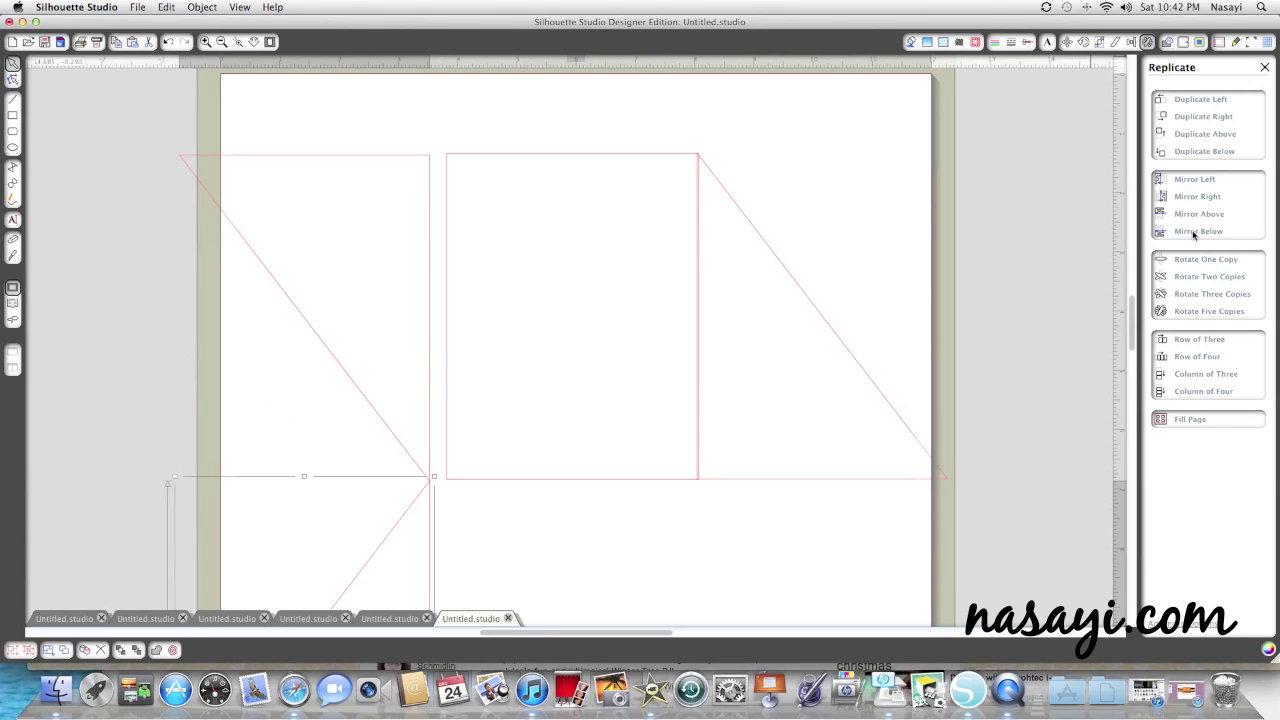
{"action": "scroll", "coordinate": [829, 177], "scroll_direction": "down", "scroll_amount": 3}
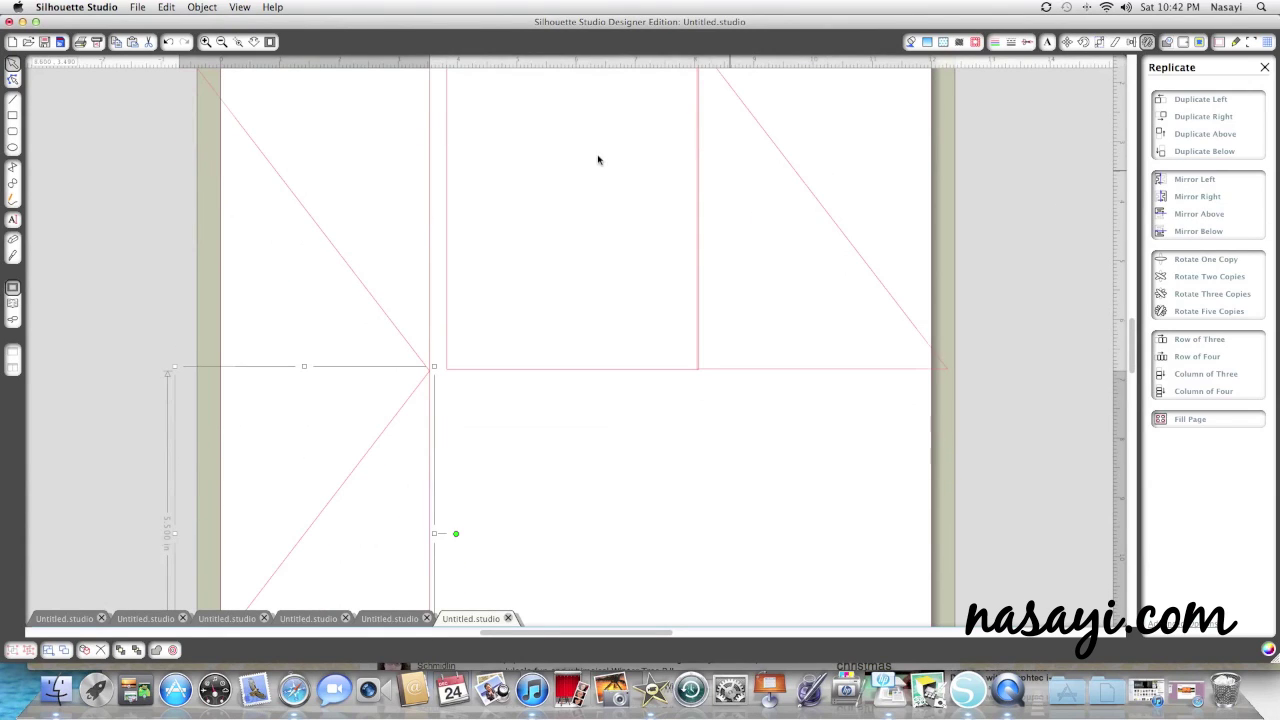
{"action": "left_click", "coordinate": [286, 190]}
{"action": "key", "text": "Delete"}
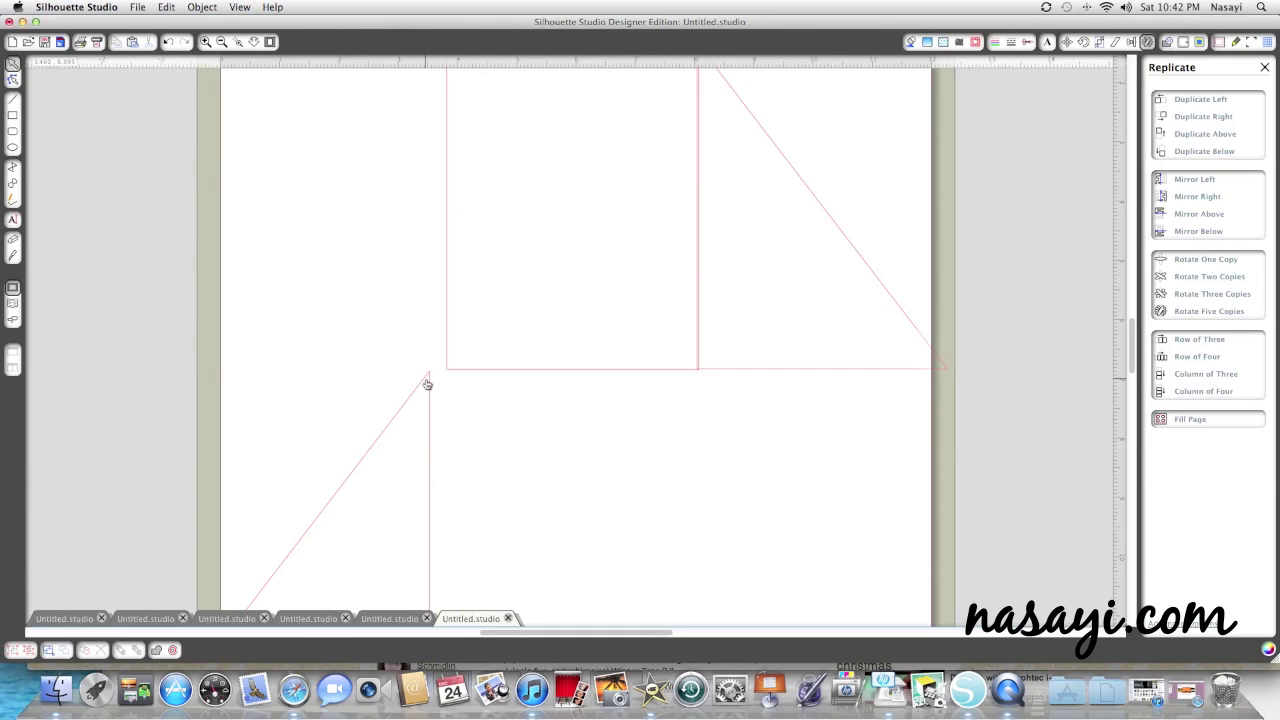
{"action": "left_click_drag", "start_coordinate": [425, 379], "coordinate": [433, 113]}
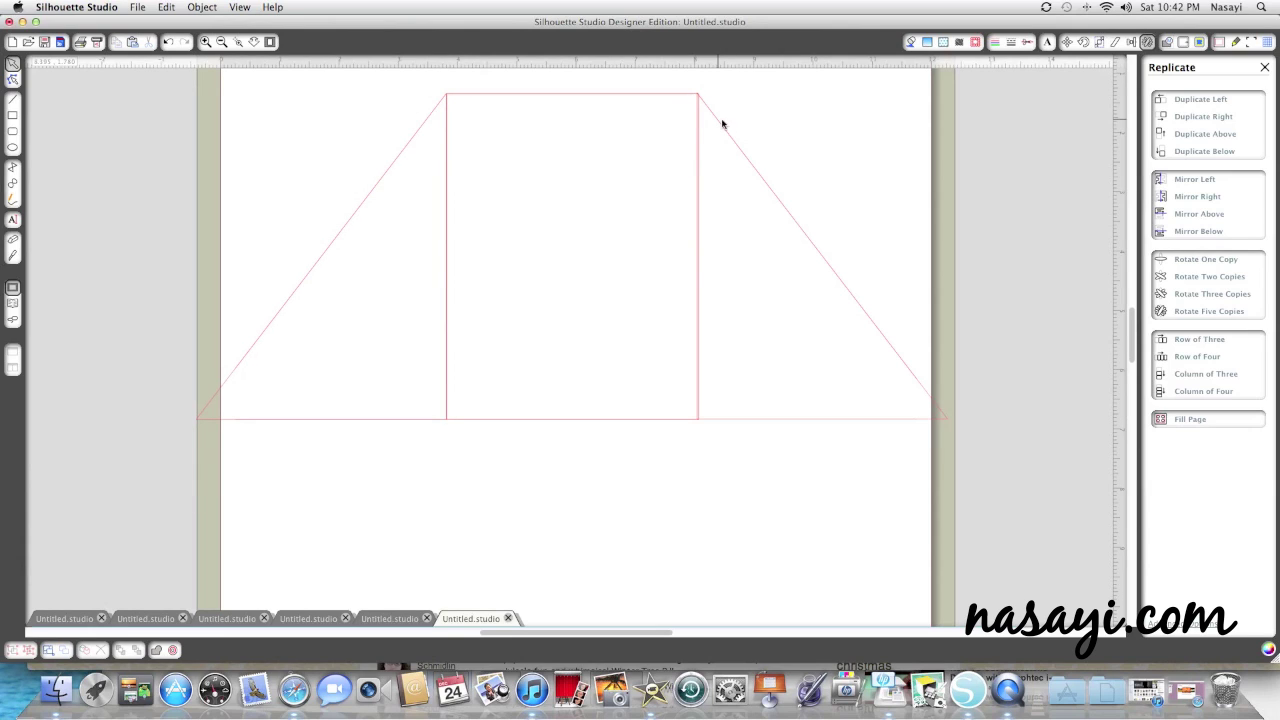
Pull the left triangle slightly away from the rectangle, leaving a narrow gap.
{"action": "left_click_drag", "start_coordinate": [720, 123], "coordinate": [725, 130]}
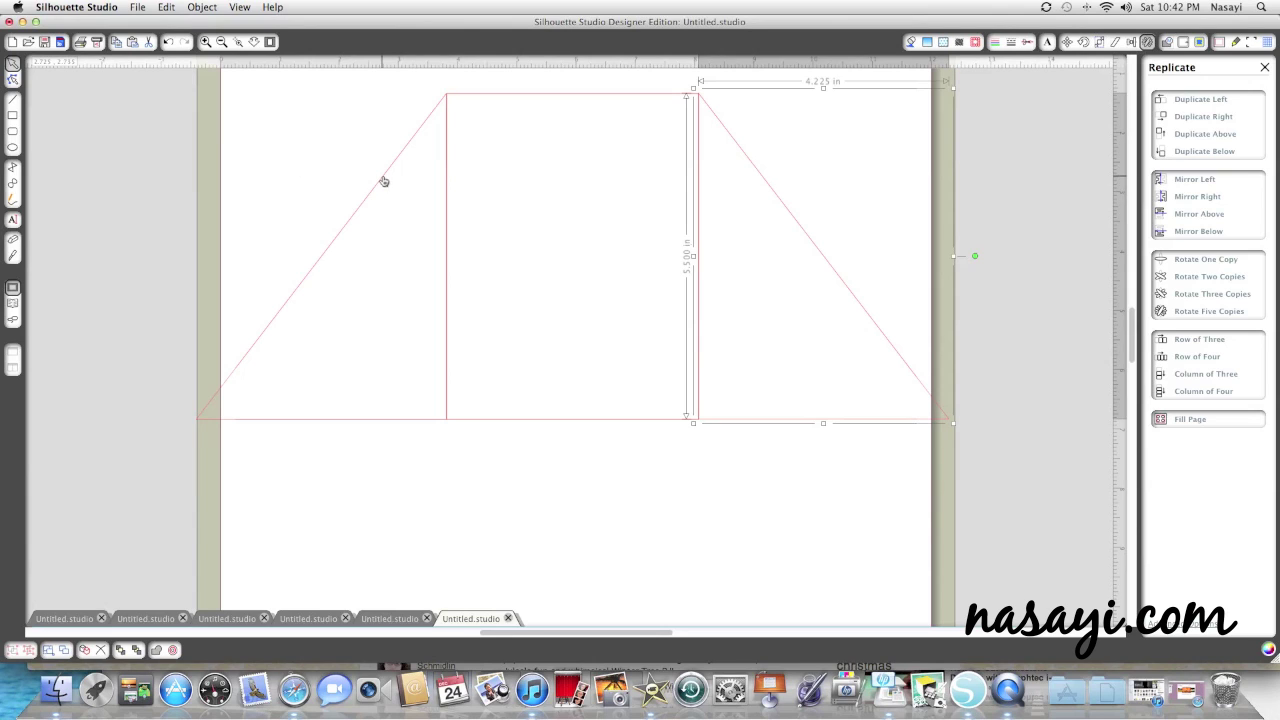
{"action": "left_click_drag", "start_coordinate": [383, 181], "coordinate": [359, 181]}
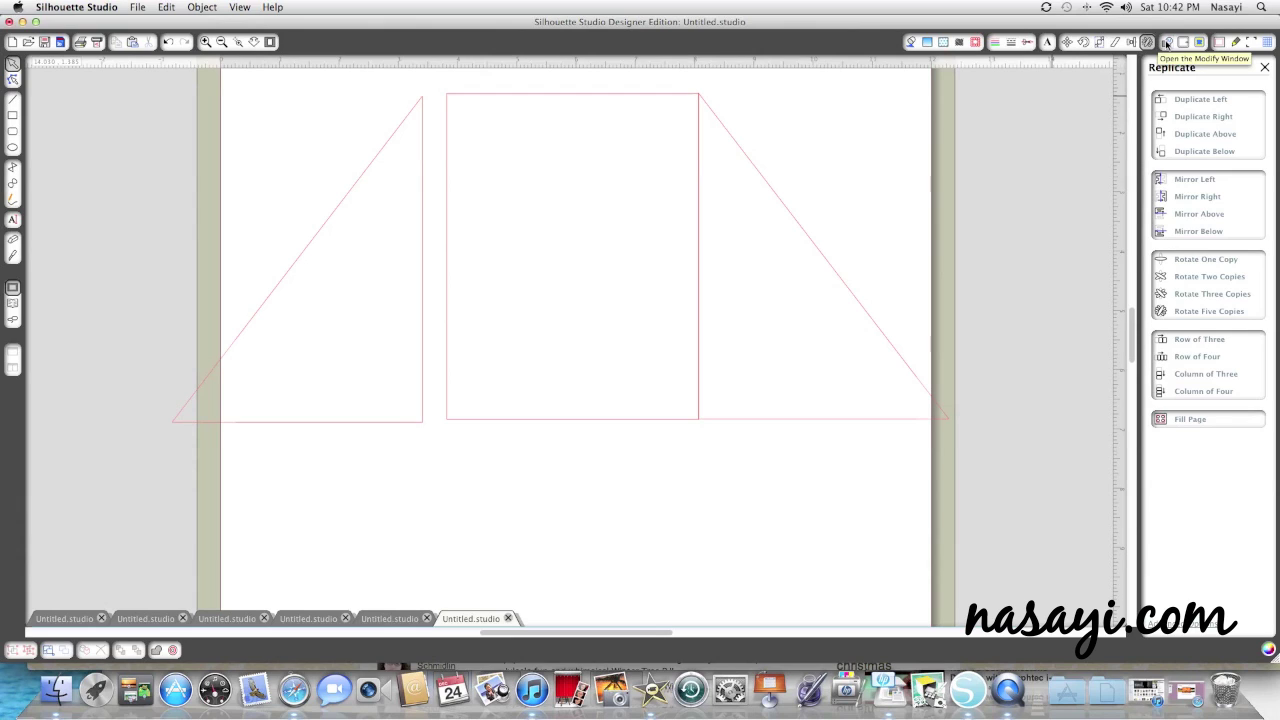
{"action": "left_click", "coordinate": [403, 121]}
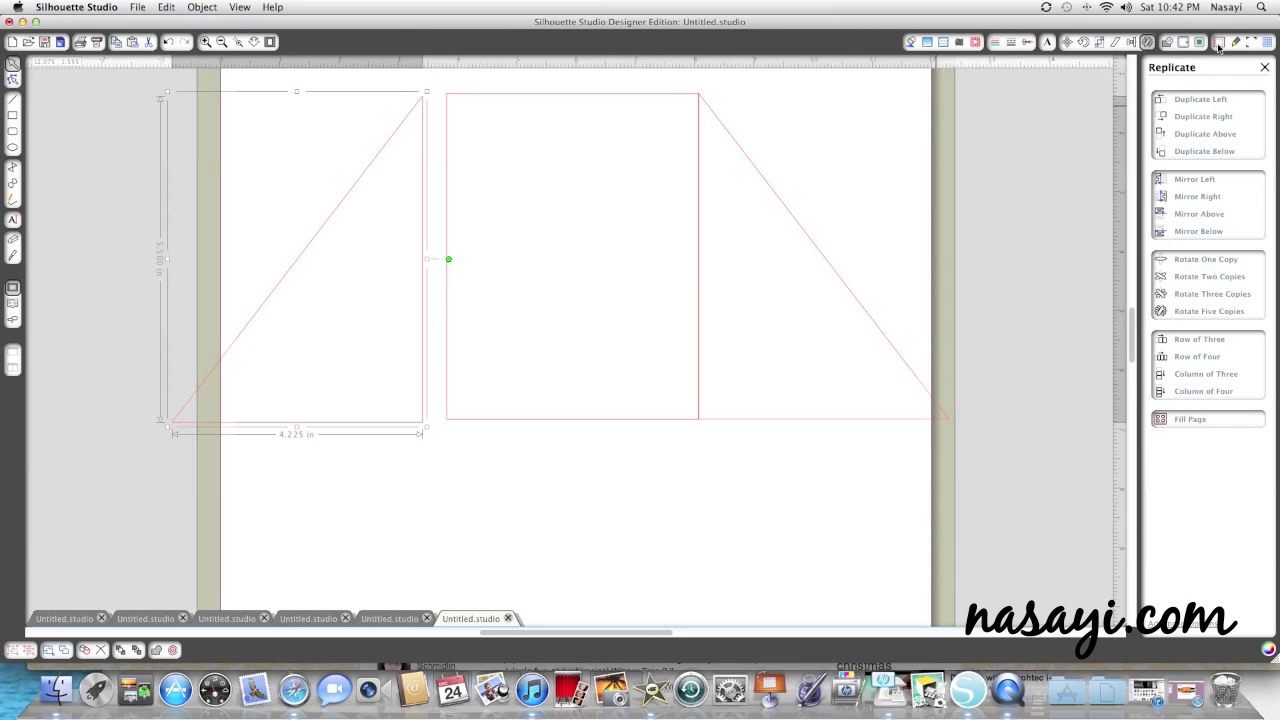
Add an internal offset of 0.105 in to the left triangle.
{"action": "left_click", "coordinate": [1186, 43]}
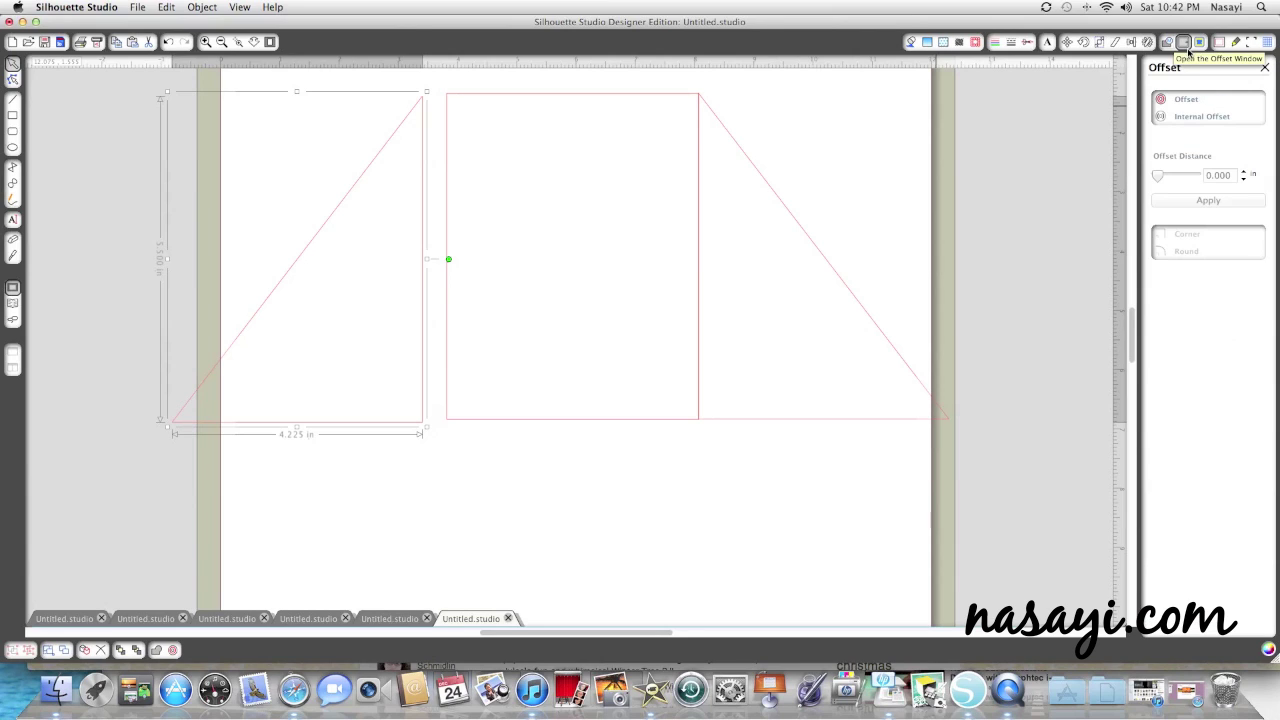
{"action": "left_click", "coordinate": [1189, 120]}
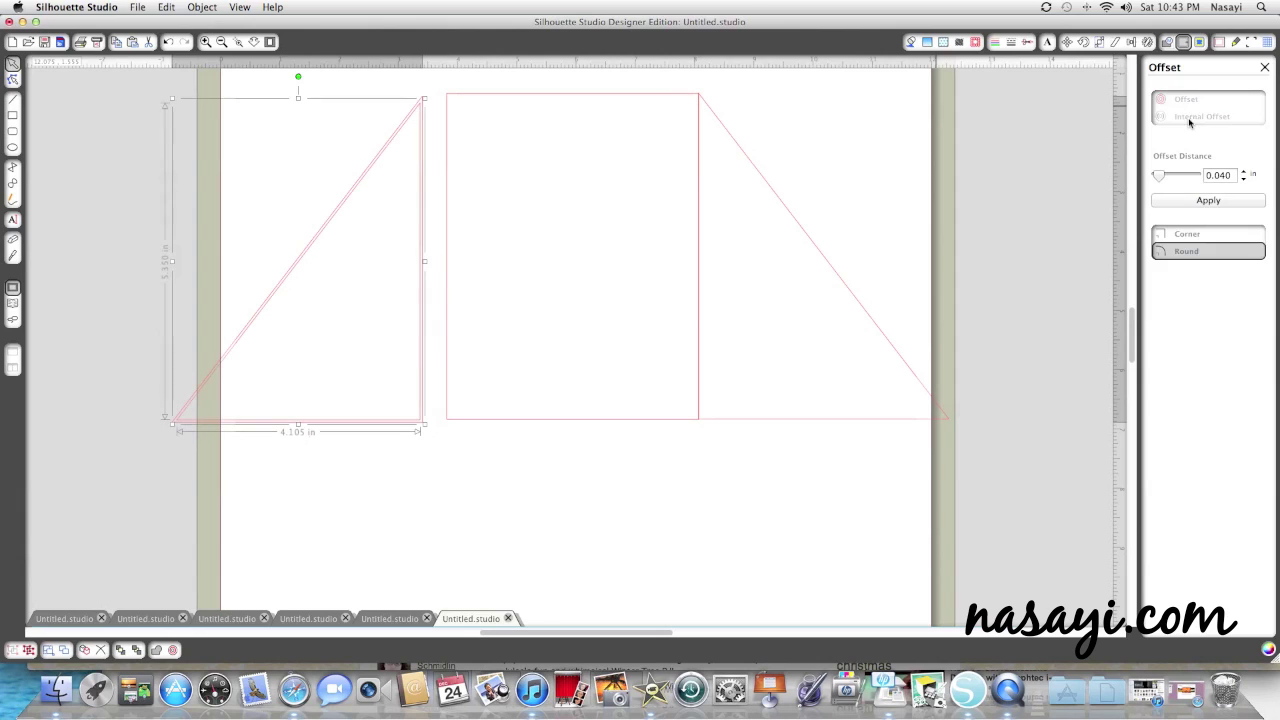
{"action": "left_click", "coordinate": [1243, 173]}
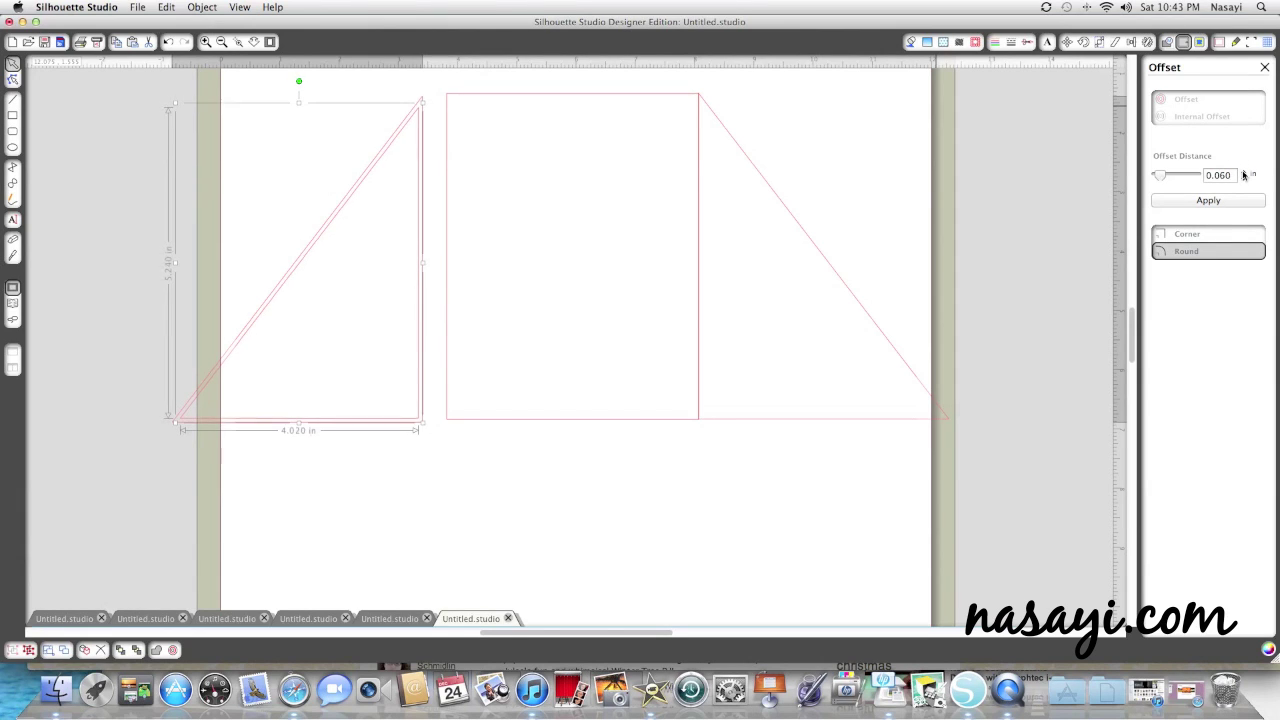
{"action": "left_click", "coordinate": [1243, 172]}
{"action": "left_click", "coordinate": [1243, 172]}
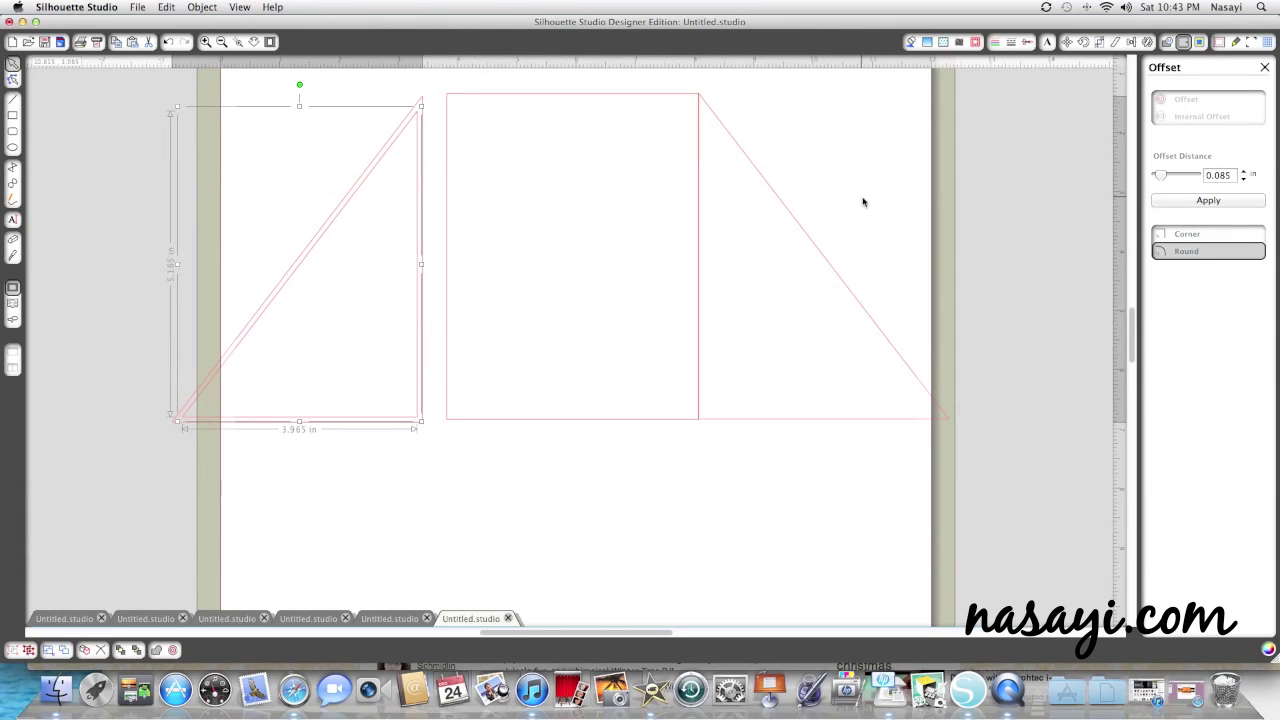
{"action": "left_click", "coordinate": [1243, 170]}
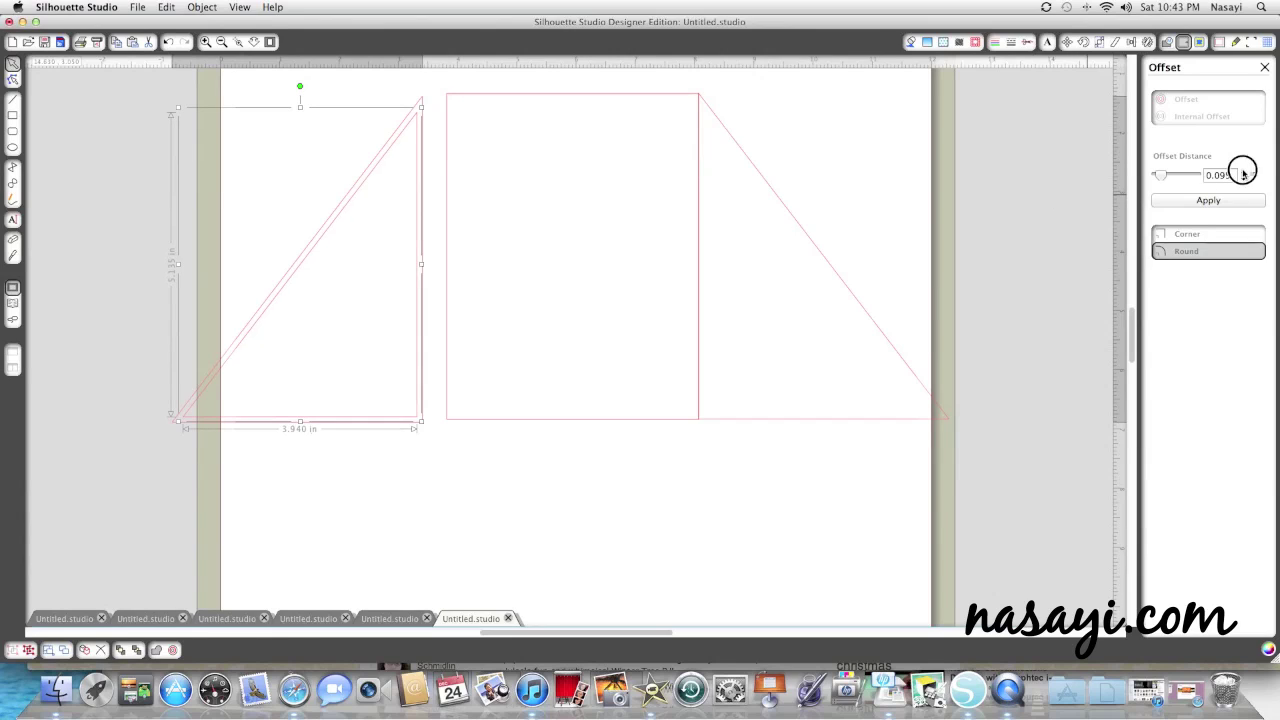
{"action": "left_click", "coordinate": [1243, 170]}
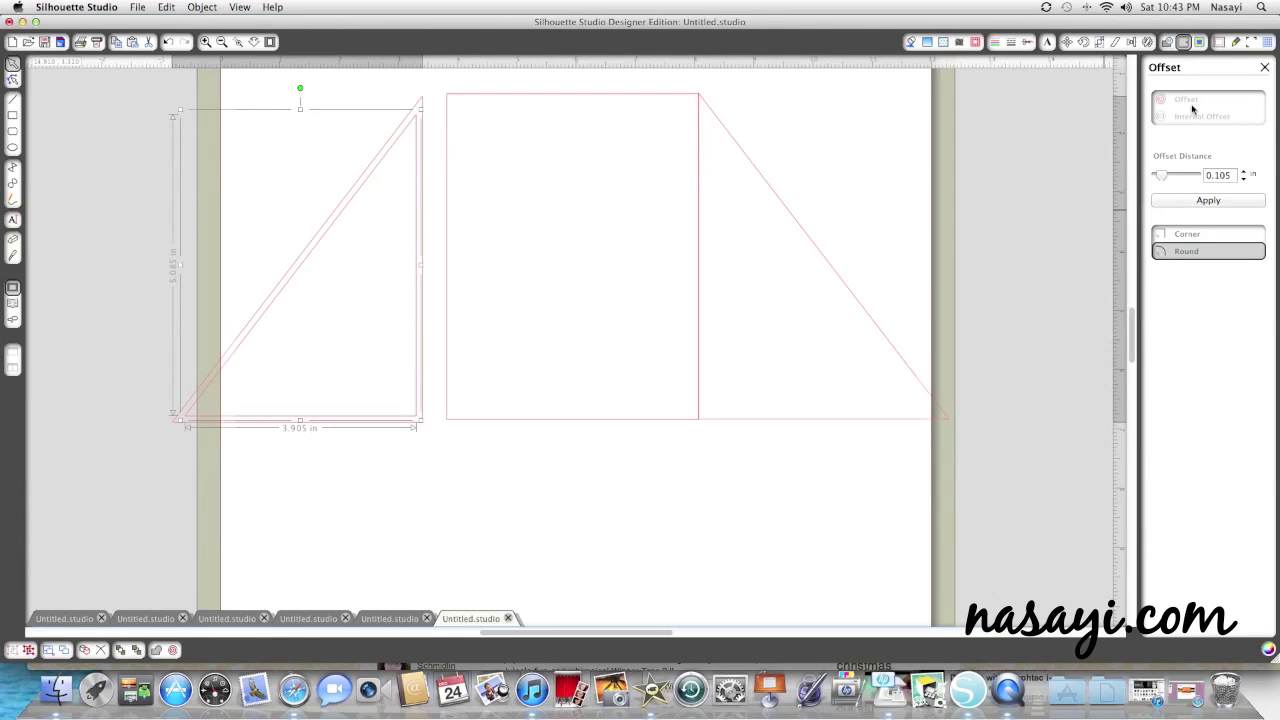
Add a second 0.105 in internal offset inside the left triangle.
{"action": "left_click", "coordinate": [1167, 42]}
{"action": "left_click", "coordinate": [1183, 42]}
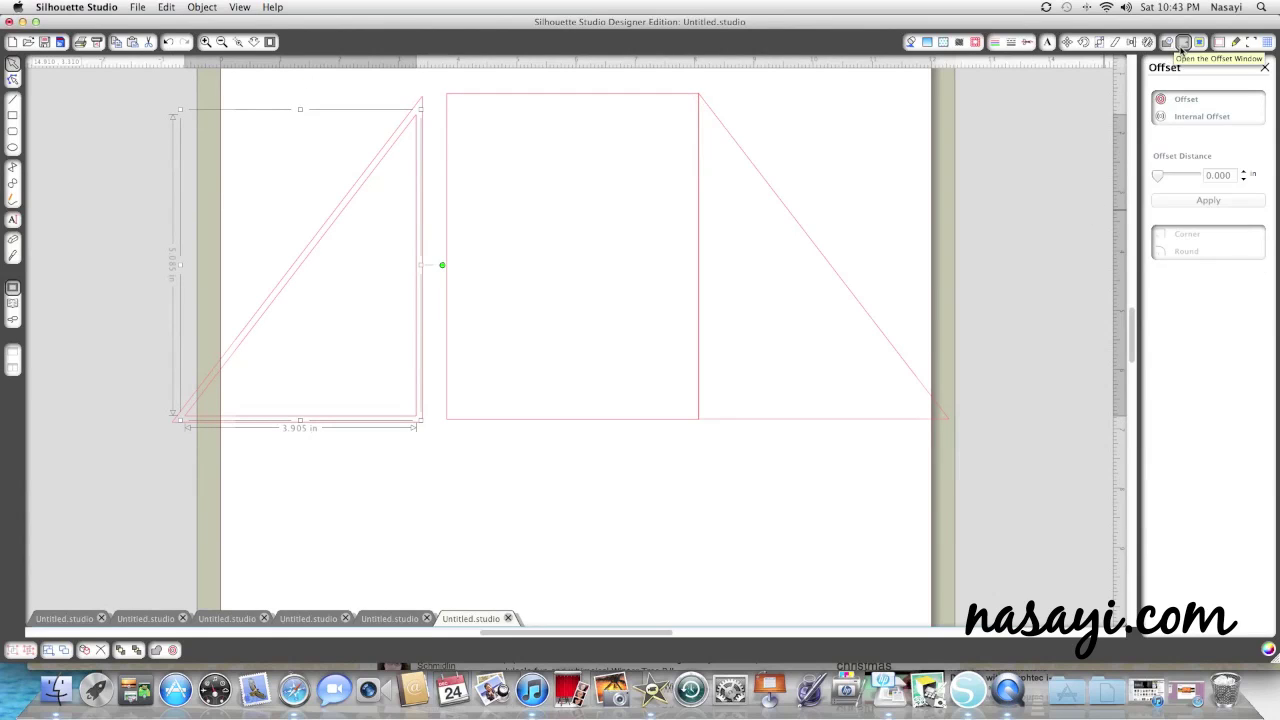
{"action": "left_click", "coordinate": [1197, 121]}
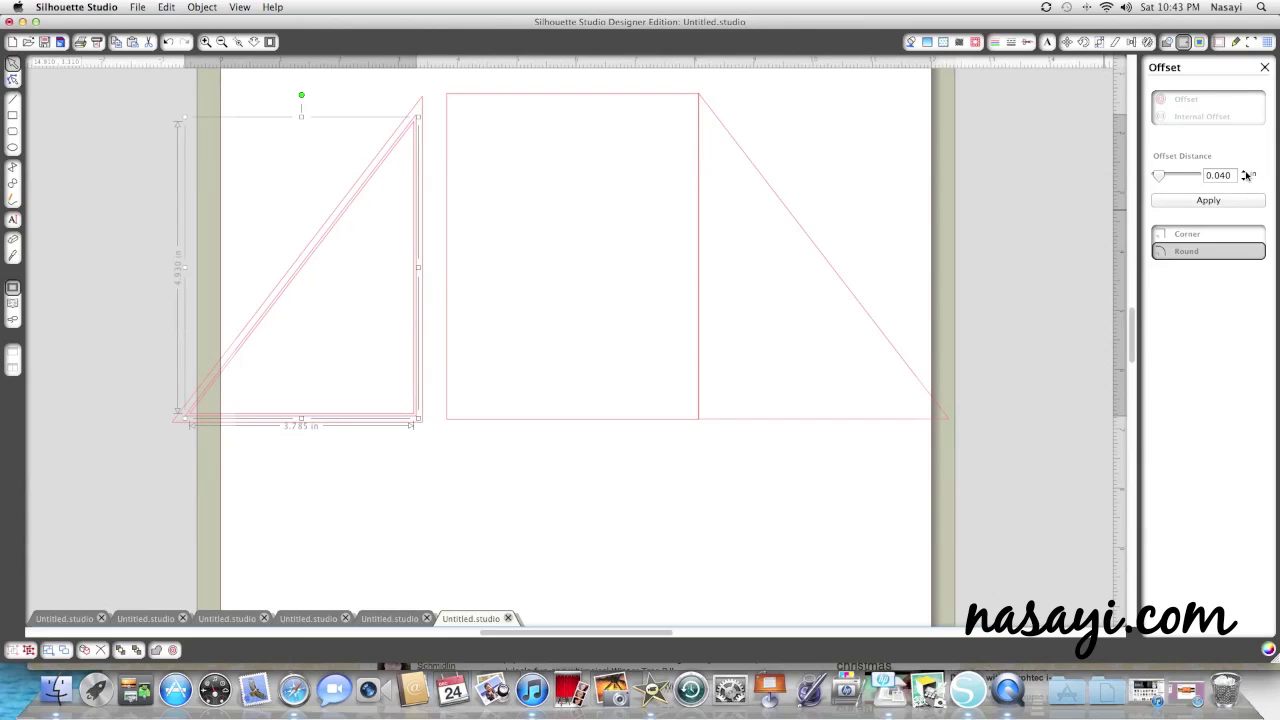
{"action": "left_click", "coordinate": [1246, 172]}
{"action": "left_click", "coordinate": [1246, 172]}
{"action": "left_click", "coordinate": [1246, 172]}
{"action": "left_click", "coordinate": [1246, 172]}
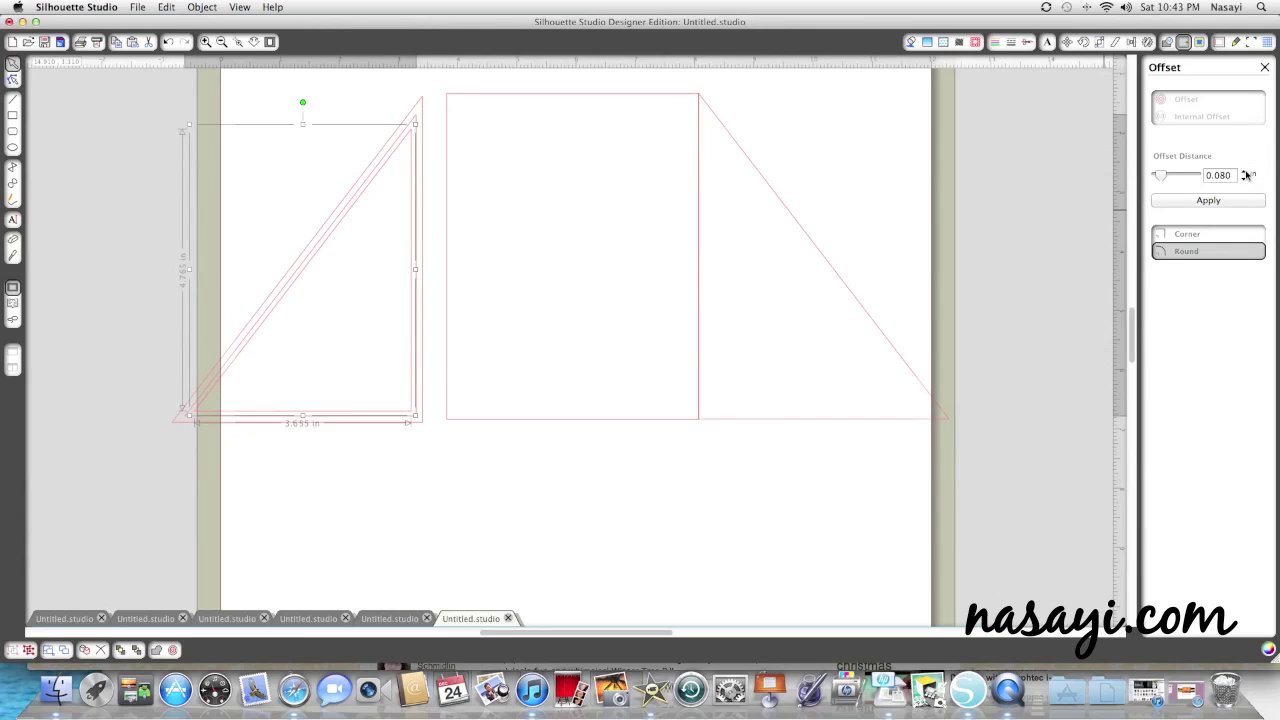
{"action": "left_click", "coordinate": [1246, 172]}
{"action": "left_click", "coordinate": [1246, 172]}
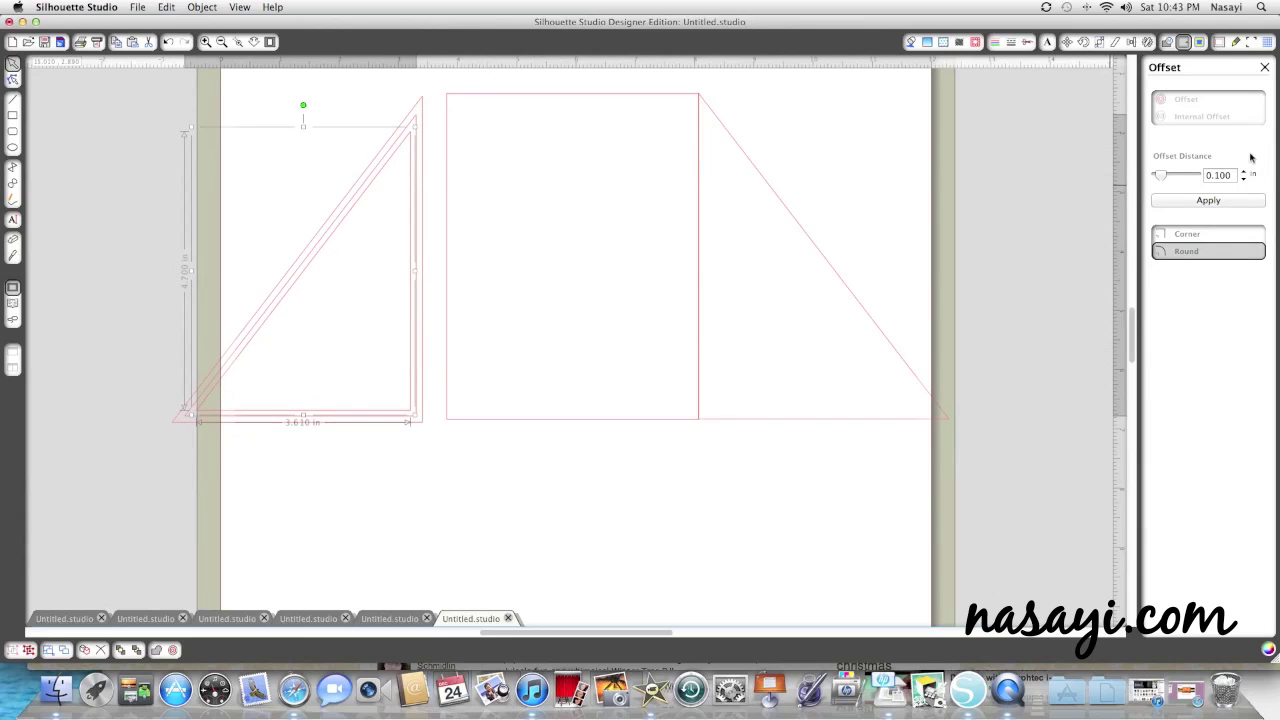
{"action": "left_click", "coordinate": [1244, 172]}
Move both inner offset triangles off the page into the right margin beside the mat.
{"action": "scroll", "coordinate": [943, 187], "scroll_direction": "down", "scroll_amount": 2}
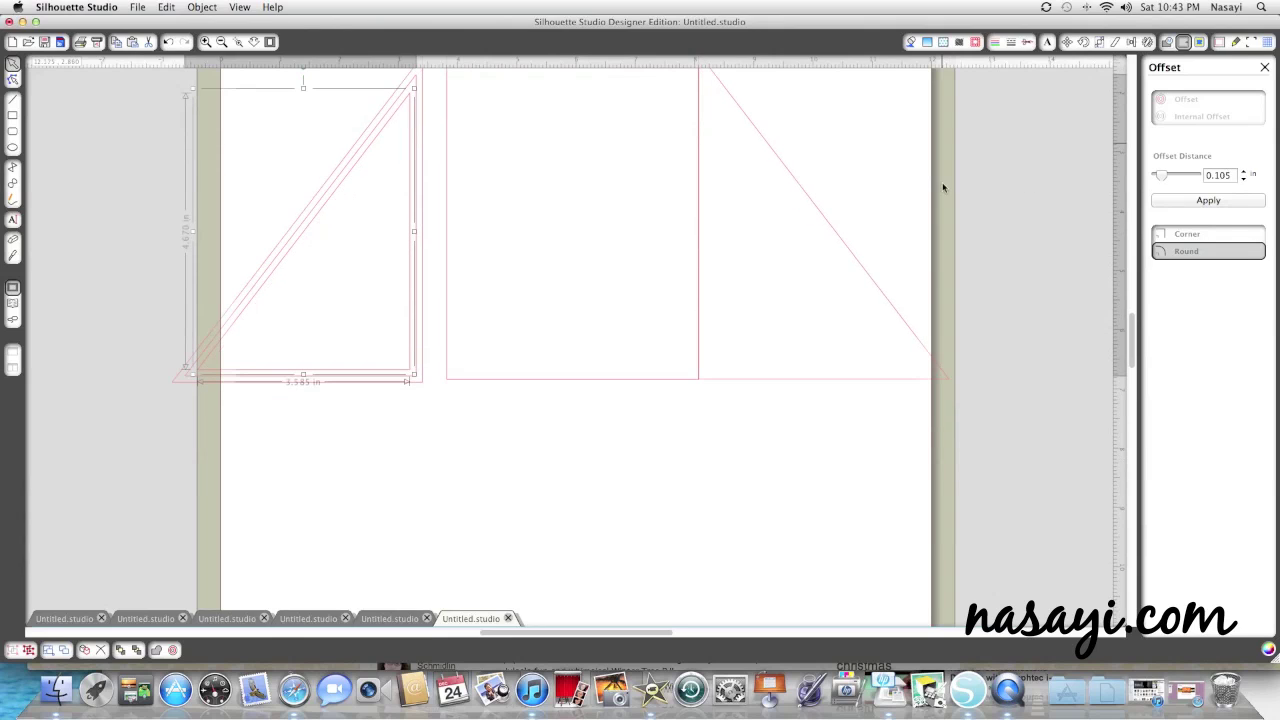
{"action": "left_click_drag", "start_coordinate": [391, 126], "coordinate": [1085, 386]}
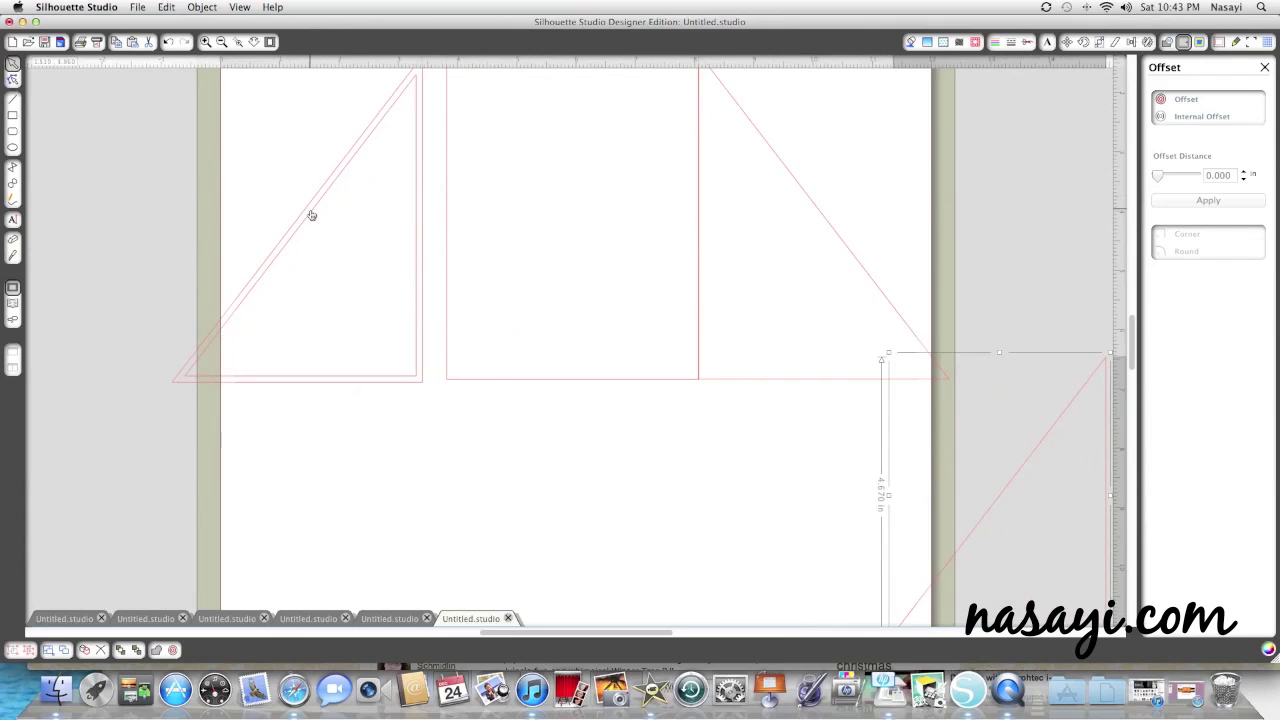
{"action": "left_click_drag", "start_coordinate": [311, 215], "coordinate": [1057, 157]}
{"action": "scroll", "coordinate": [904, 215], "scroll_direction": "right", "scroll_amount": 5}
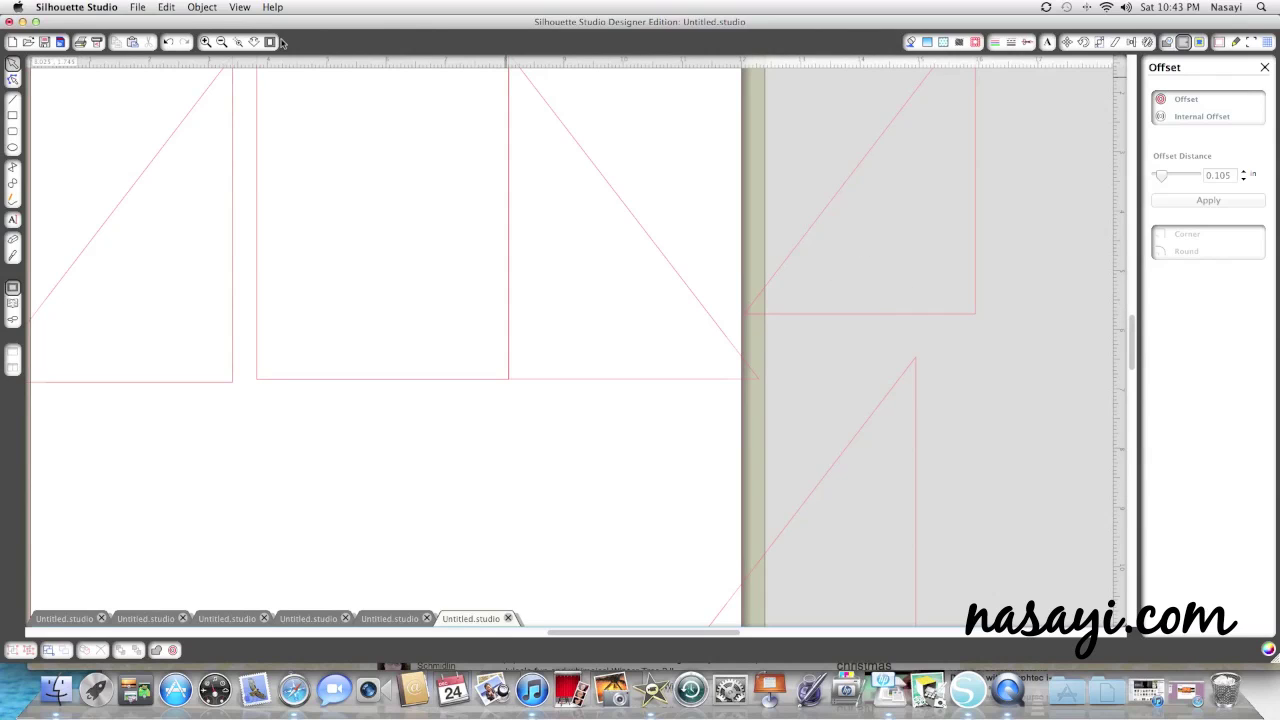
{"action": "left_click", "coordinate": [221, 42]}
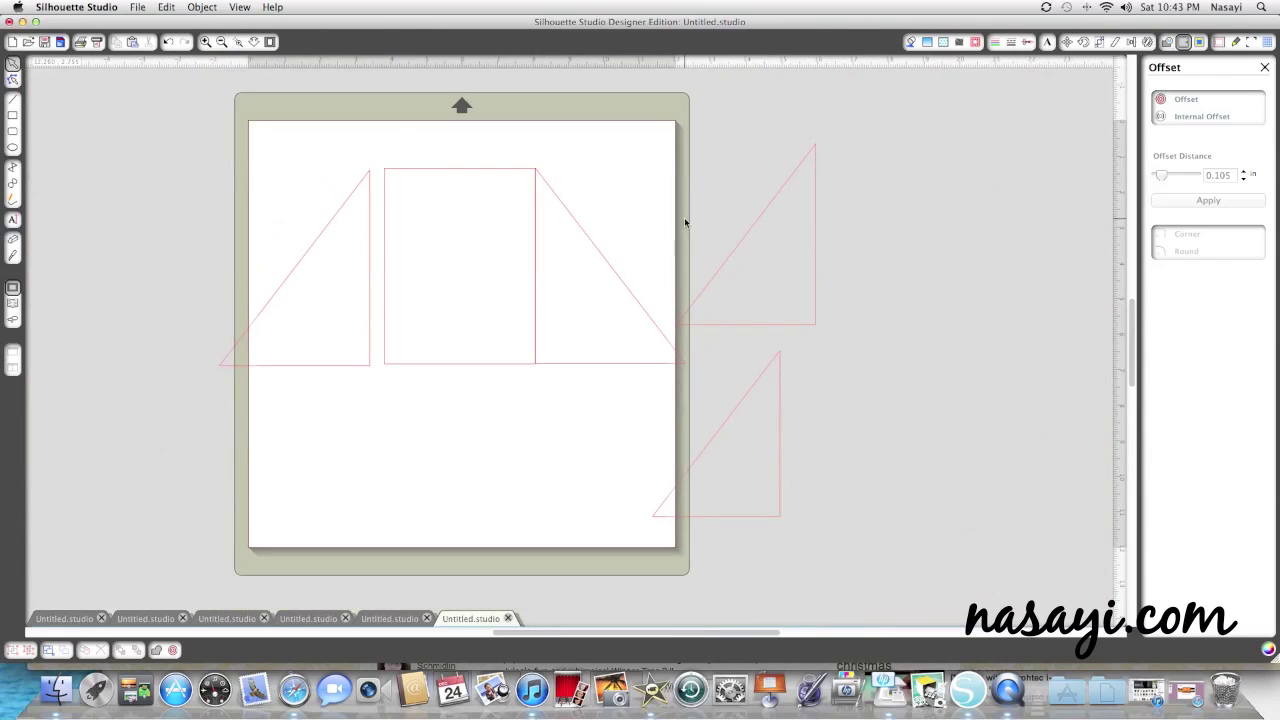
{"action": "left_click_drag", "start_coordinate": [743, 252], "coordinate": [900, 195]}
{"action": "left_click_drag", "start_coordinate": [786, 360], "coordinate": [947, 312]}
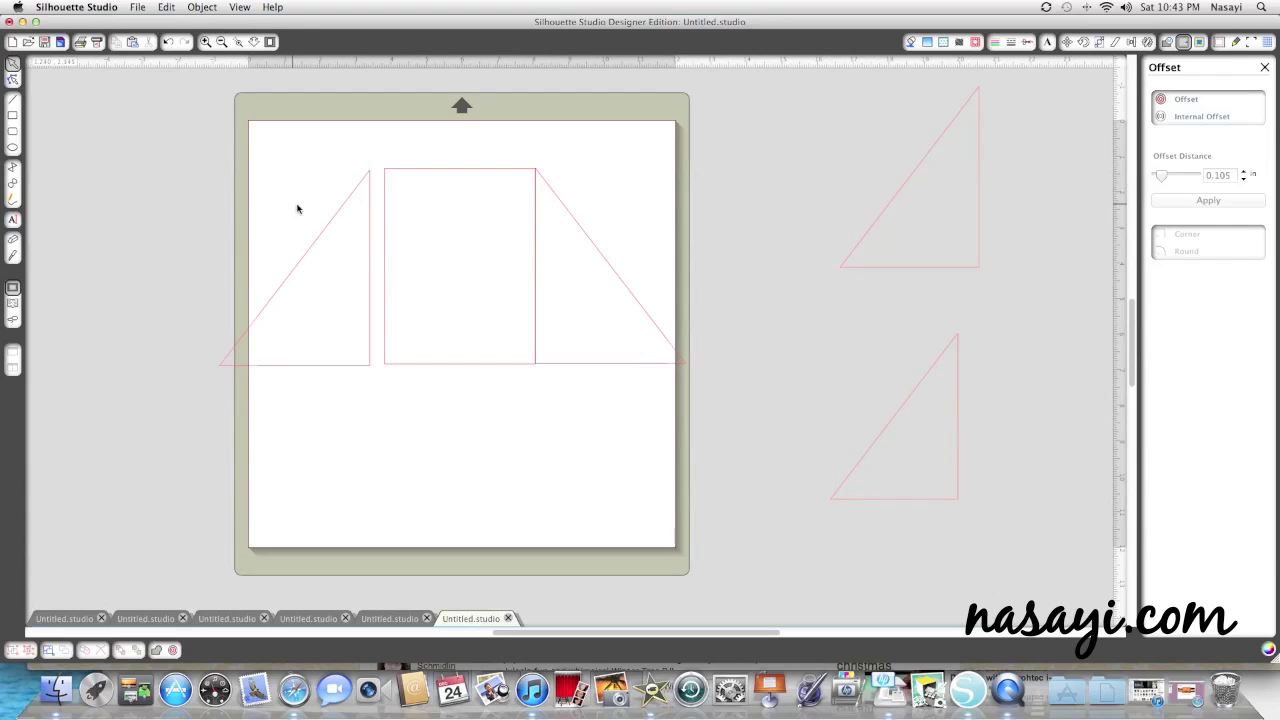
{"action": "left_click", "coordinate": [341, 207]}
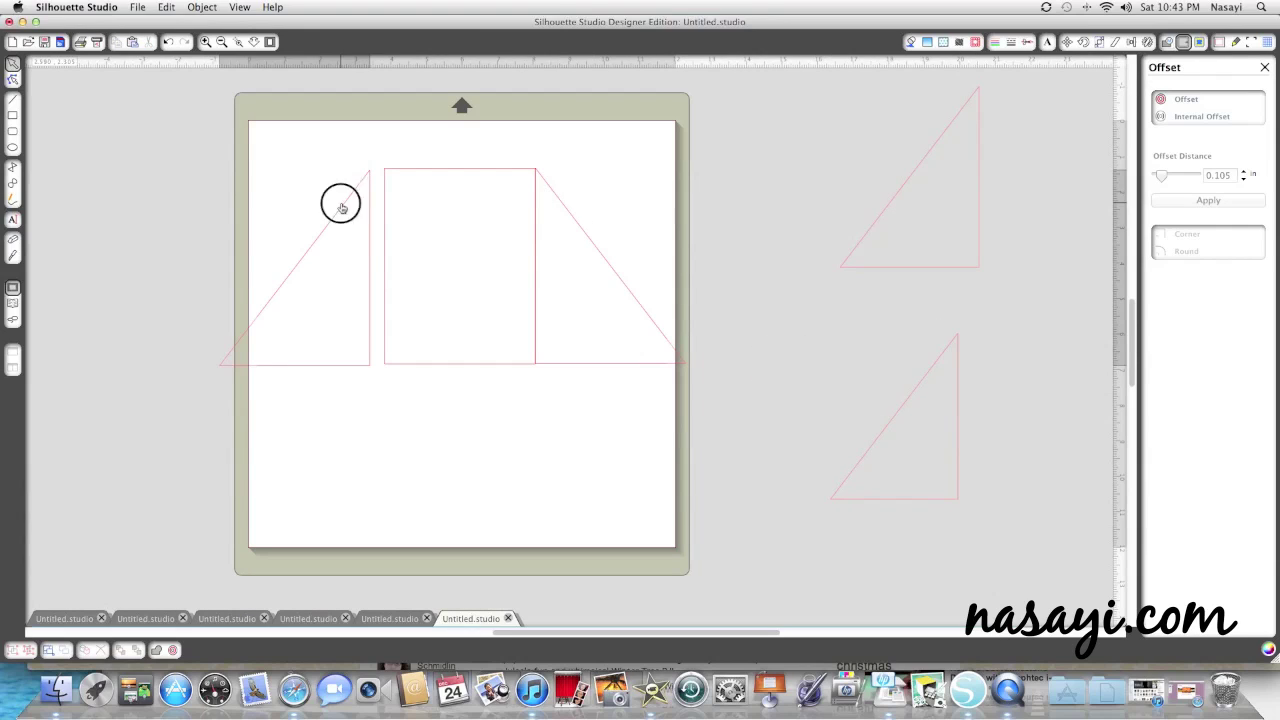
Nudge the left triangle right and up until it sits flush against the rectangle.
{"action": "left_click", "coordinate": [205, 41]}
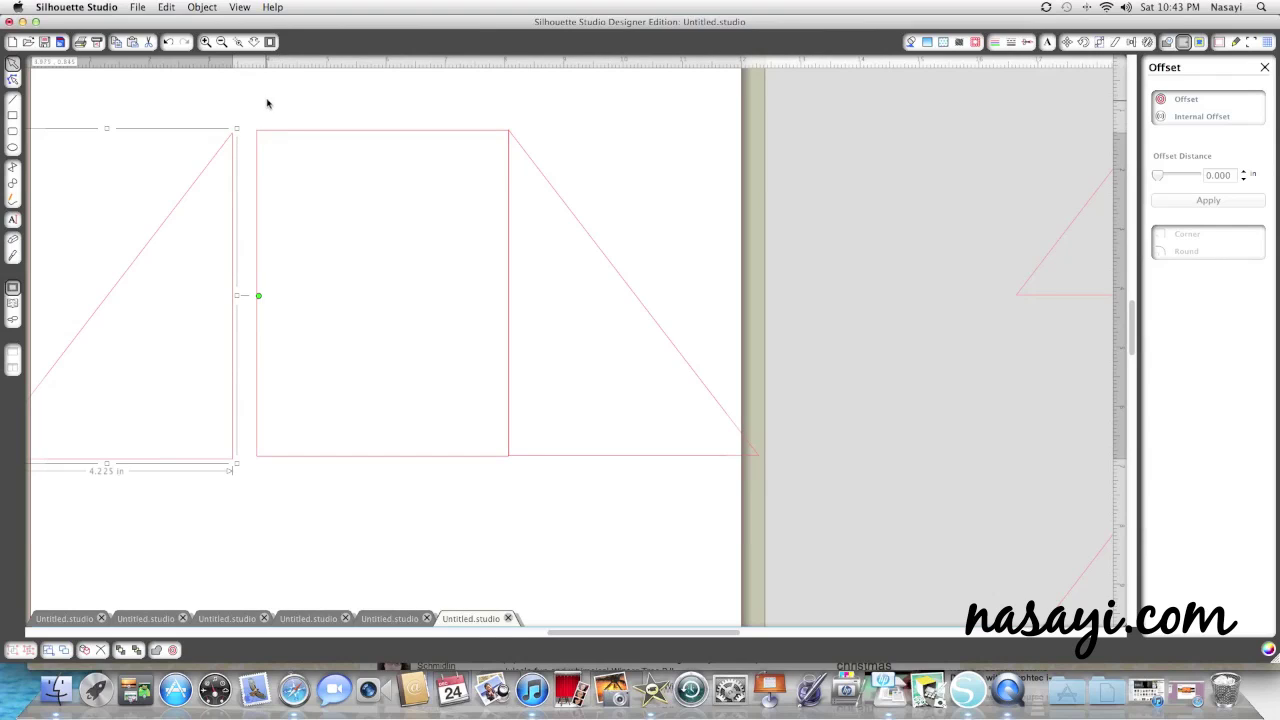
{"action": "key", "text": "Right"}
{"action": "key", "text": "Right"}
{"action": "key", "text": "Right"}
{"action": "key", "text": "Right"}
{"action": "key", "text": "Right"}
{"action": "key", "text": "Right"}
{"action": "key", "text": "Right"}
{"action": "key", "text": "Right"}
{"action": "key", "text": "Right"}
{"action": "key", "text": "Right"}
{"action": "key", "text": "Right"}
{"action": "key", "text": "Right"}
{"action": "key", "text": "Right"}
{"action": "key", "text": "Right"}
{"action": "key", "text": "Right"}
{"action": "key", "text": "Right"}
{"action": "key", "text": "Right"}
{"action": "key", "text": "Right"}
{"action": "key", "text": "Right"}
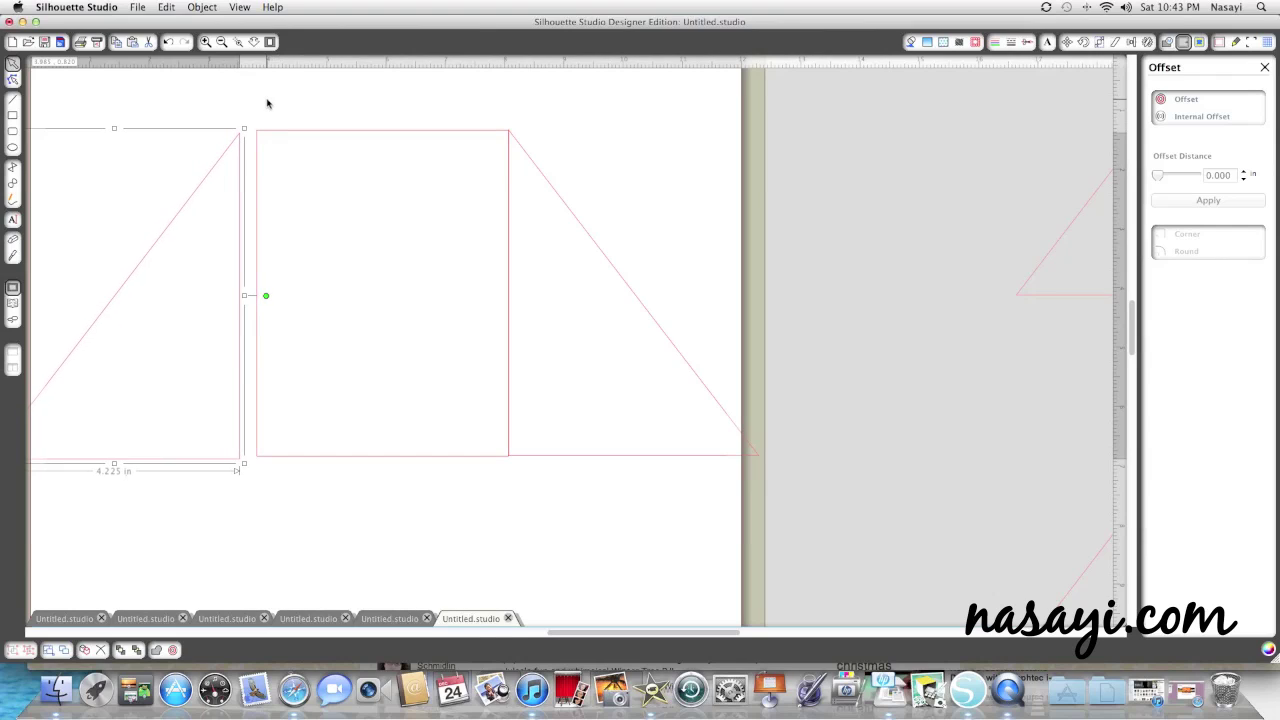
{"action": "key", "text": "Right"}
{"action": "key", "text": "Right"}
{"action": "key", "text": "Right"}
{"action": "key", "text": "Right"}
{"action": "key", "text": "Right"}
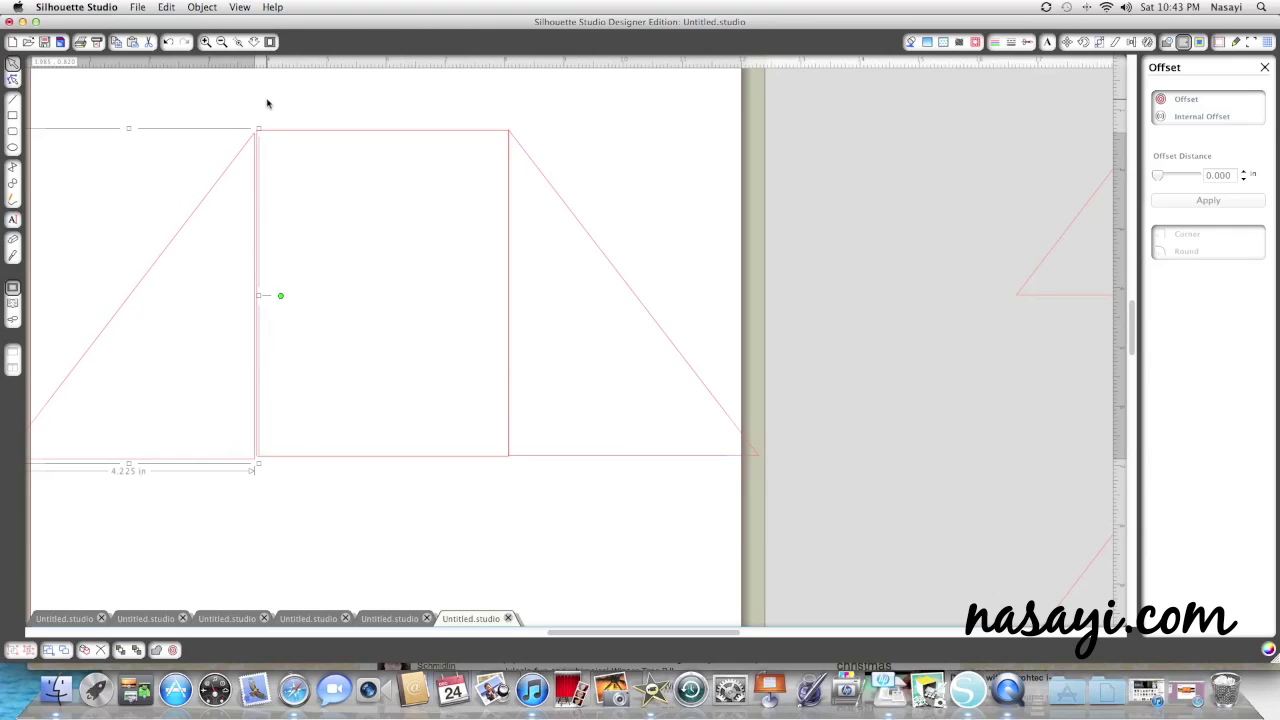
{"action": "key", "text": "Up"}
{"action": "key", "text": "Up"}
{"action": "key", "text": "Right"}
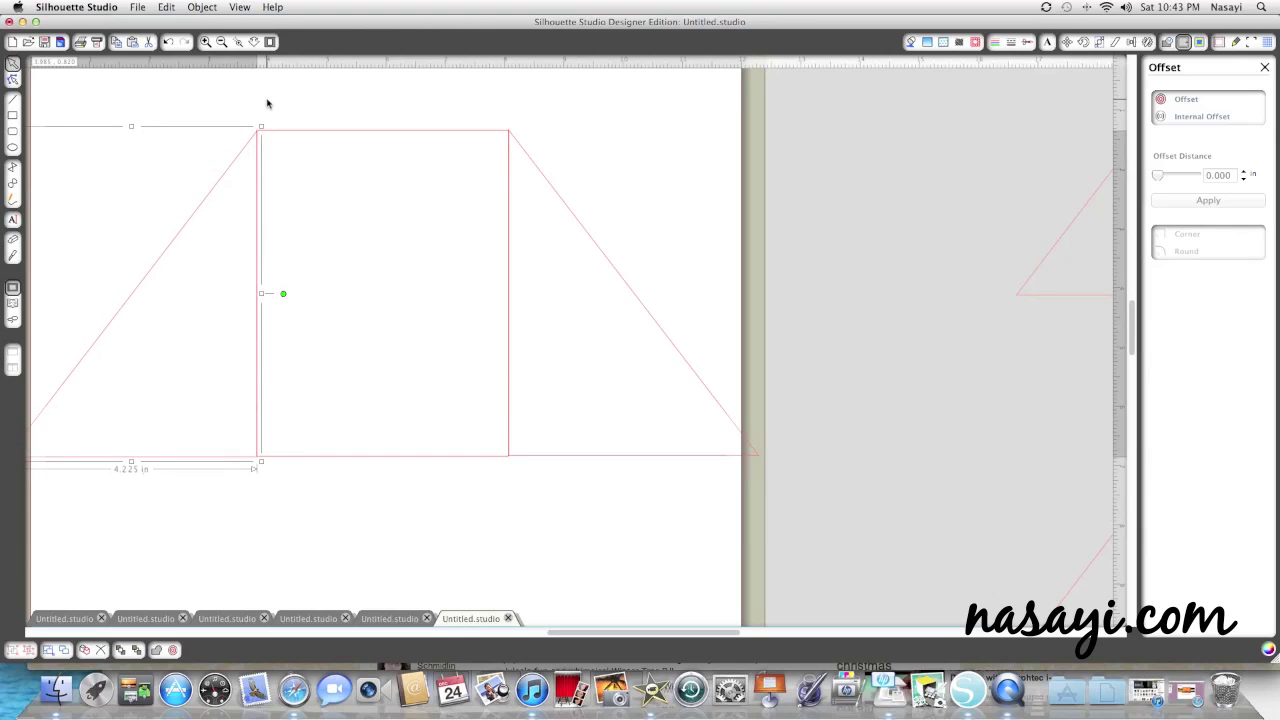
{"action": "key", "text": "Up"}
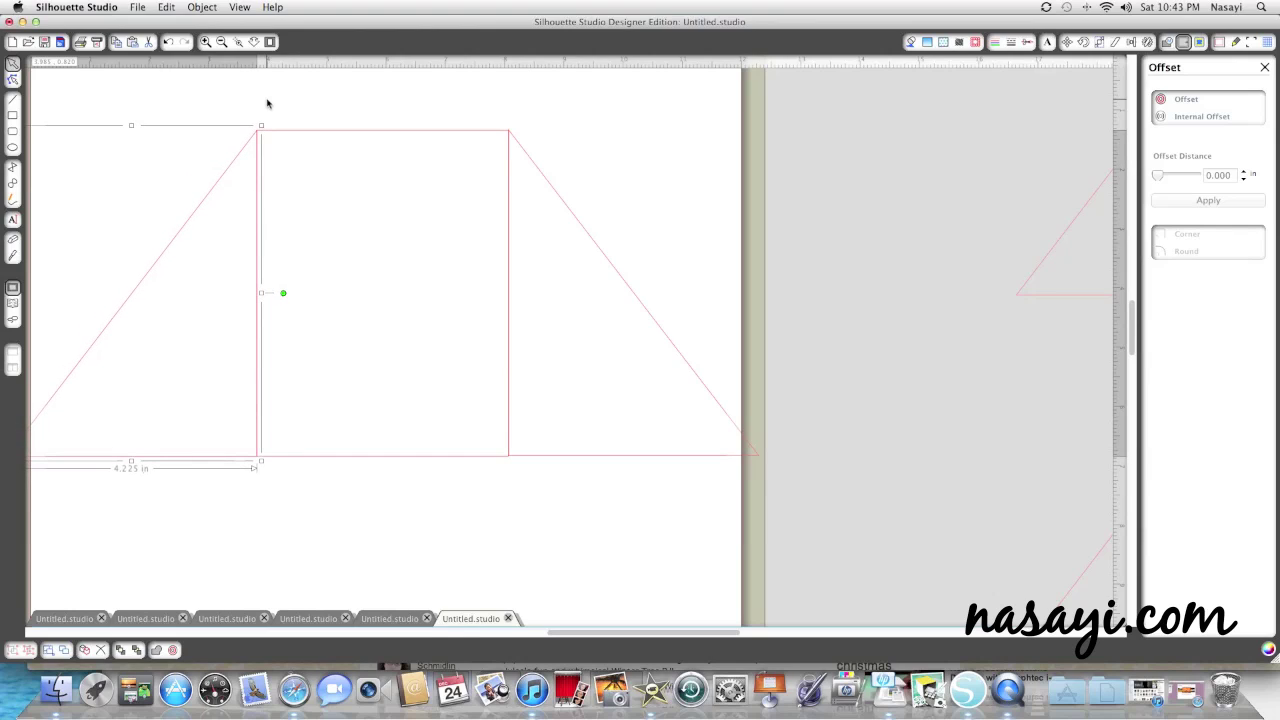
Nudge the right triangle left against the rectangle, then select all three pieces.
{"action": "left_click", "coordinate": [537, 166]}
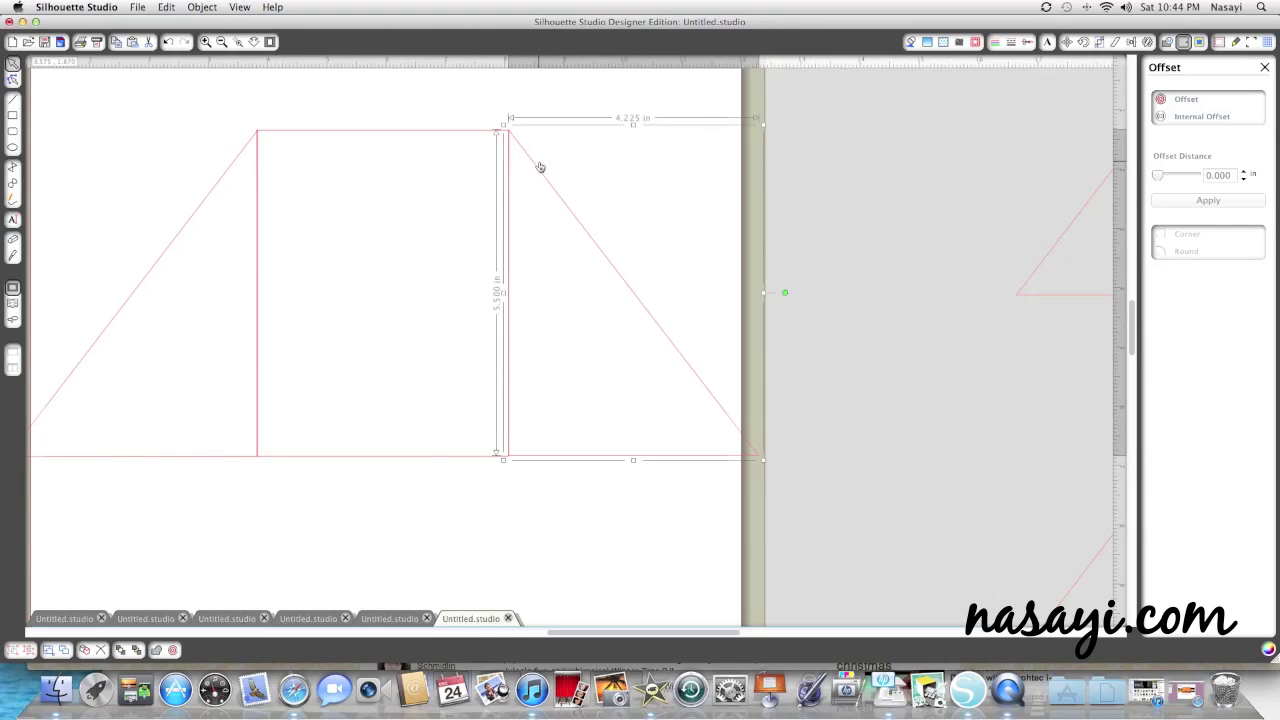
{"action": "key", "text": "Left"}
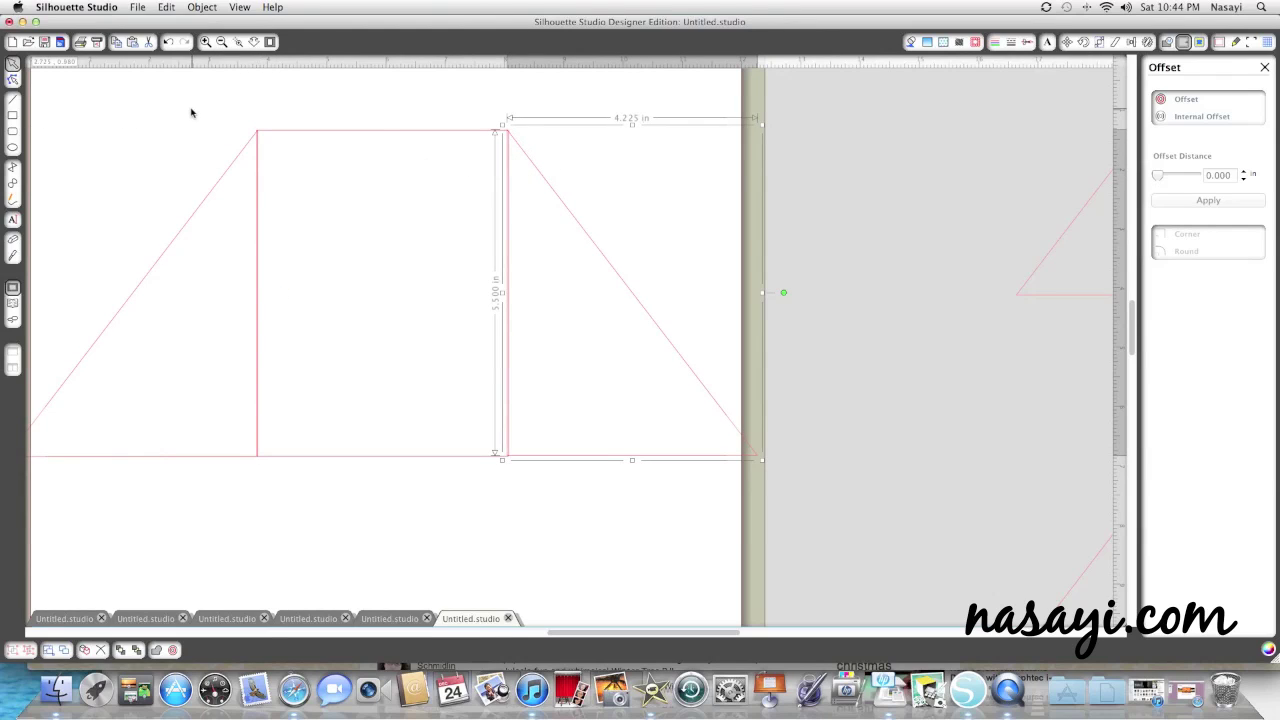
{"action": "scroll", "coordinate": [32, 77], "scroll_direction": "left", "scroll_amount": 2}
{"action": "scroll", "coordinate": [32, 77], "scroll_direction": "left", "scroll_amount": 2}
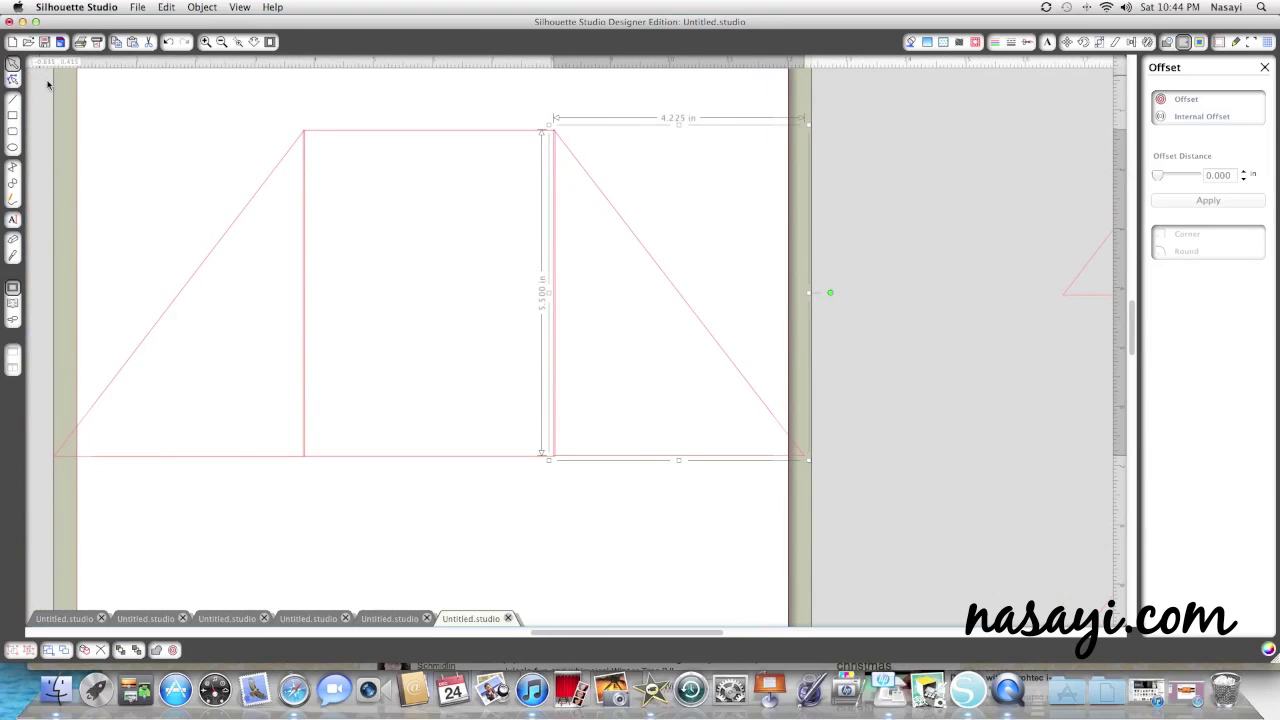
{"action": "mouse_move", "coordinate": [52, 85]}
{"action": "left_mouse_down"}
{"action": "mouse_move", "coordinate": [292, 400]}
{"action": "mouse_move", "coordinate": [526, 506]}
{"action": "mouse_move", "coordinate": [847, 508]}
{"action": "left_mouse_up"}
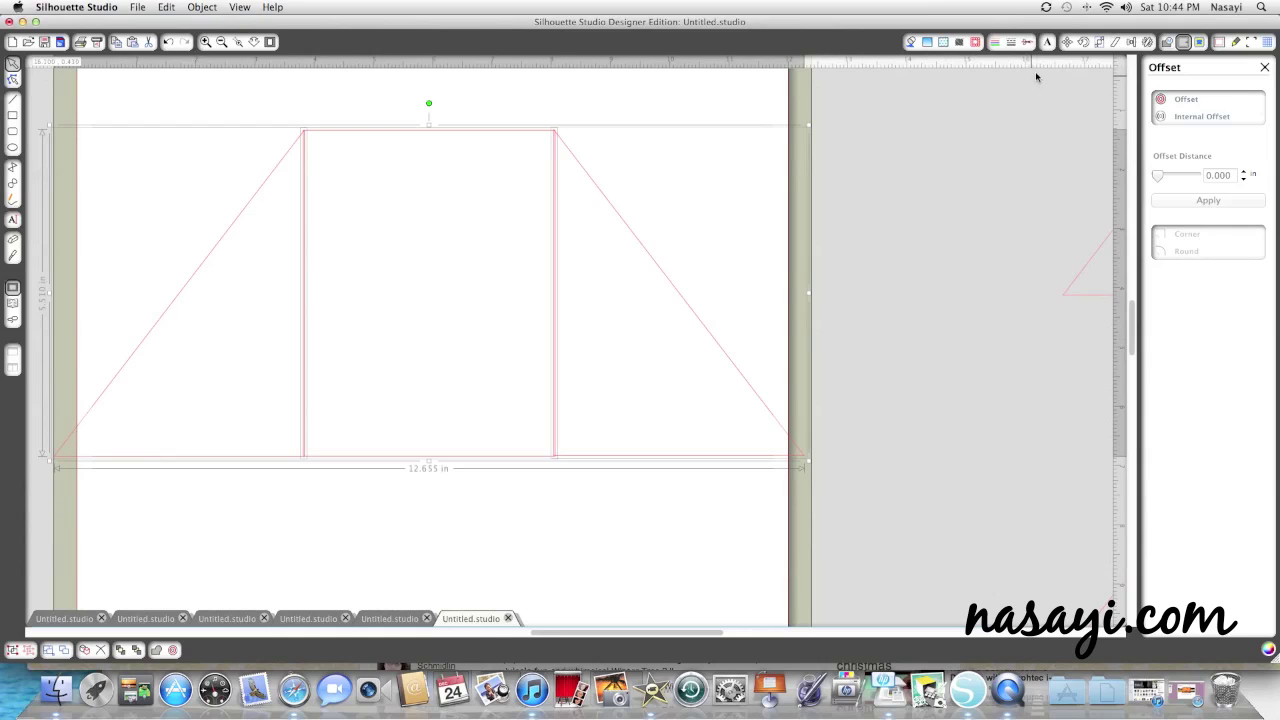
Merge the three pieces into one 12.655 in trapezoid and raise it slightly on the page.
{"action": "right_click", "coordinate": [670, 236]}
{"action": "right_click", "coordinate": [670, 236]}
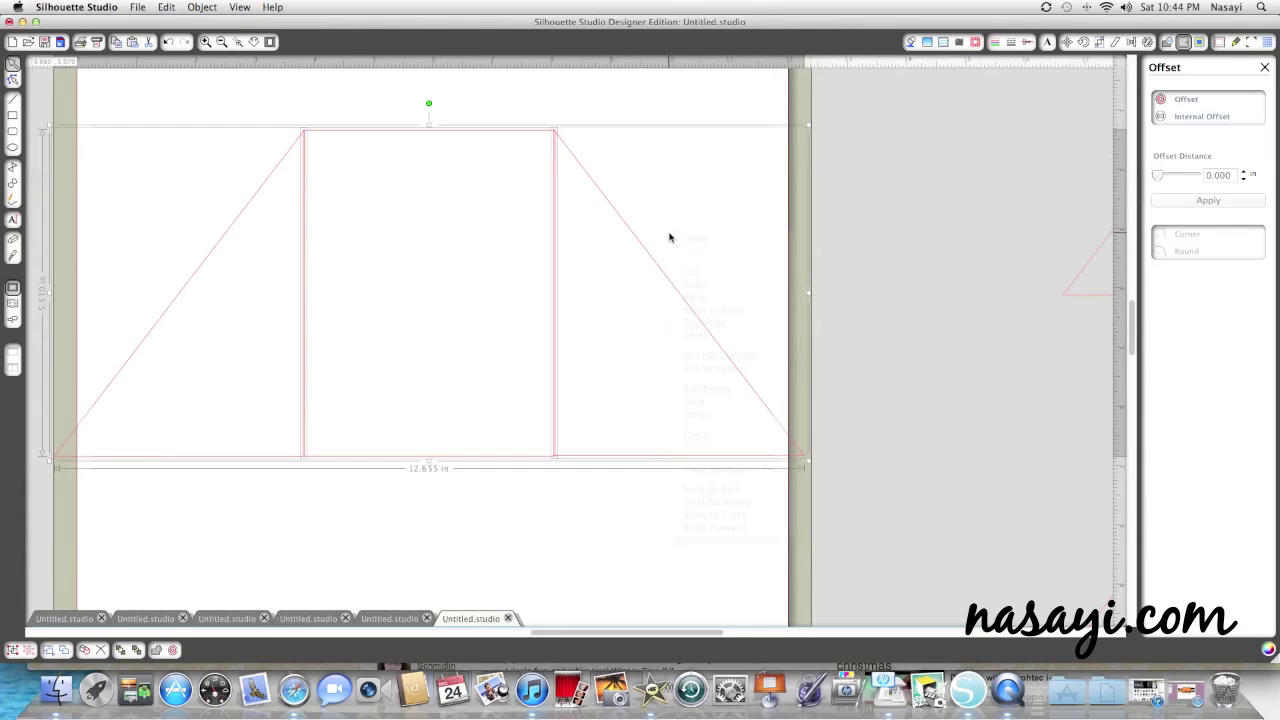
{"action": "left_click", "coordinate": [702, 402]}
{"action": "left_click", "coordinate": [1168, 42]}
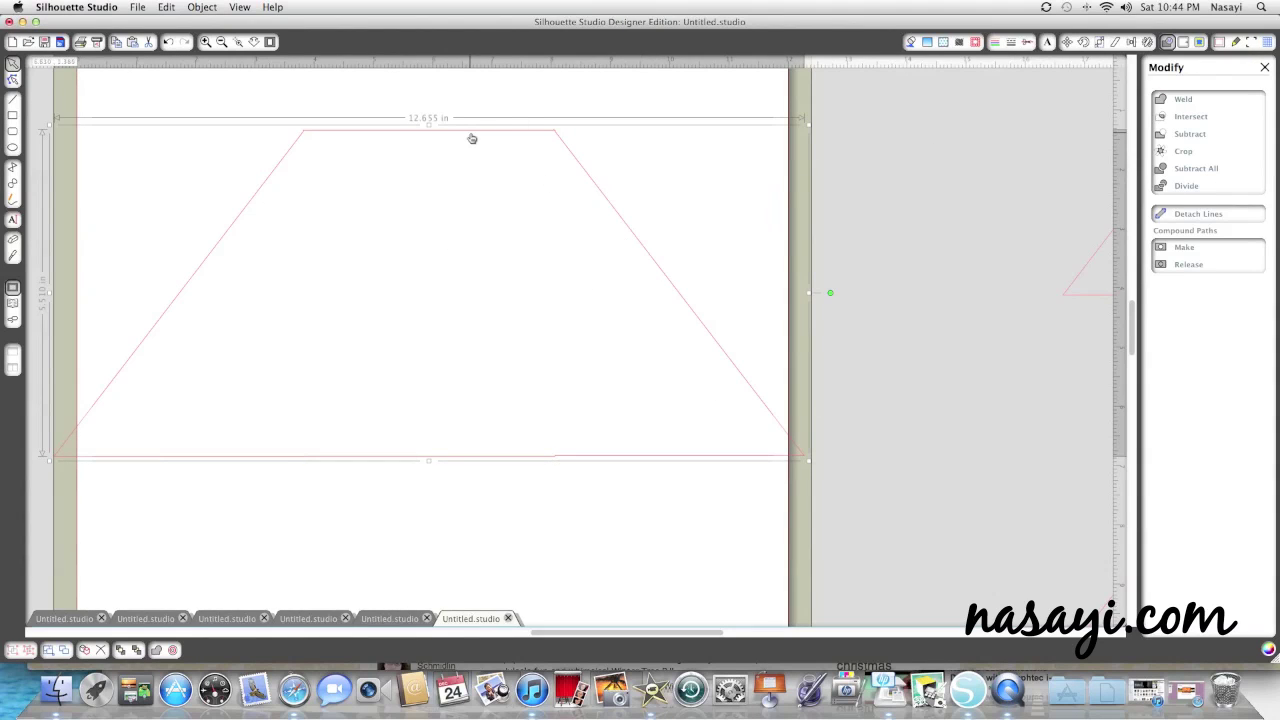
{"action": "mouse_move", "coordinate": [471, 137]}
{"action": "left_mouse_down"}
{"action": "mouse_move", "coordinate": [489, 120]}
{"action": "mouse_move", "coordinate": [467, 114]}
{"action": "left_mouse_up"}
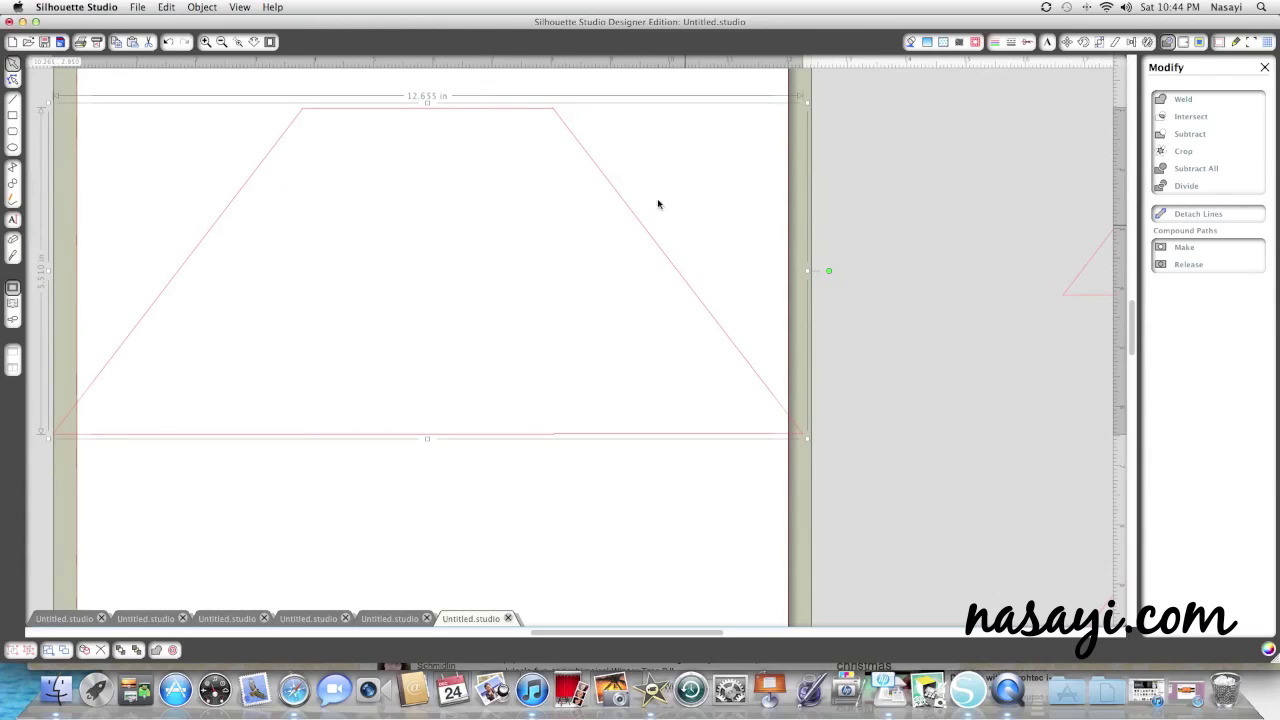
Zoom in and scroll until the trapezoid's top edge and left corner fill the view.
{"action": "left_click", "coordinate": [205, 42]}
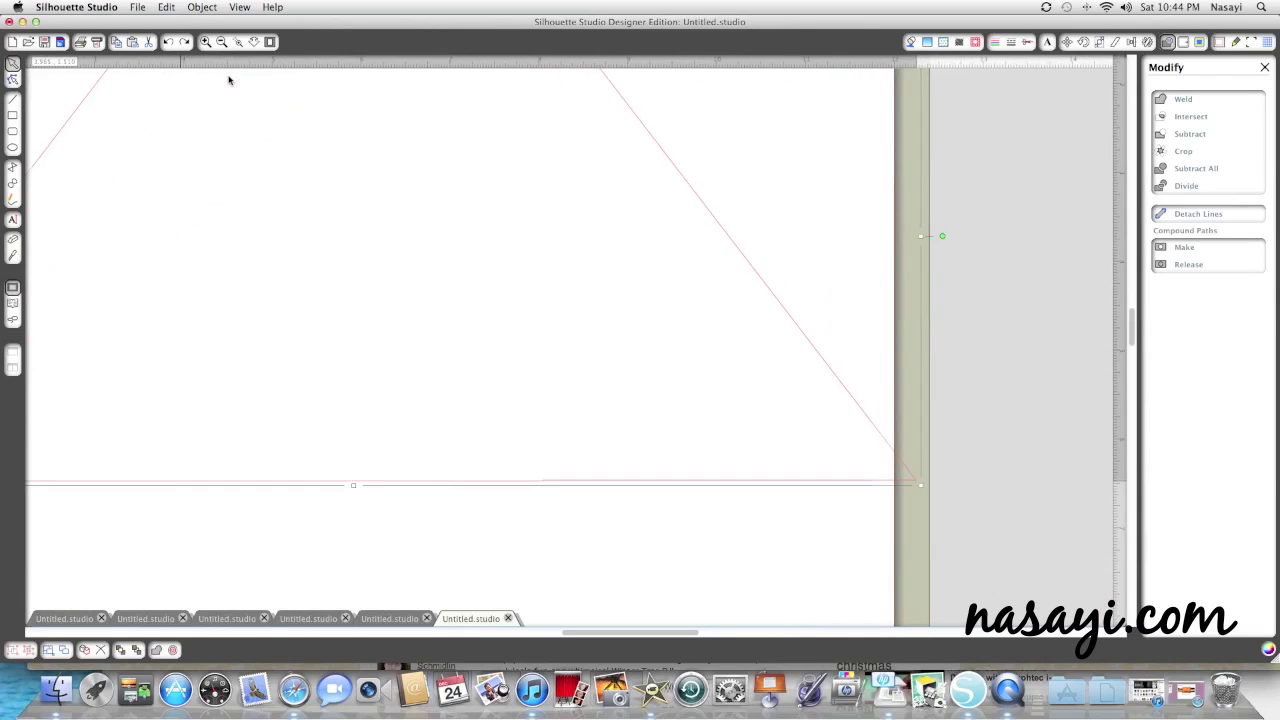
{"action": "scroll", "coordinate": [228, 80], "scroll_direction": "left", "scroll_amount": 5}
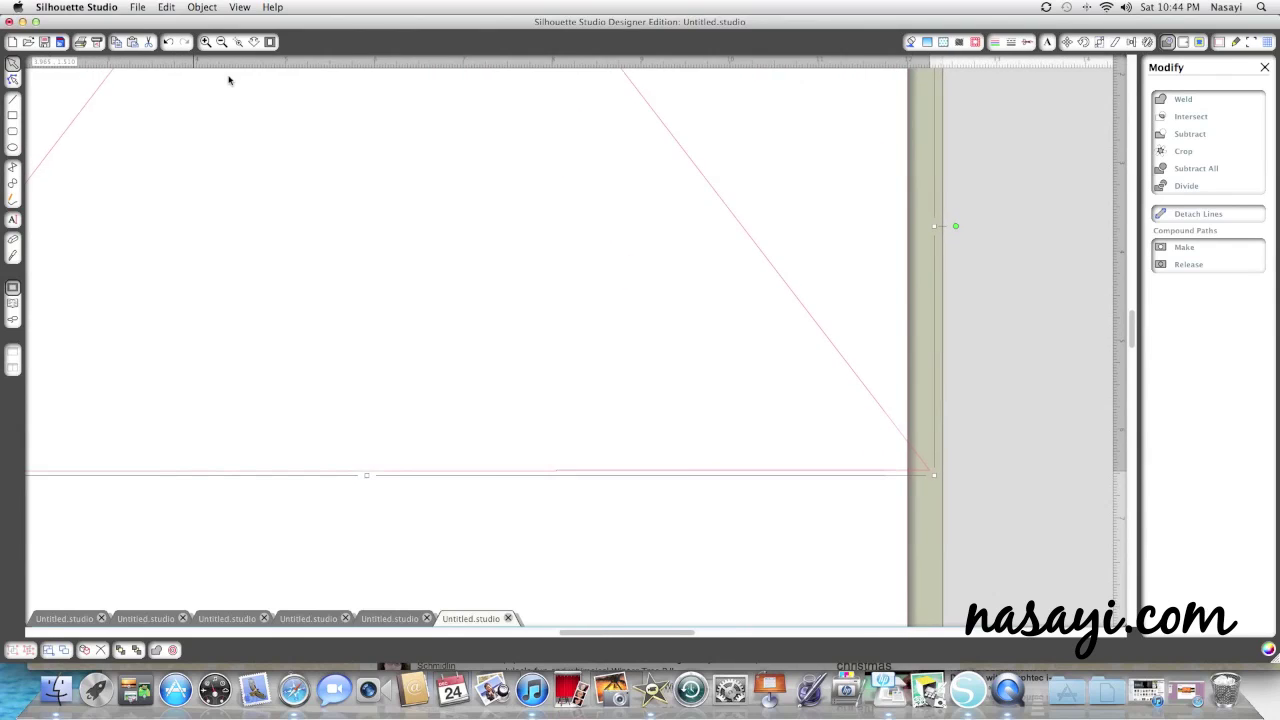
{"action": "scroll", "coordinate": [228, 80], "scroll_direction": "up", "scroll_amount": 5}
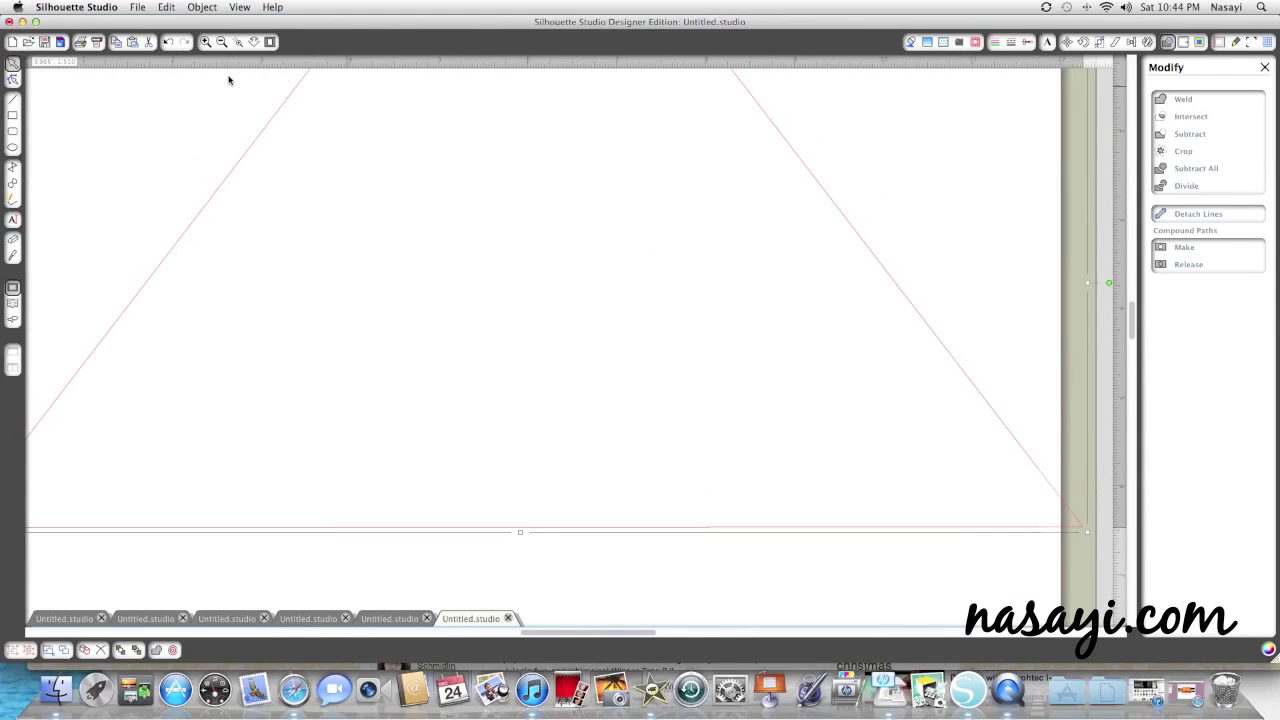
{"action": "scroll", "coordinate": [230, 85], "scroll_direction": "up", "scroll_amount": 1}
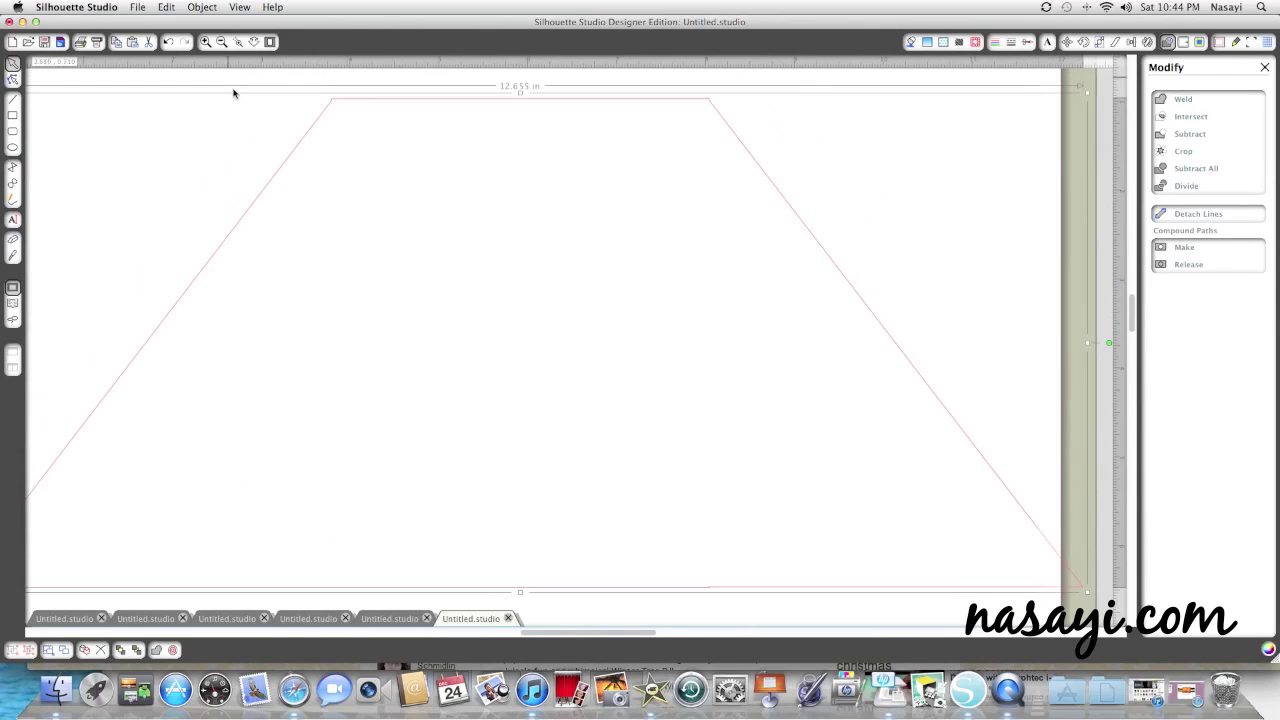
Draw a vertical line from the trapezoid's top-left corner to its bottom edge, 5.240 in long.
{"action": "left_click", "coordinate": [13, 101]}
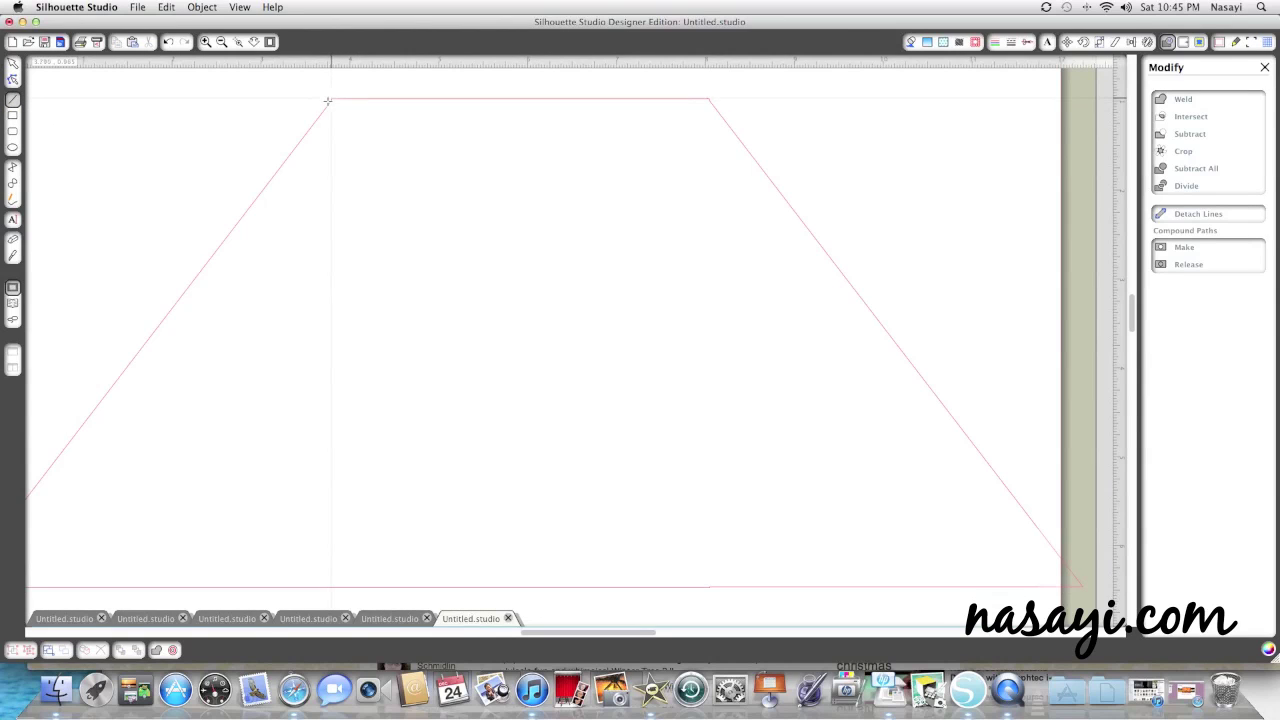
{"action": "mouse_move", "coordinate": [330, 100]}
{"action": "left_mouse_down"}
{"action": "mouse_move", "coordinate": [329, 597]}
{"action": "mouse_move", "coordinate": [338, 577]}
{"action": "left_mouse_up"}
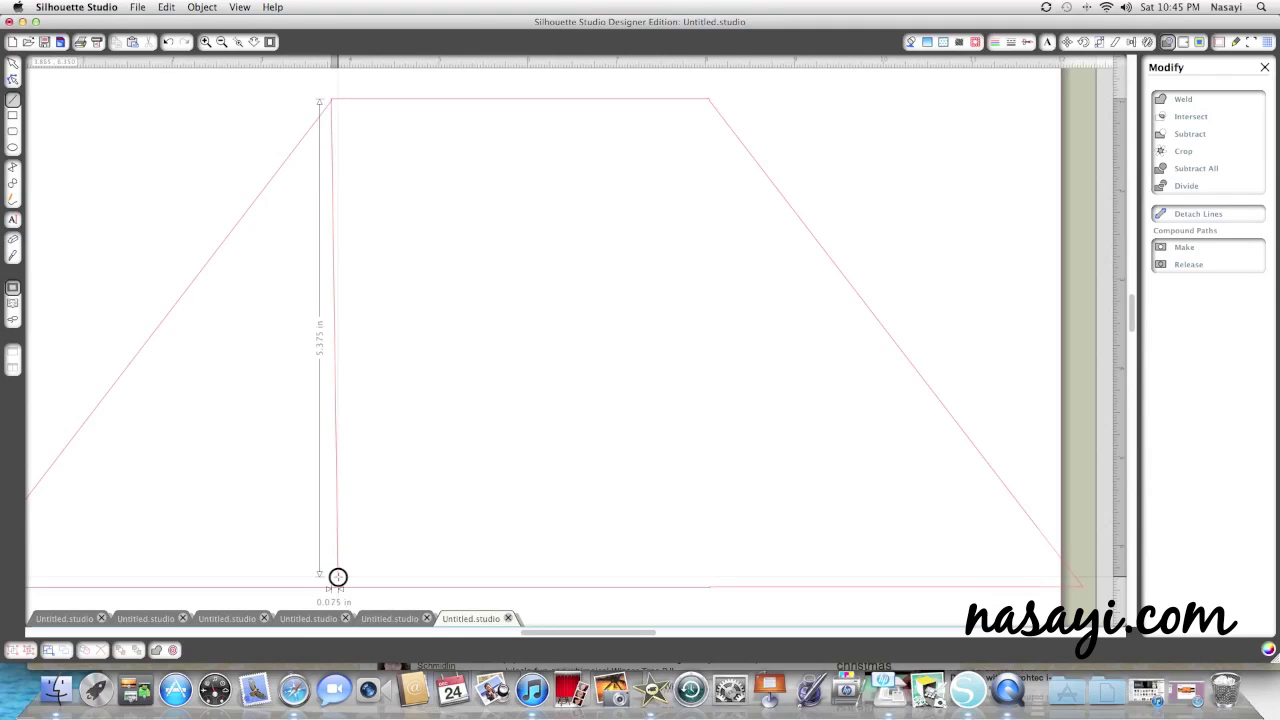
{"action": "left_click_drag", "start_coordinate": [338, 577], "coordinate": [331, 577]}
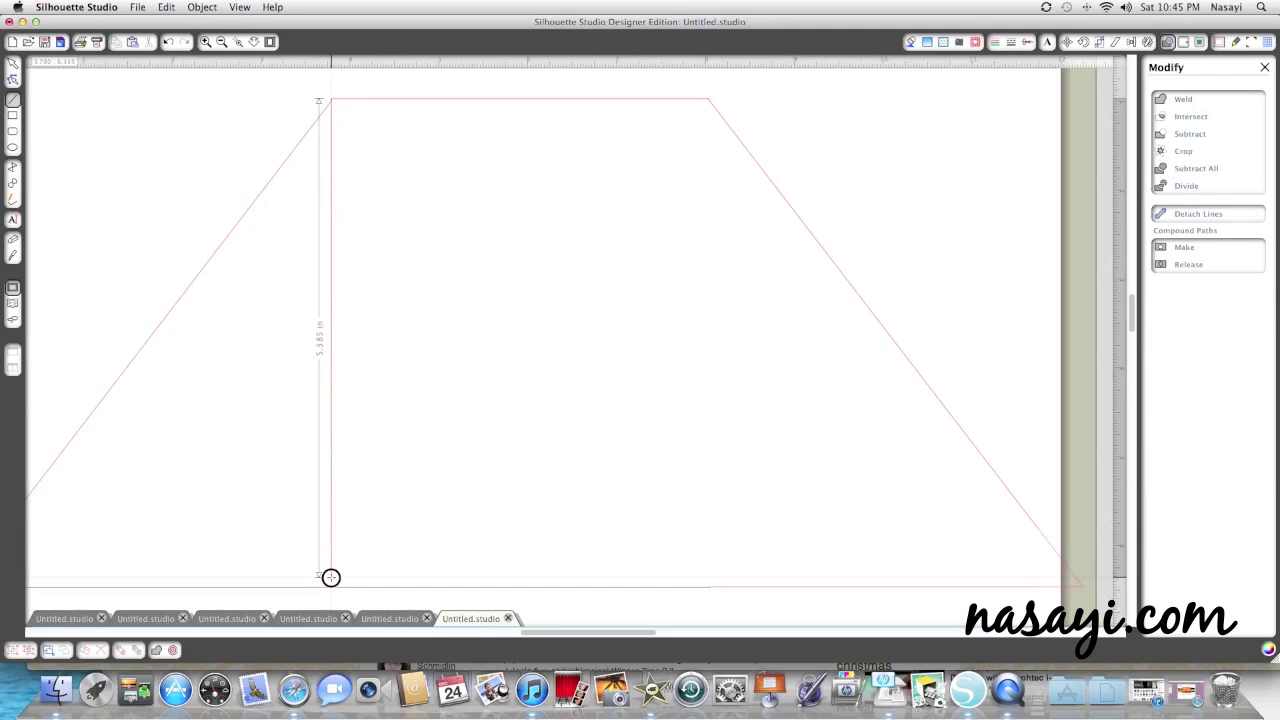
{"action": "left_click_drag", "start_coordinate": [331, 577], "coordinate": [336, 580]}
{"action": "left_click", "coordinate": [372, 564]}
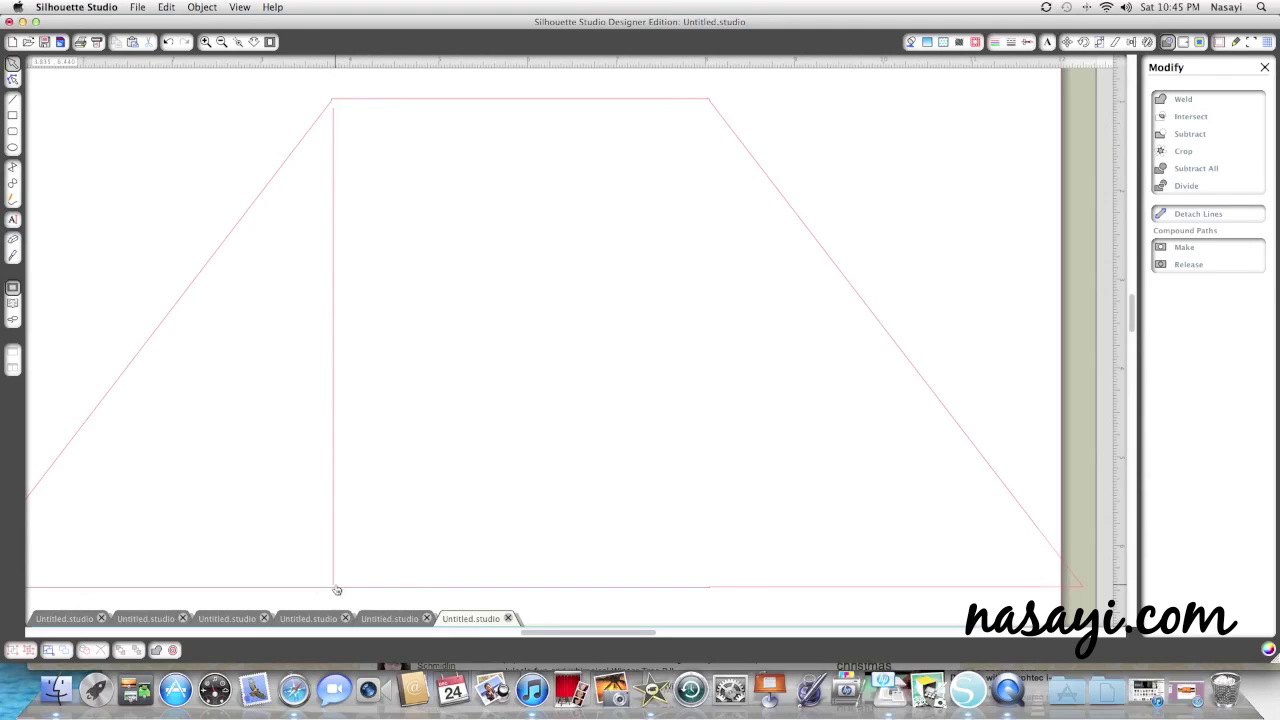
{"action": "left_click", "coordinate": [335, 584]}
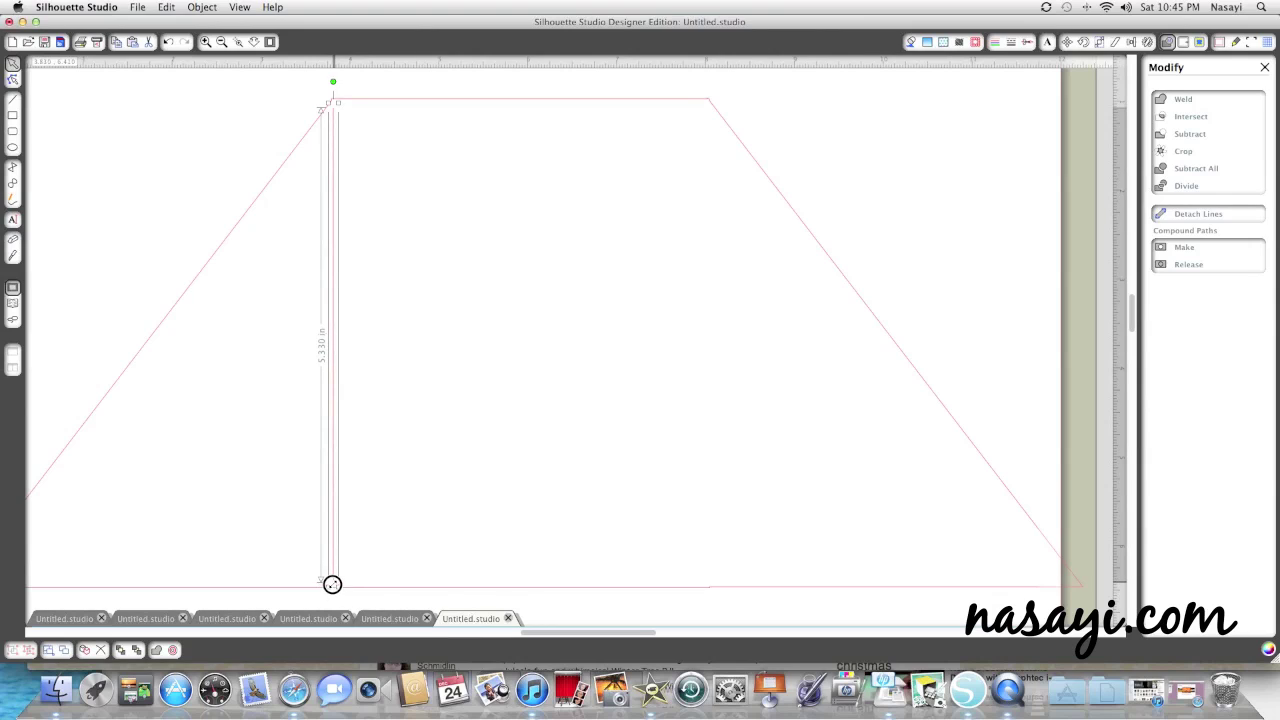
{"action": "left_click_drag", "start_coordinate": [333, 579], "coordinate": [331, 571]}
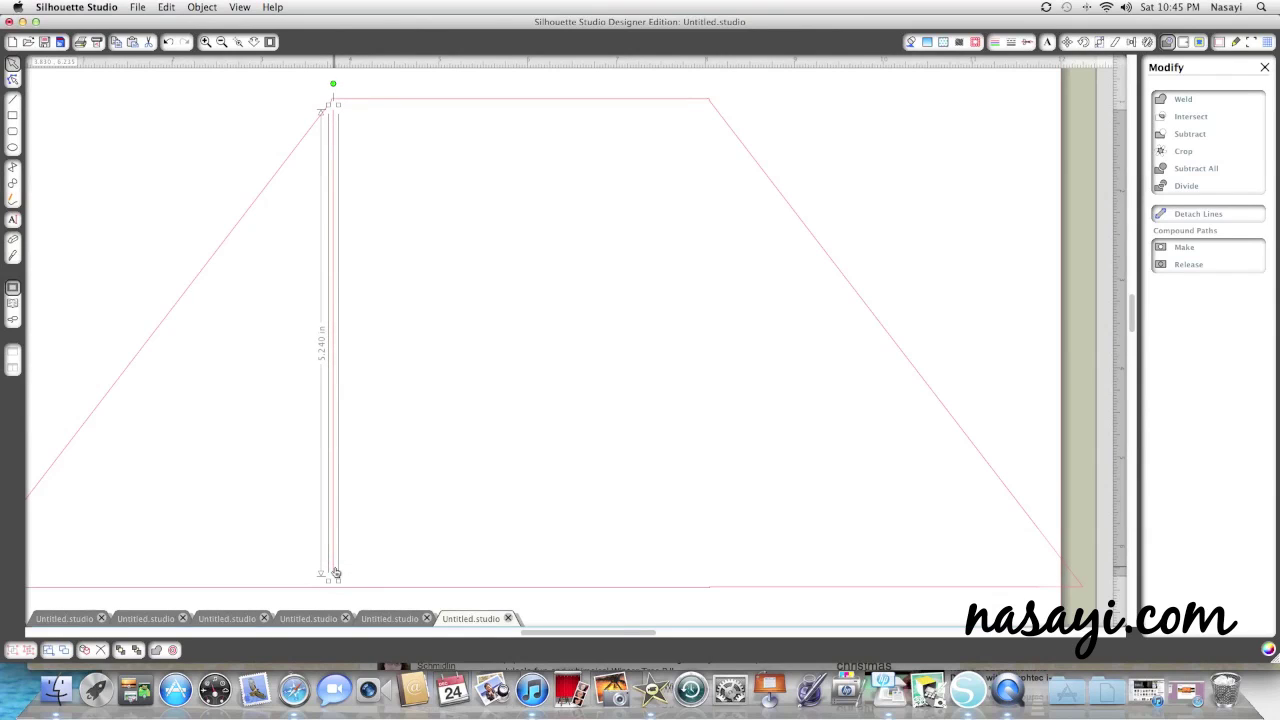
{"action": "left_click", "coordinate": [1012, 42]}
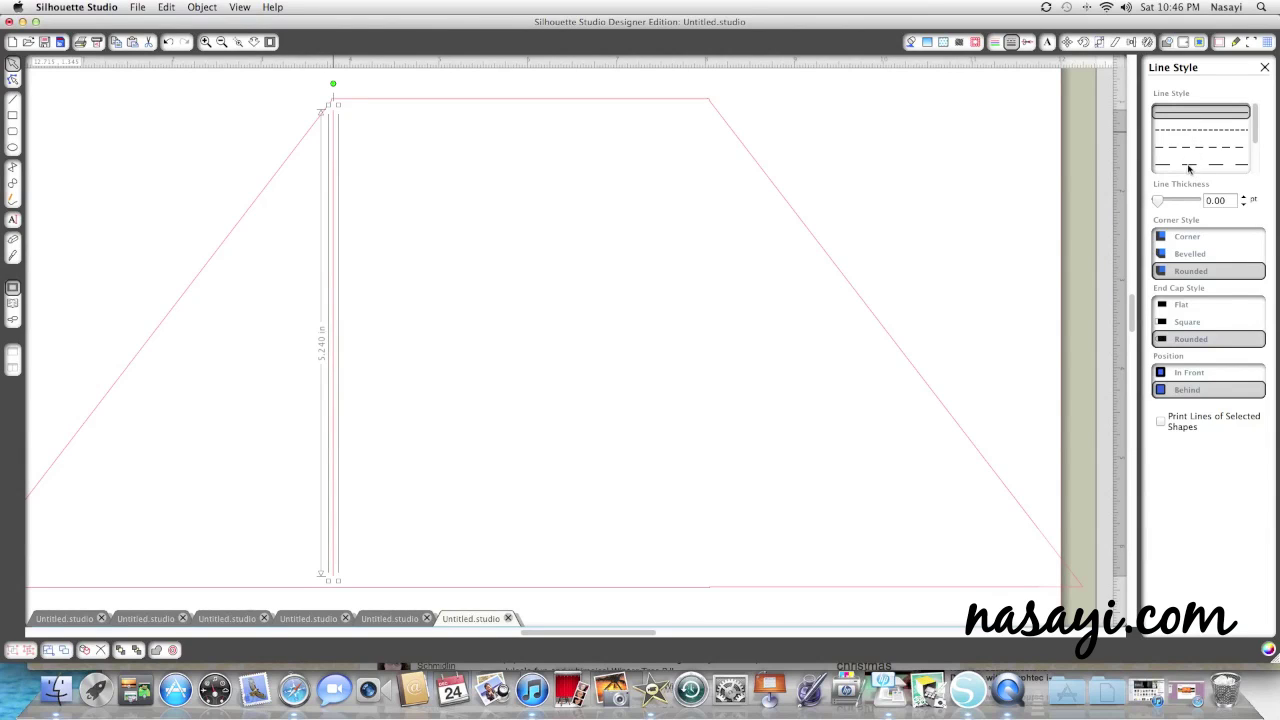
Make the vertical line long-dashed and paste a copy of it.
{"action": "left_click", "coordinate": [1189, 164]}
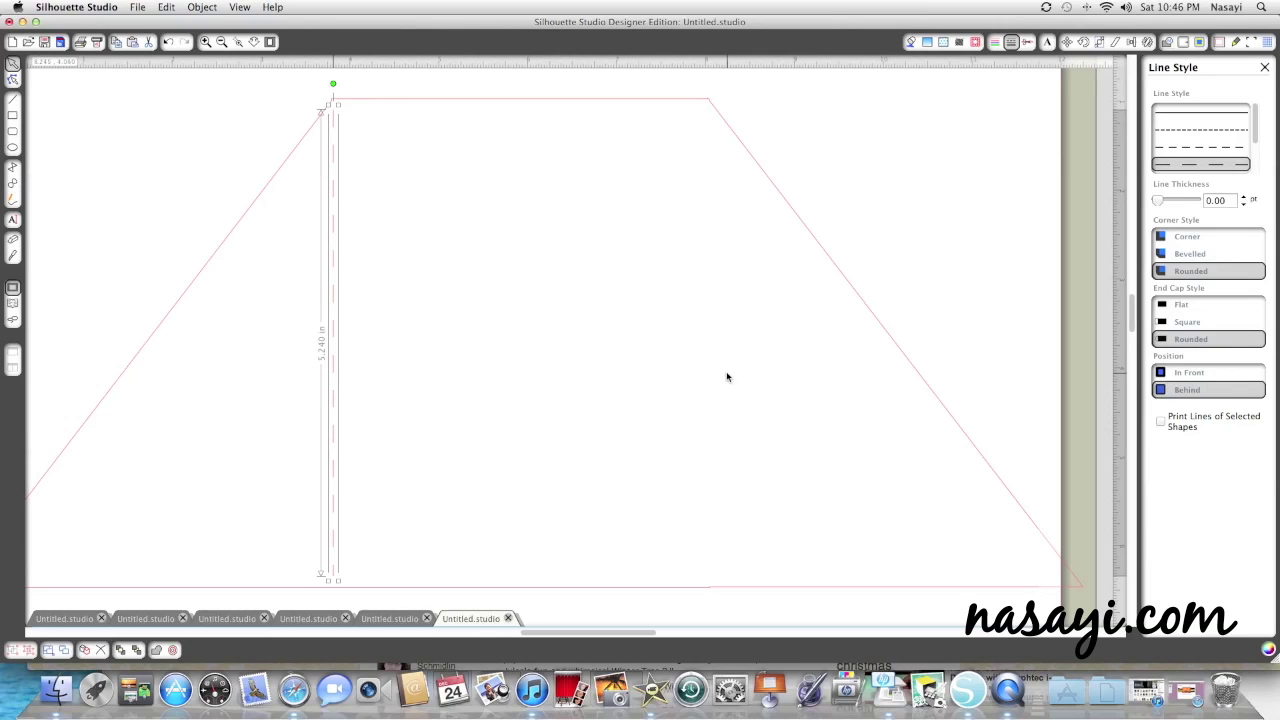
{"action": "right_click", "coordinate": [331, 250]}
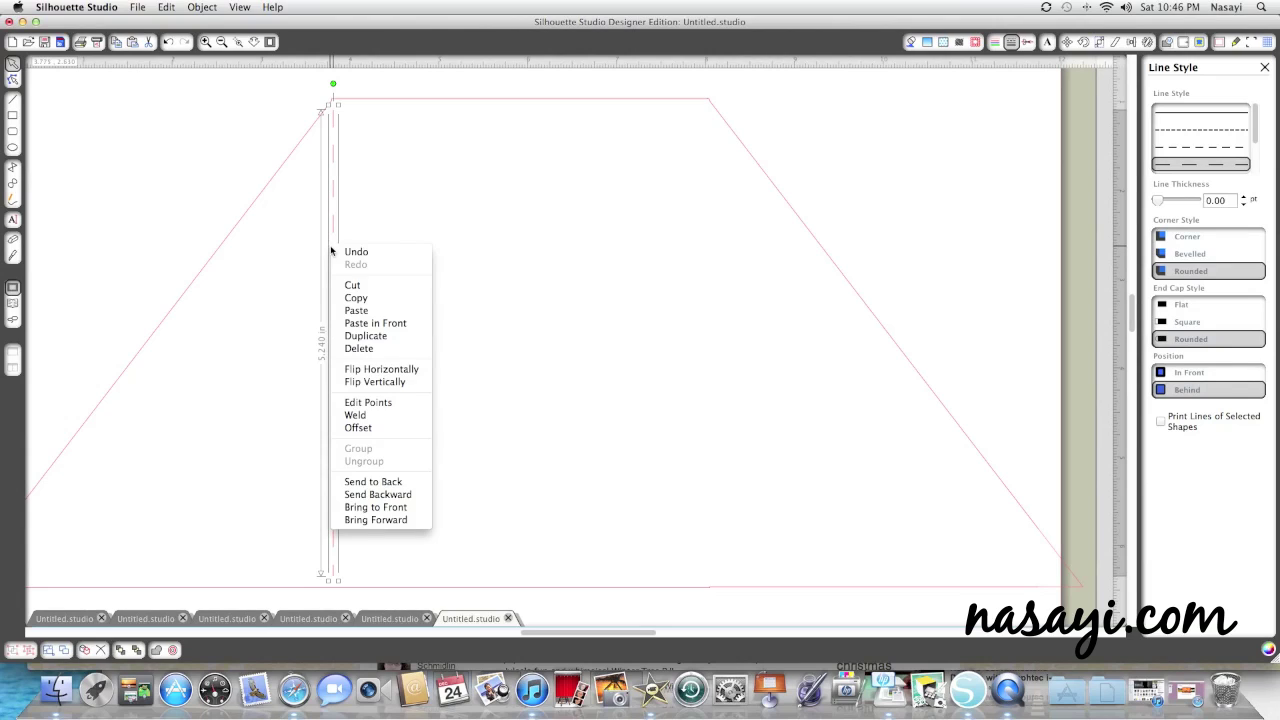
{"action": "left_click", "coordinate": [368, 300]}
{"action": "right_click", "coordinate": [483, 249]}
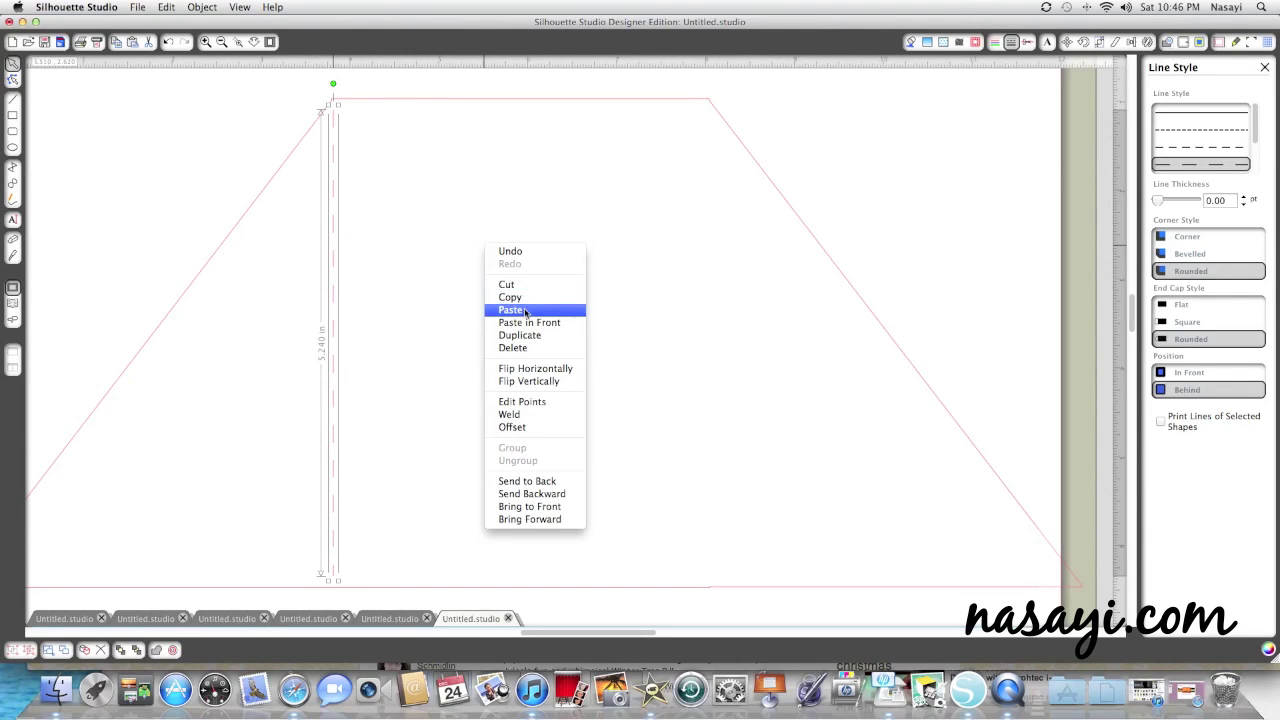
{"action": "left_click", "coordinate": [505, 310]}
Place the dashed copy at the trapezoid's top-right corner and zoom out to the whole mat.
{"action": "left_click_drag", "start_coordinate": [357, 278], "coordinate": [709, 256]}
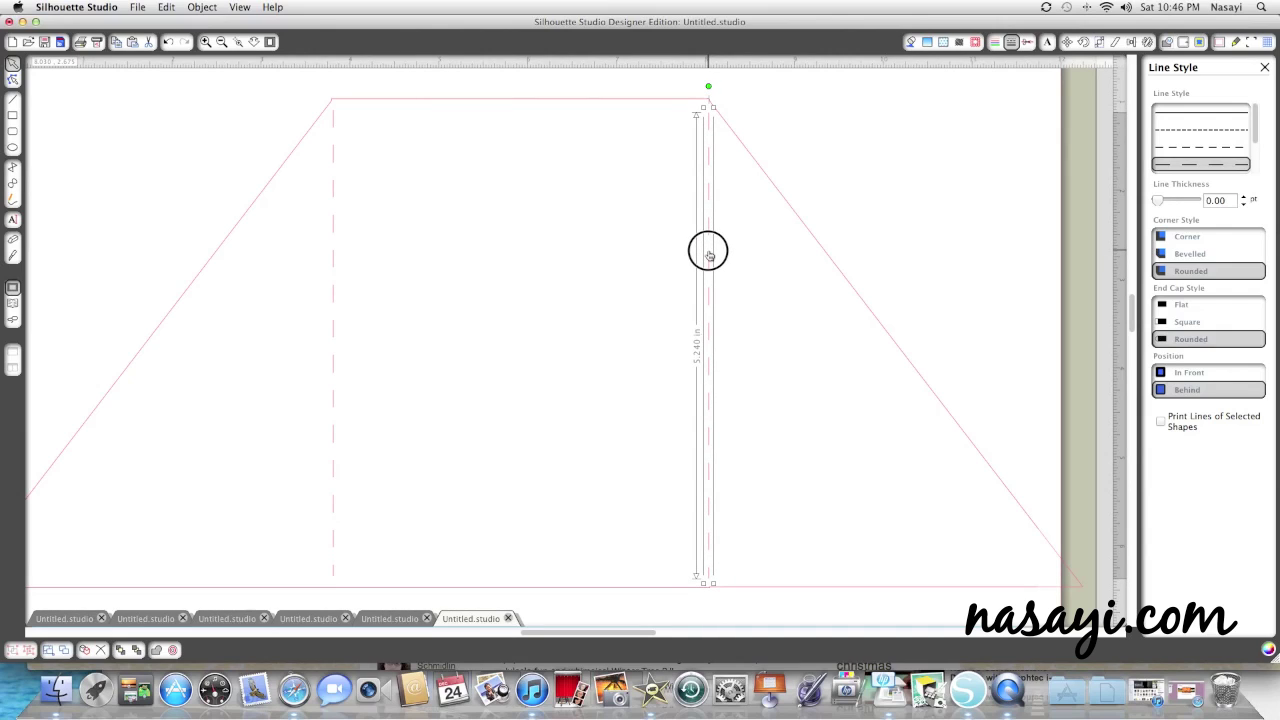
{"action": "left_click_drag", "start_coordinate": [709, 256], "coordinate": [707, 252]}
{"action": "left_click", "coordinate": [760, 117]}
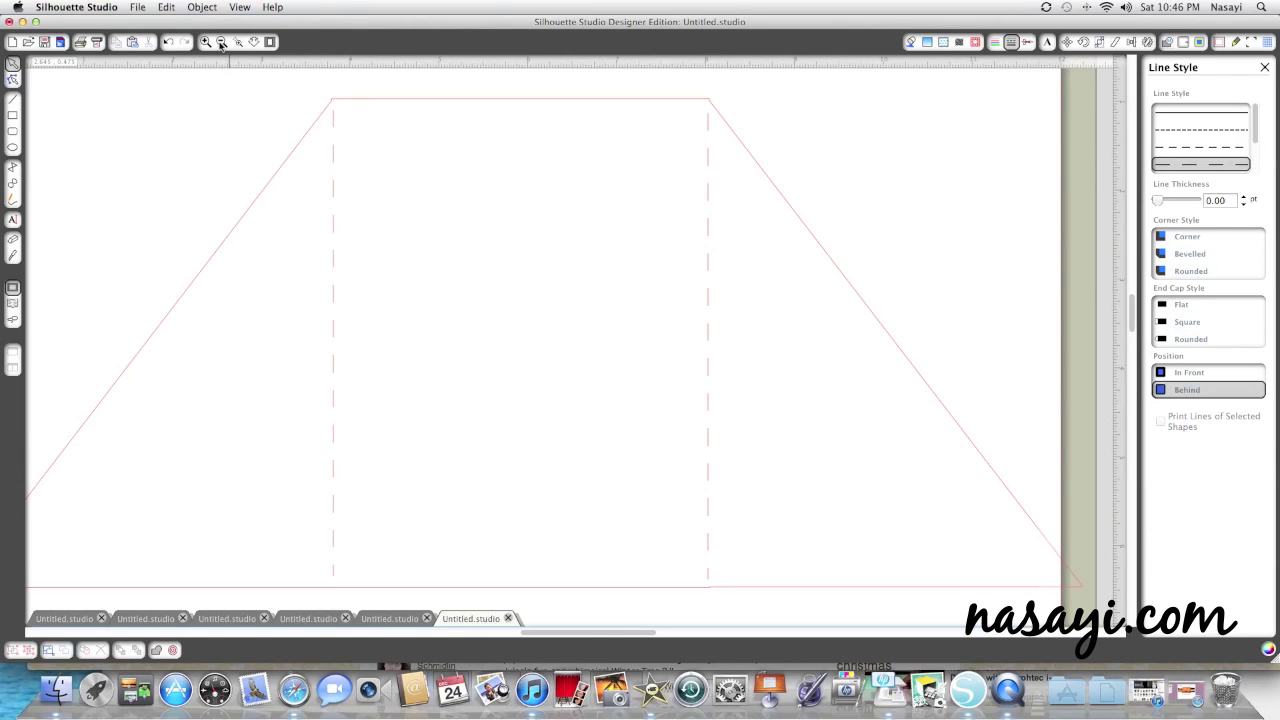
{"action": "left_click", "coordinate": [205, 41]}
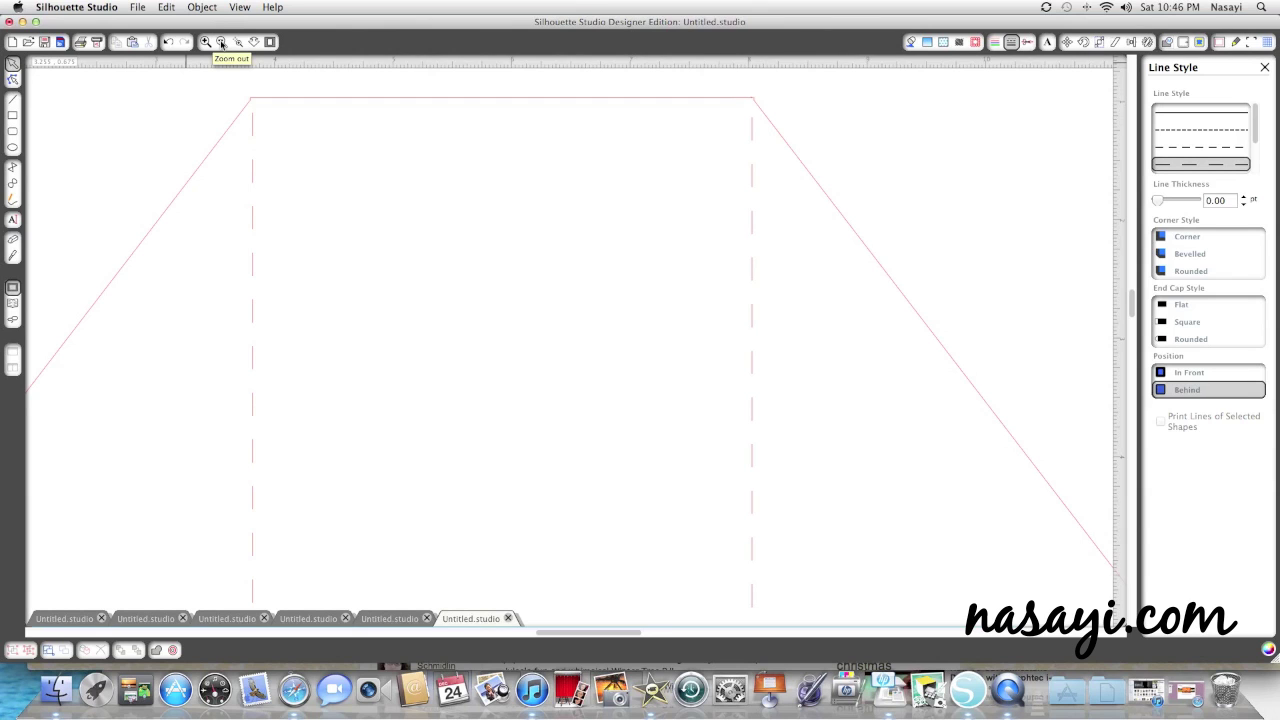
{"action": "left_click", "coordinate": [221, 42]}
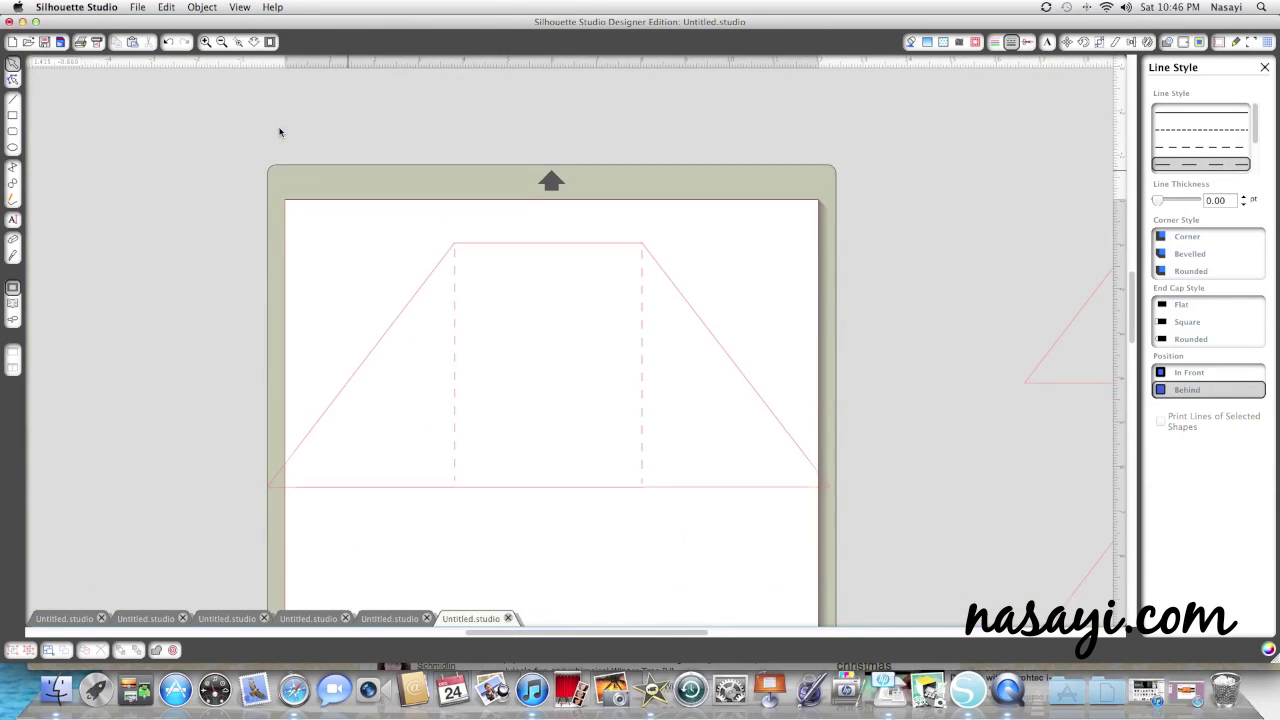
Nudge the trapezoid back in line with its fold lines, then select all three shapes.
{"action": "left_click", "coordinate": [524, 171]}
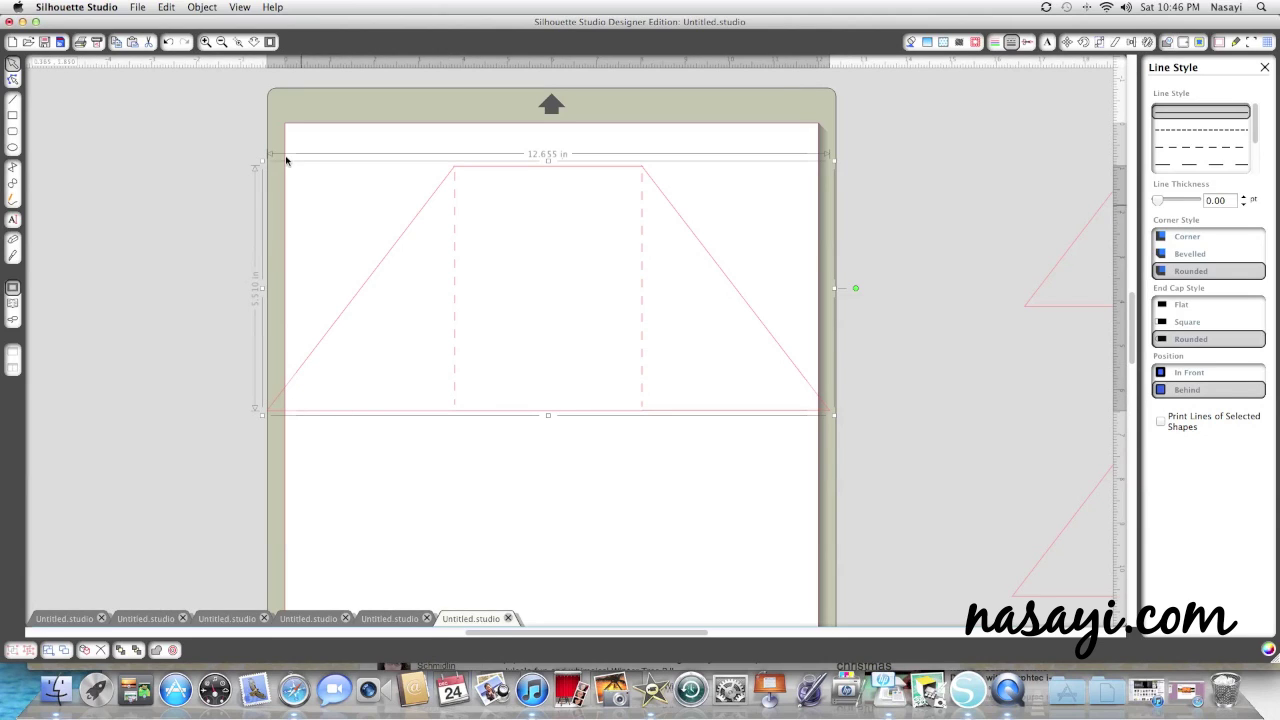
{"action": "left_click_drag", "start_coordinate": [200, 84], "coordinate": [882, 451]}
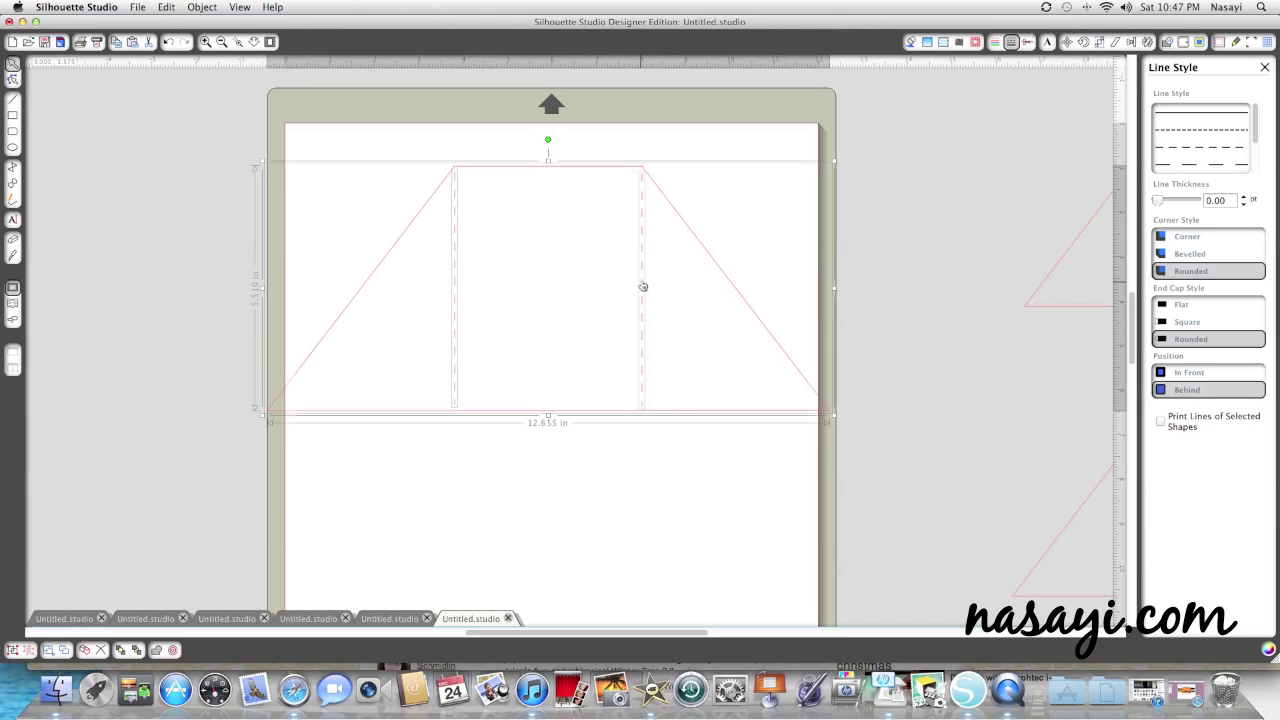
{"action": "left_click_drag", "start_coordinate": [711, 260], "coordinate": [764, 259]}
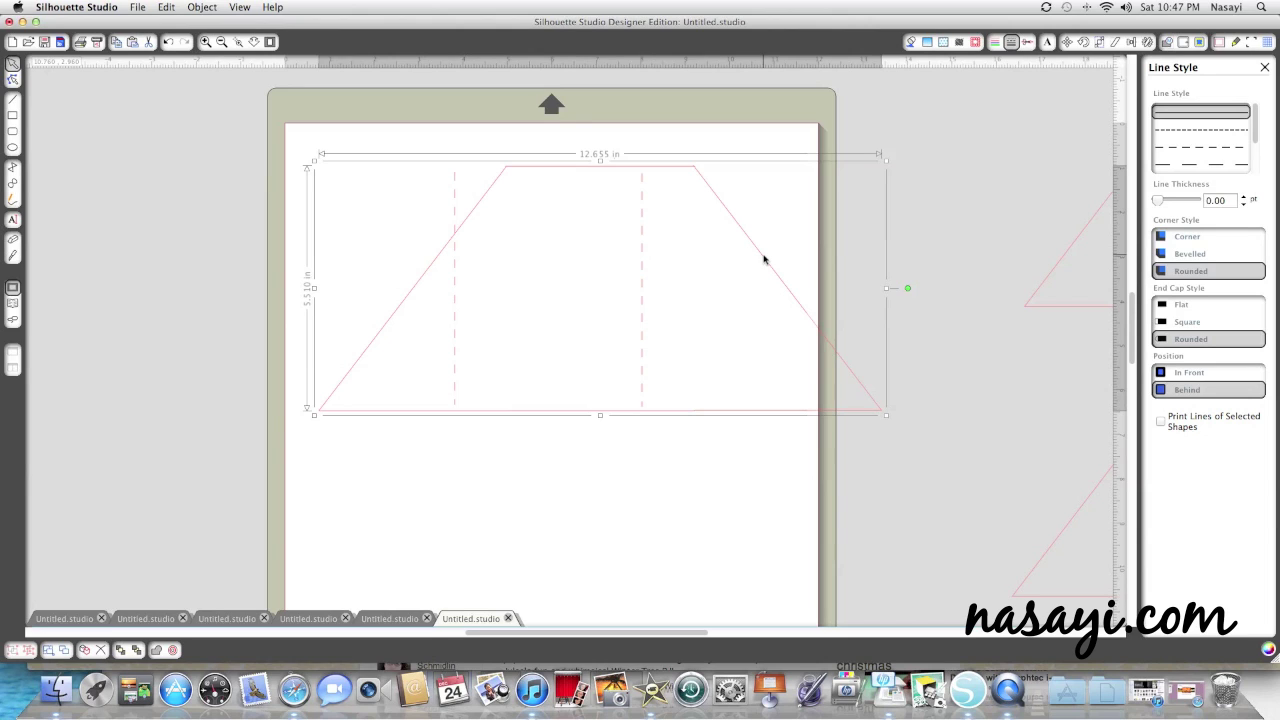
{"action": "key", "text": "Left"}
{"action": "key", "text": "Left"}
{"action": "key", "text": "Left"}
{"action": "key", "text": "Left"}
{"action": "key", "text": "Left"}
{"action": "key", "text": "Left"}
{"action": "key", "text": "Left"}
{"action": "key", "text": "Left"}
{"action": "key", "text": "Left"}
{"action": "key", "text": "Left"}
{"action": "key", "text": "Left"}
{"action": "key", "text": "Left"}
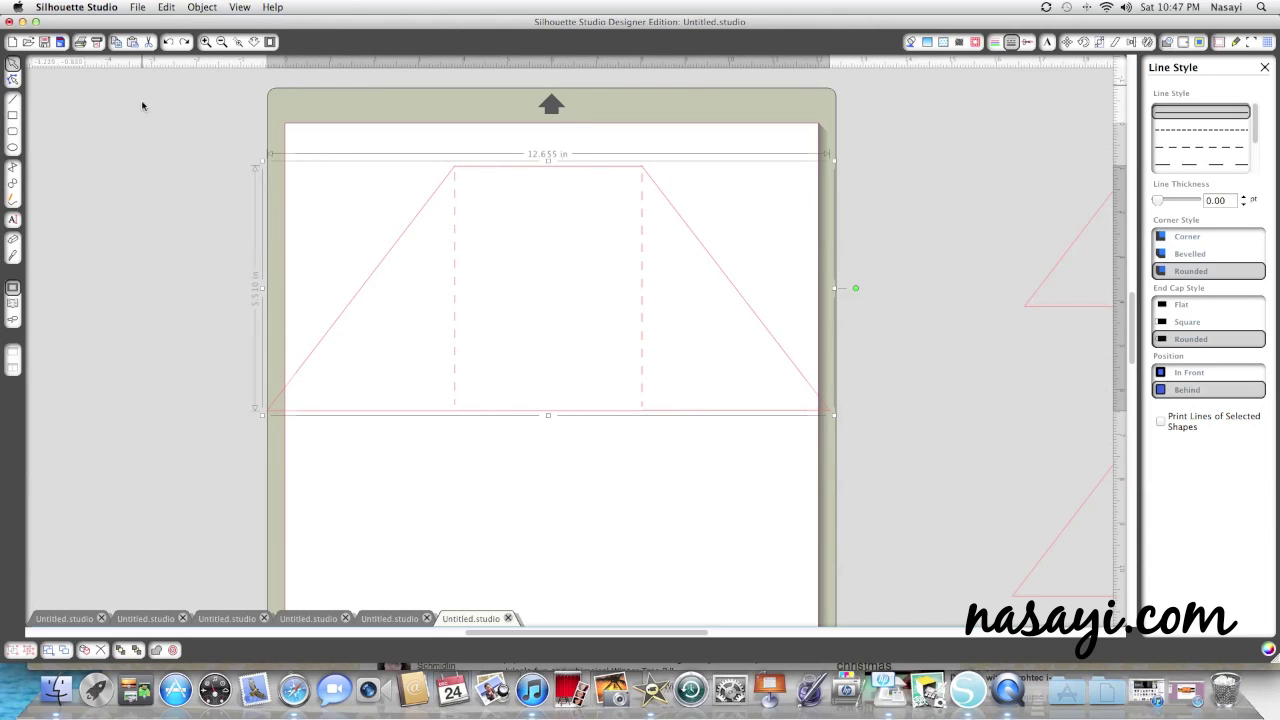
{"action": "left_click_drag", "start_coordinate": [207, 105], "coordinate": [833, 467]}
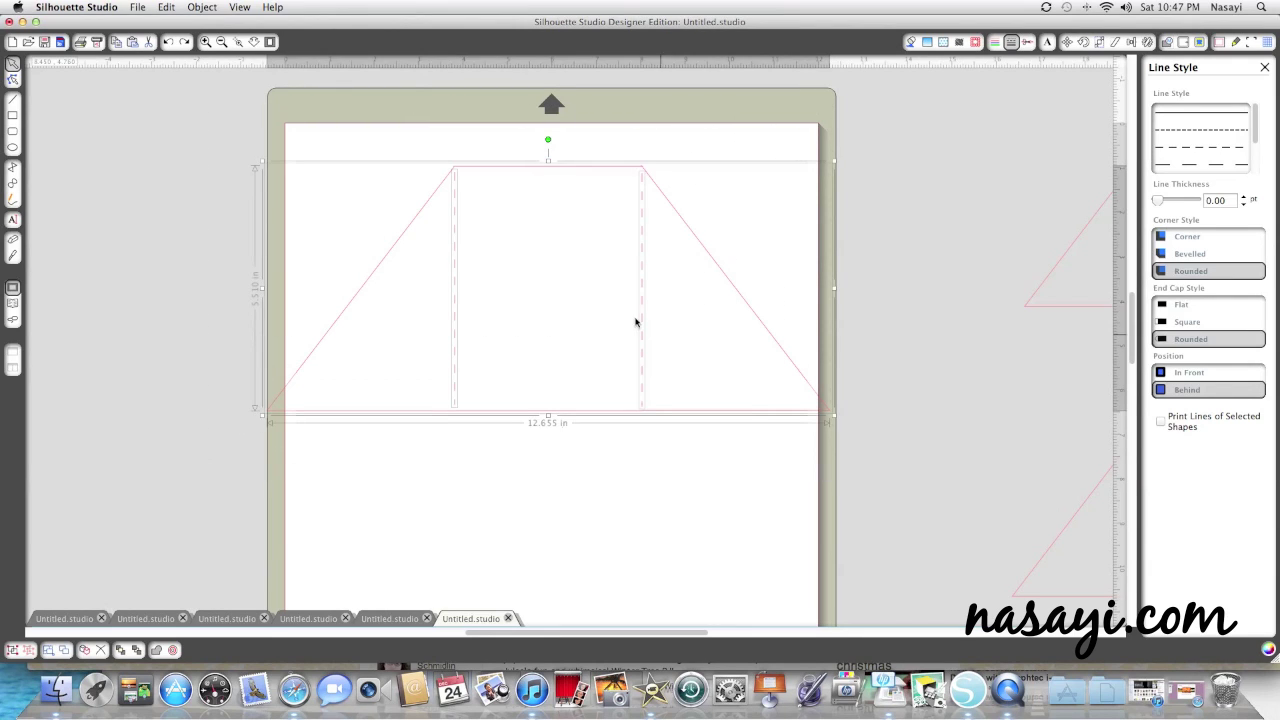
{"action": "right_click", "coordinate": [612, 313]}
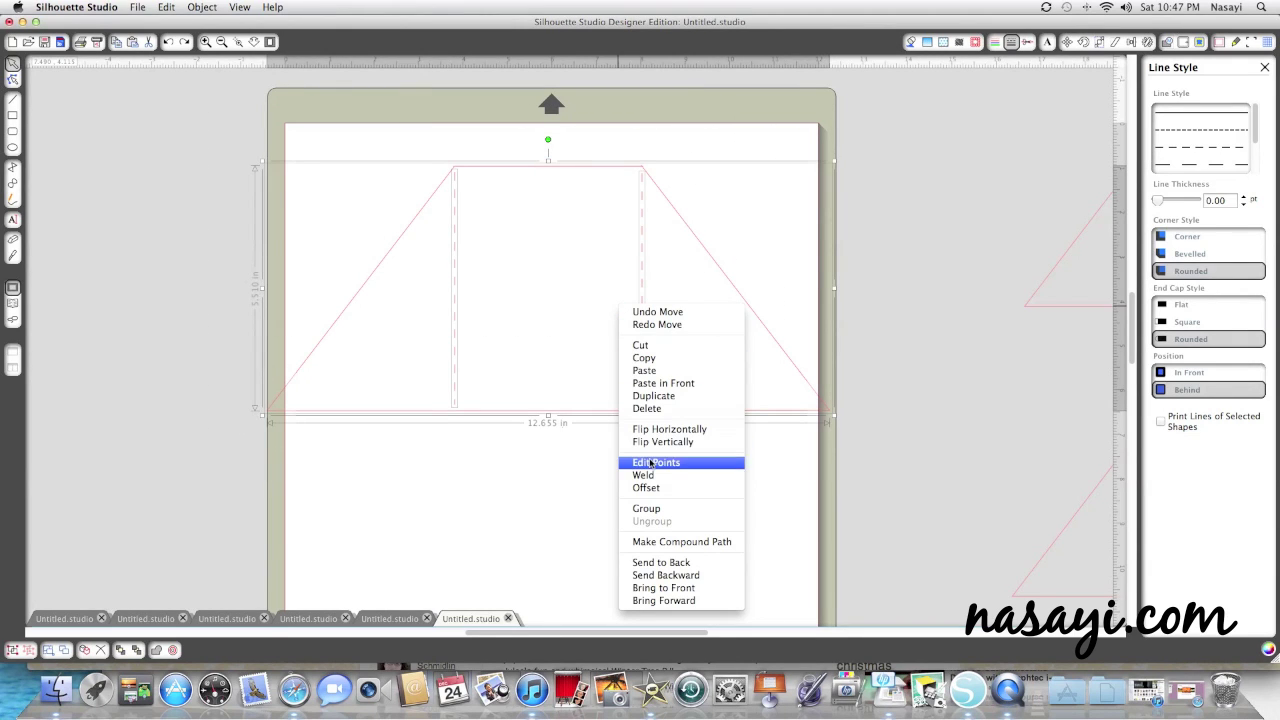
Group the trapezoid with its fold lines, rotate the piece diagonally, and bring up Replicate.
{"action": "left_click", "coordinate": [660, 509]}
{"action": "left_click", "coordinate": [660, 509]}
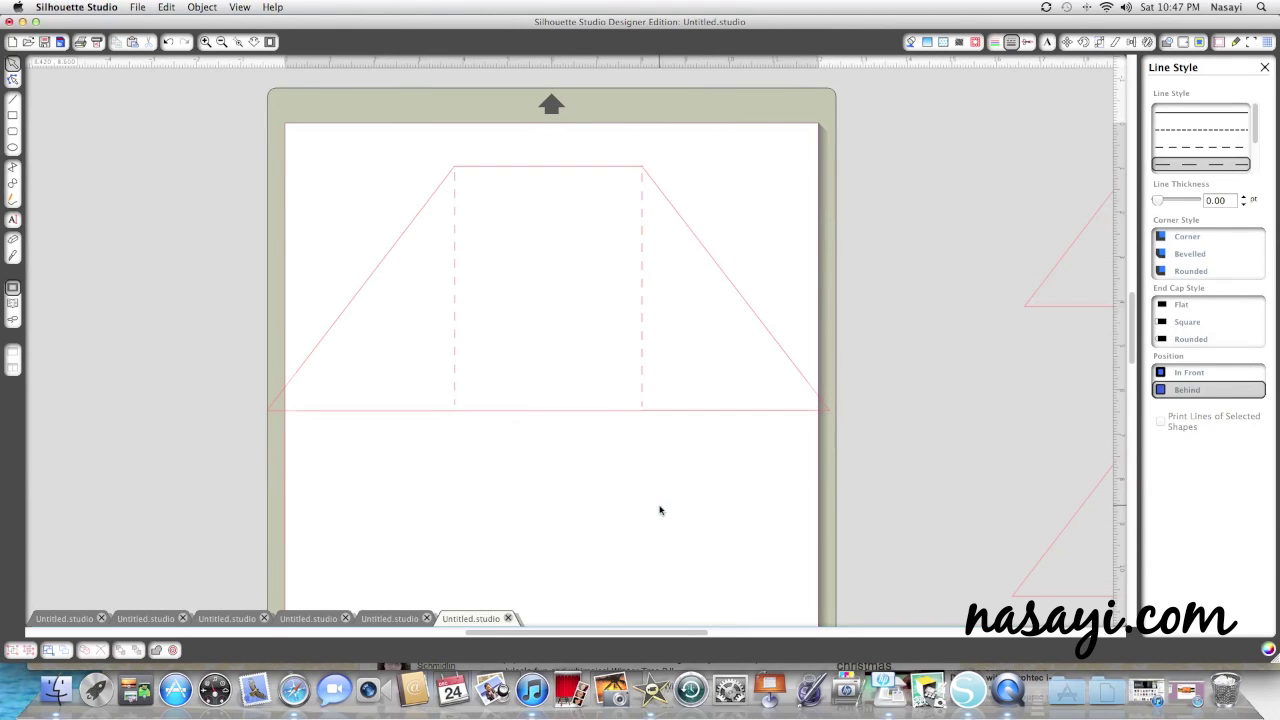
{"action": "left_click", "coordinate": [599, 410]}
{"action": "left_click_drag", "start_coordinate": [599, 410], "coordinate": [559, 422]}
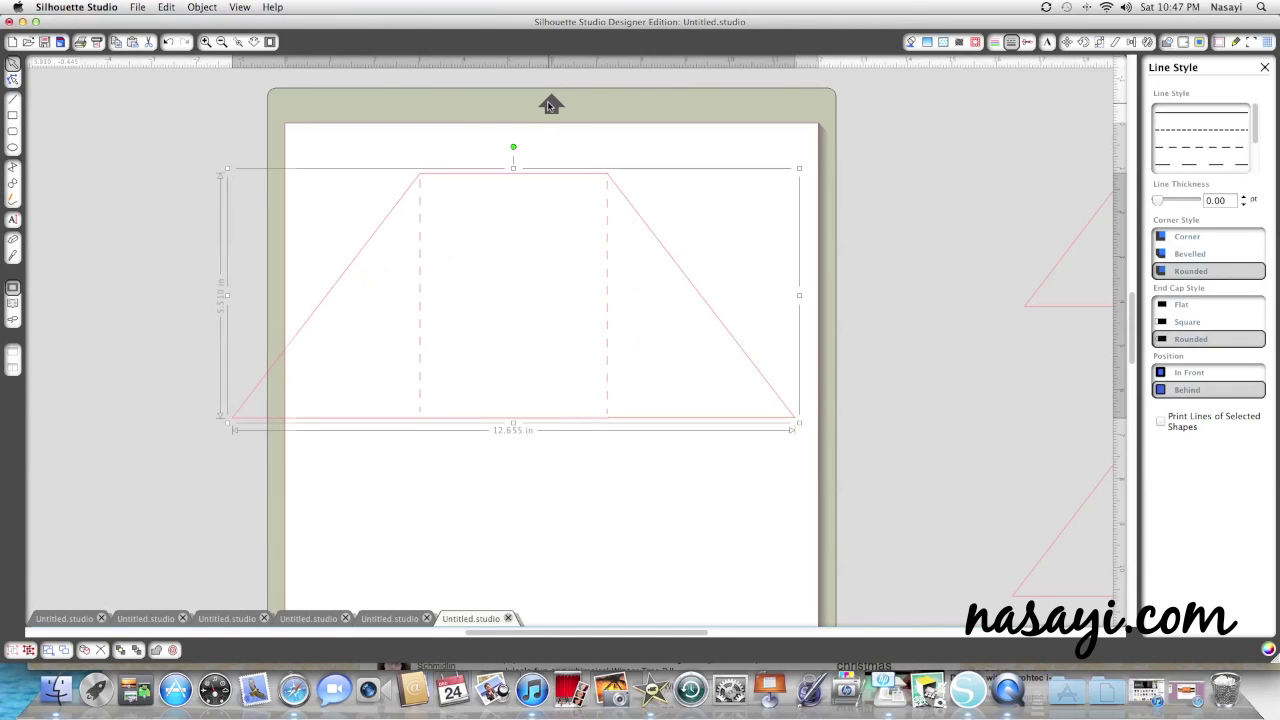
{"action": "left_click_drag", "start_coordinate": [514, 146], "coordinate": [380, 190]}
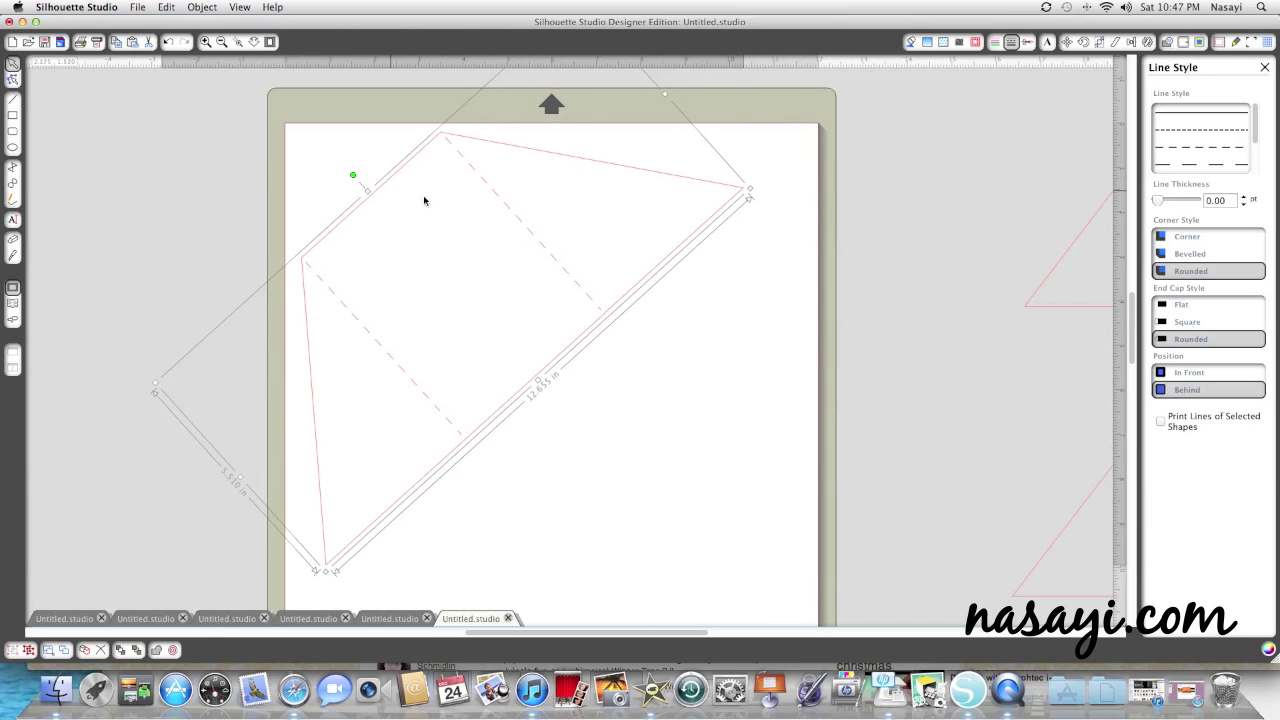
{"action": "scroll", "coordinate": [587, 230], "scroll_direction": "down", "scroll_amount": 1}
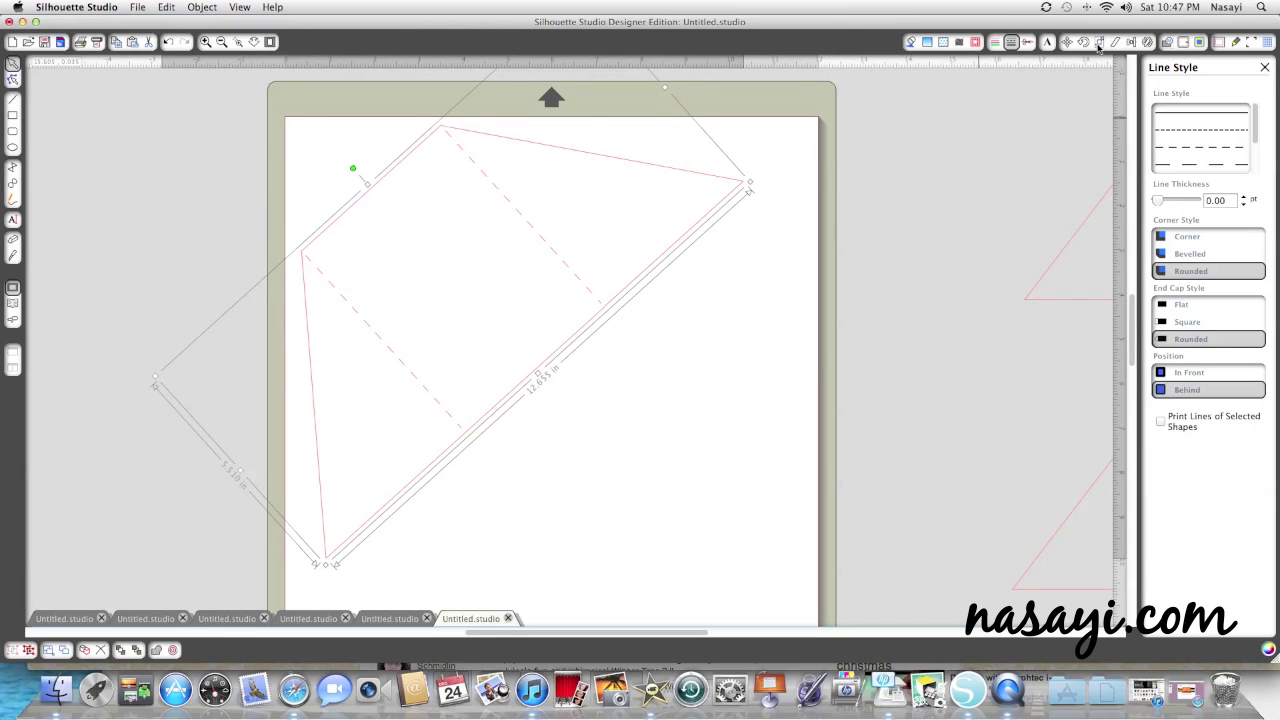
{"action": "left_click", "coordinate": [1147, 42]}
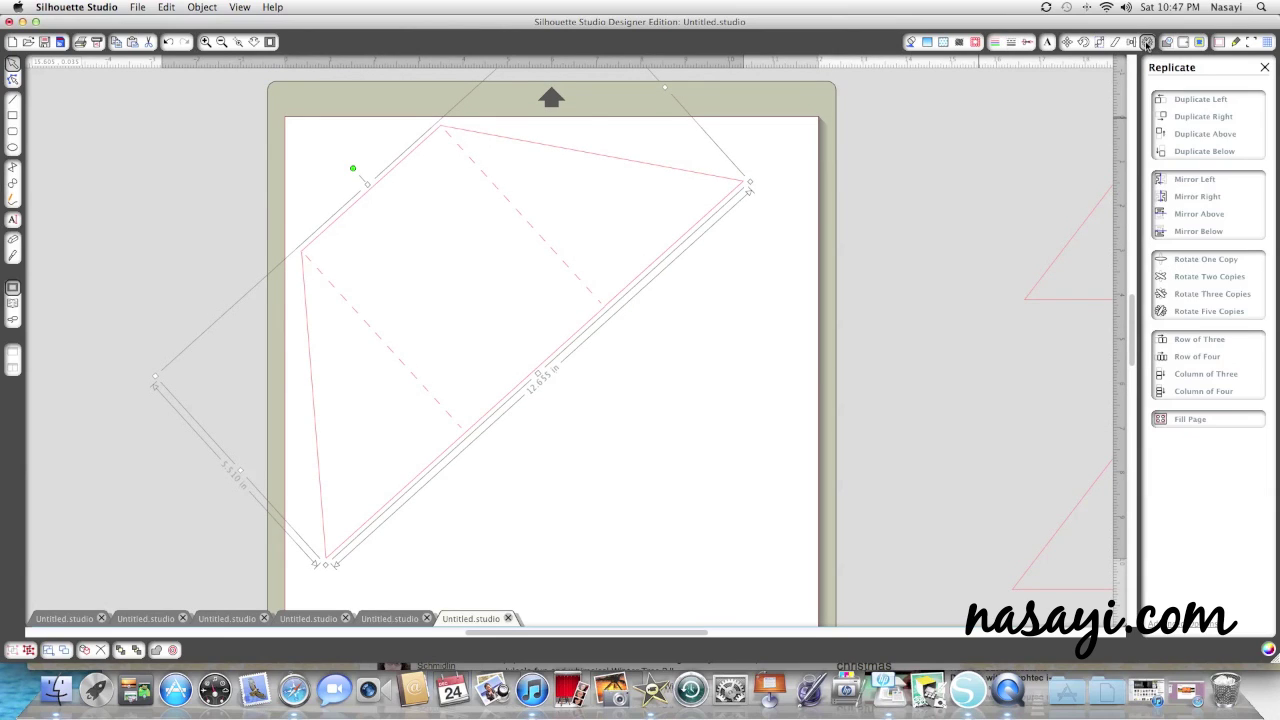
Make a Mirror Right copy, rotate it, and lay it over the original shape.
{"action": "left_click", "coordinate": [1203, 198]}
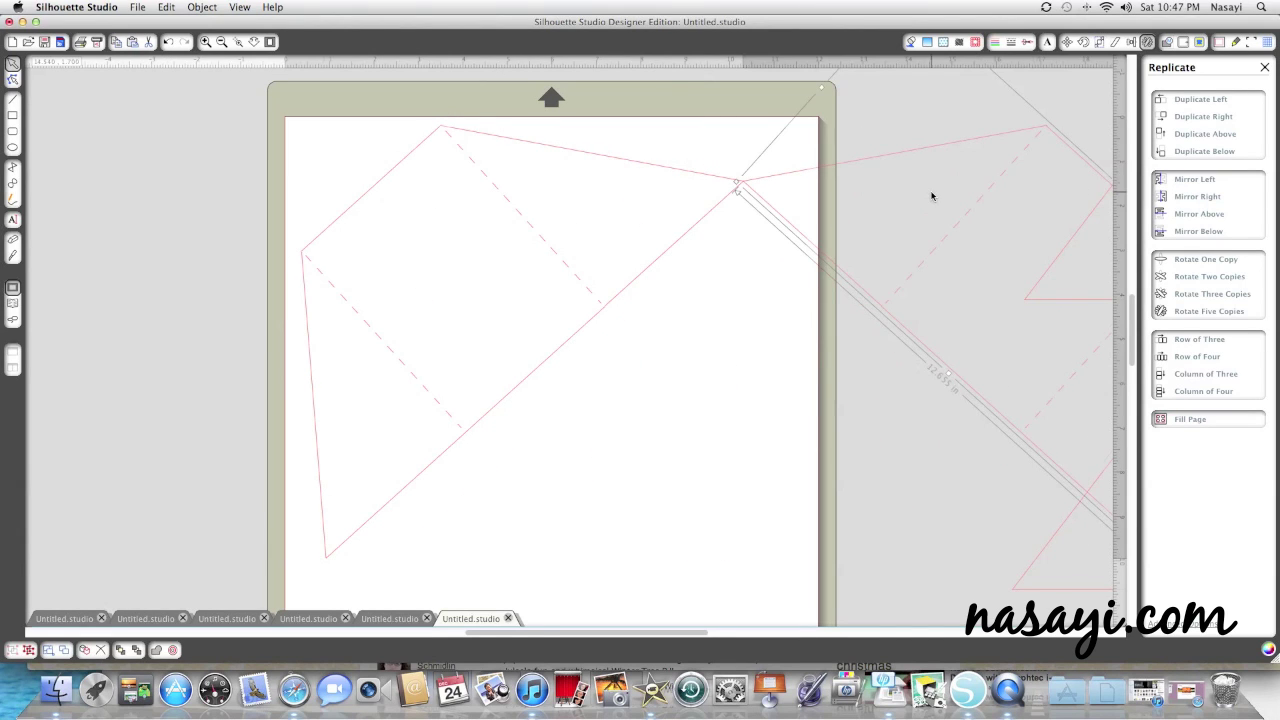
{"action": "scroll", "coordinate": [931, 196], "scroll_direction": "right", "scroll_amount": 5}
{"action": "left_click_drag", "start_coordinate": [951, 177], "coordinate": [857, 263]}
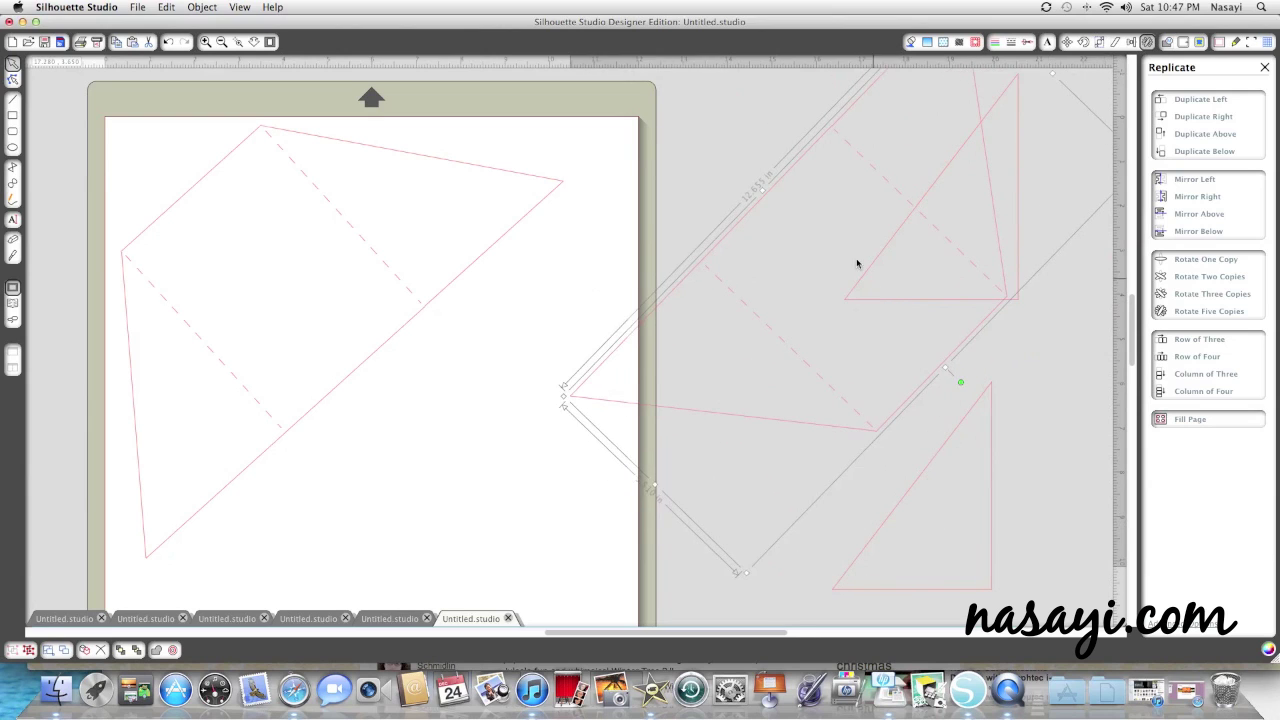
{"action": "left_click_drag", "start_coordinate": [760, 200], "coordinate": [374, 393]}
Delete the trial copy and move the upper triangle down and left.
{"action": "scroll", "coordinate": [630, 348], "scroll_direction": "down", "scroll_amount": 3}
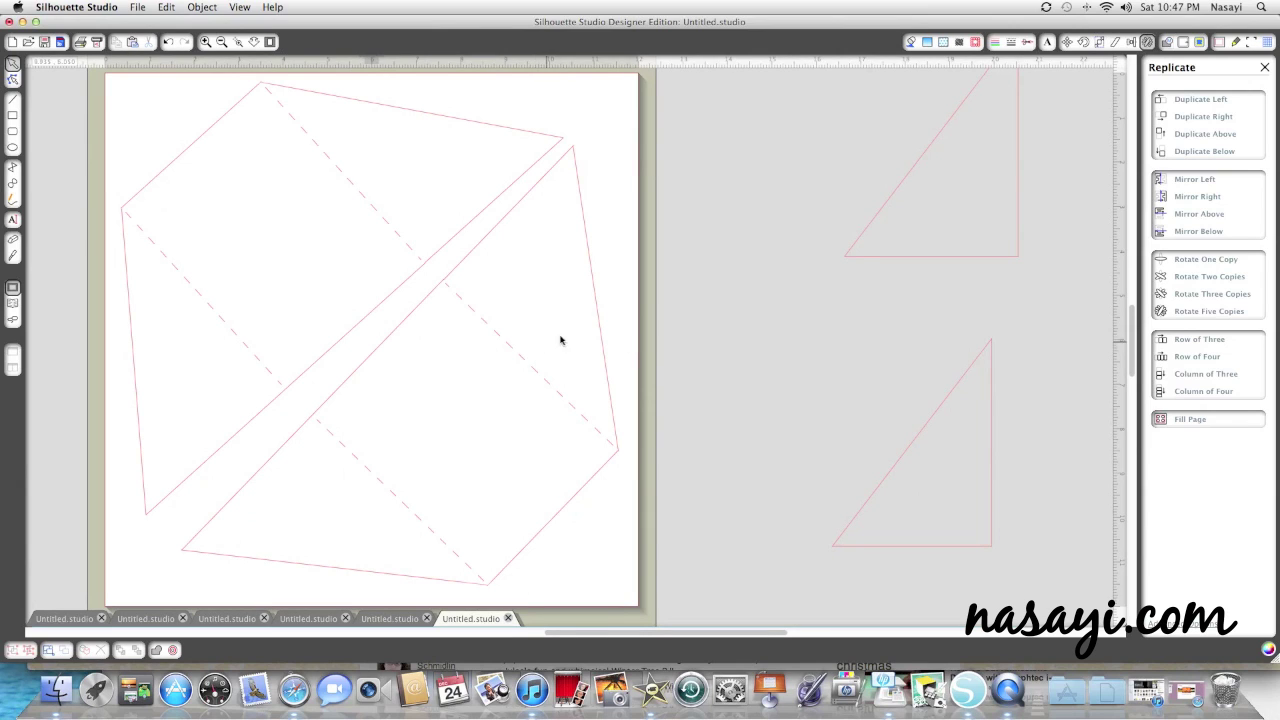
{"action": "left_click_drag", "start_coordinate": [597, 320], "coordinate": [823, 243]}
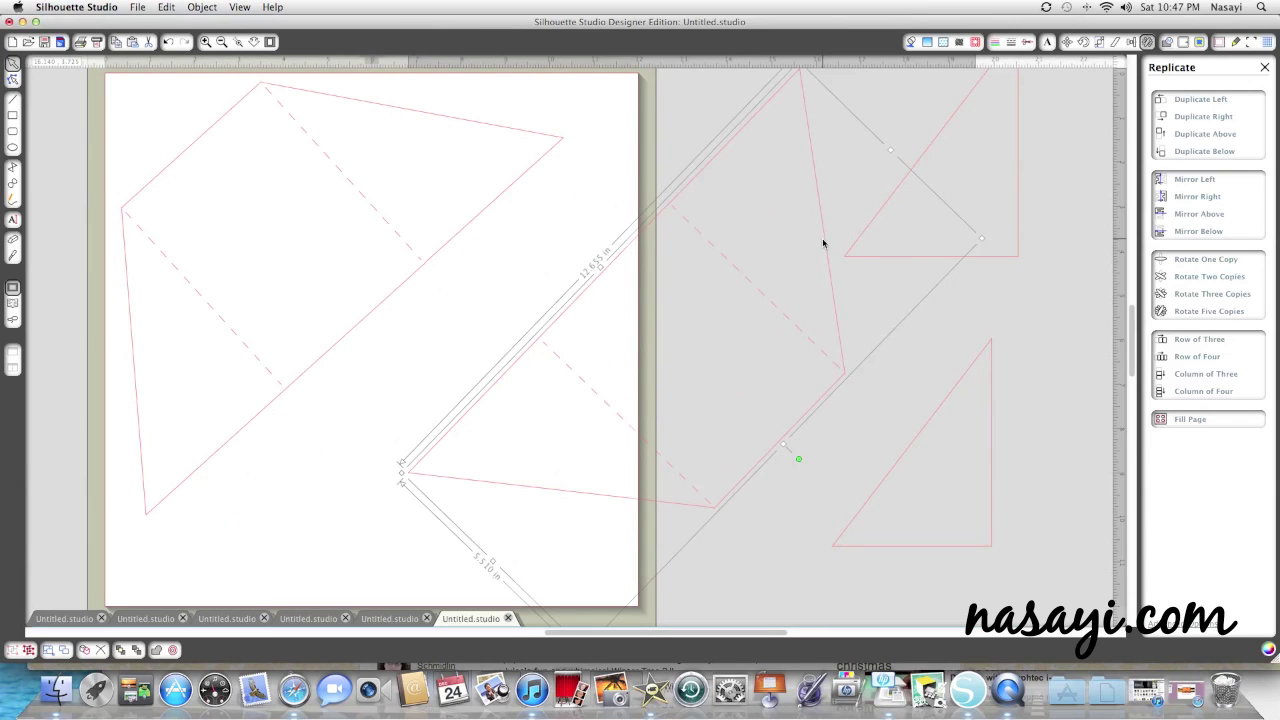
{"action": "key", "text": "Delete"}
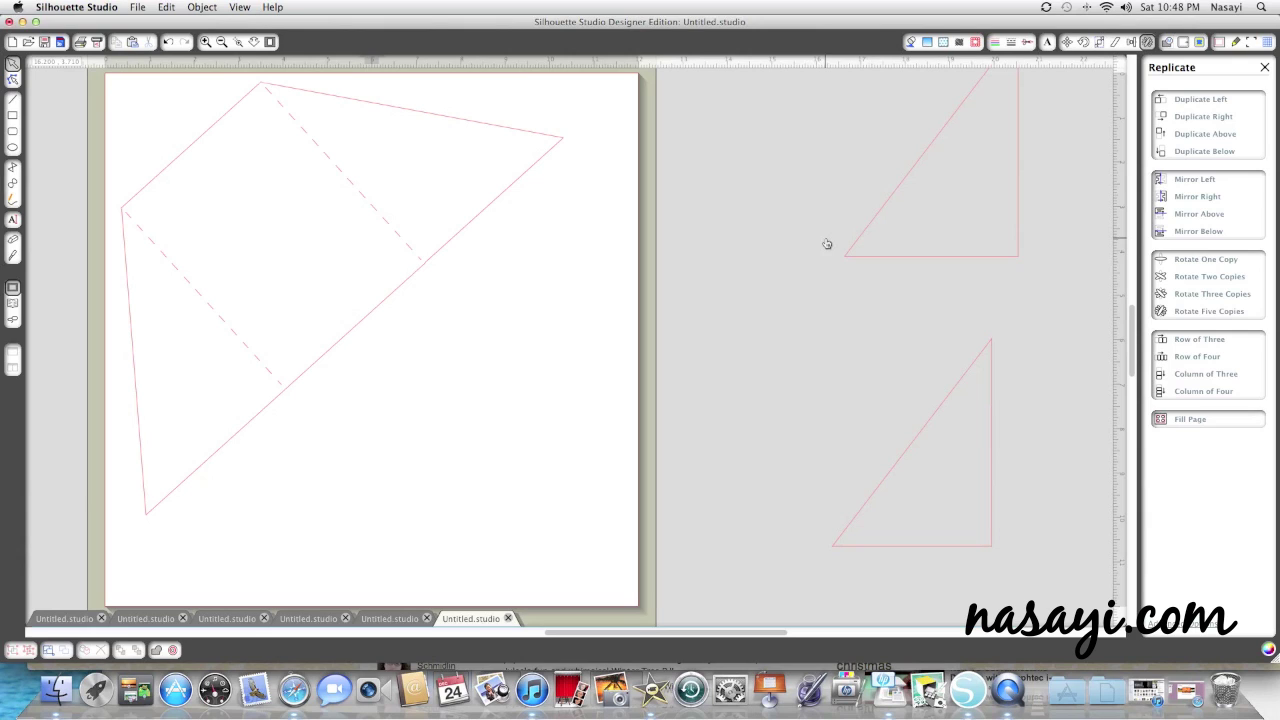
{"action": "left_click_drag", "start_coordinate": [871, 194], "coordinate": [737, 251]}
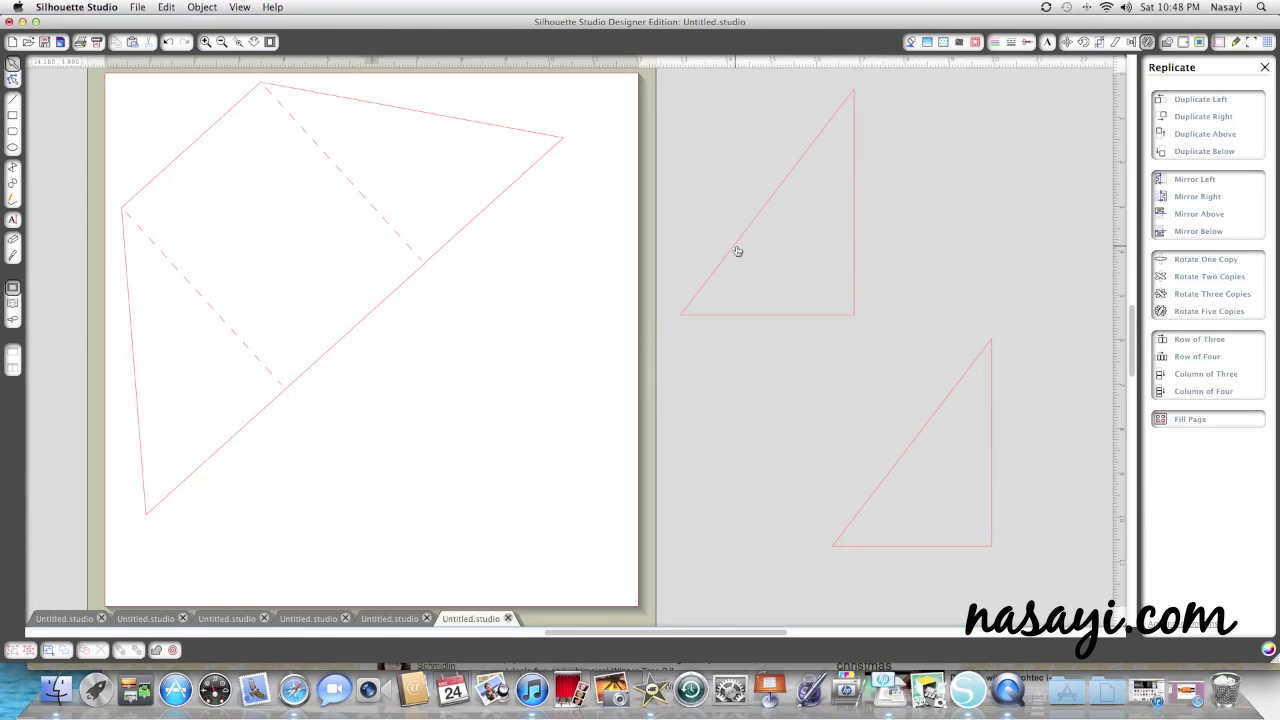
Reposition the lower triangle directly below the upper one, undoing a stray duplicate.
{"action": "left_click", "coordinate": [737, 246]}
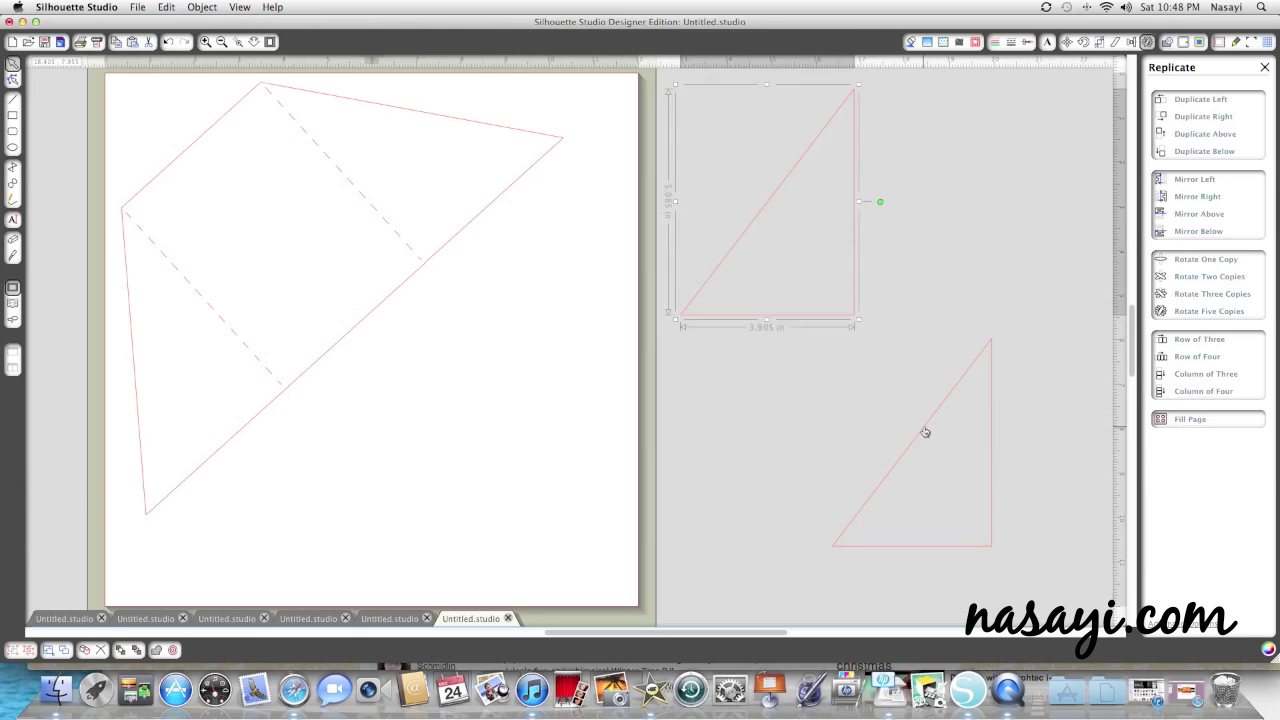
{"action": "left_click_drag", "start_coordinate": [925, 432], "coordinate": [781, 193]}
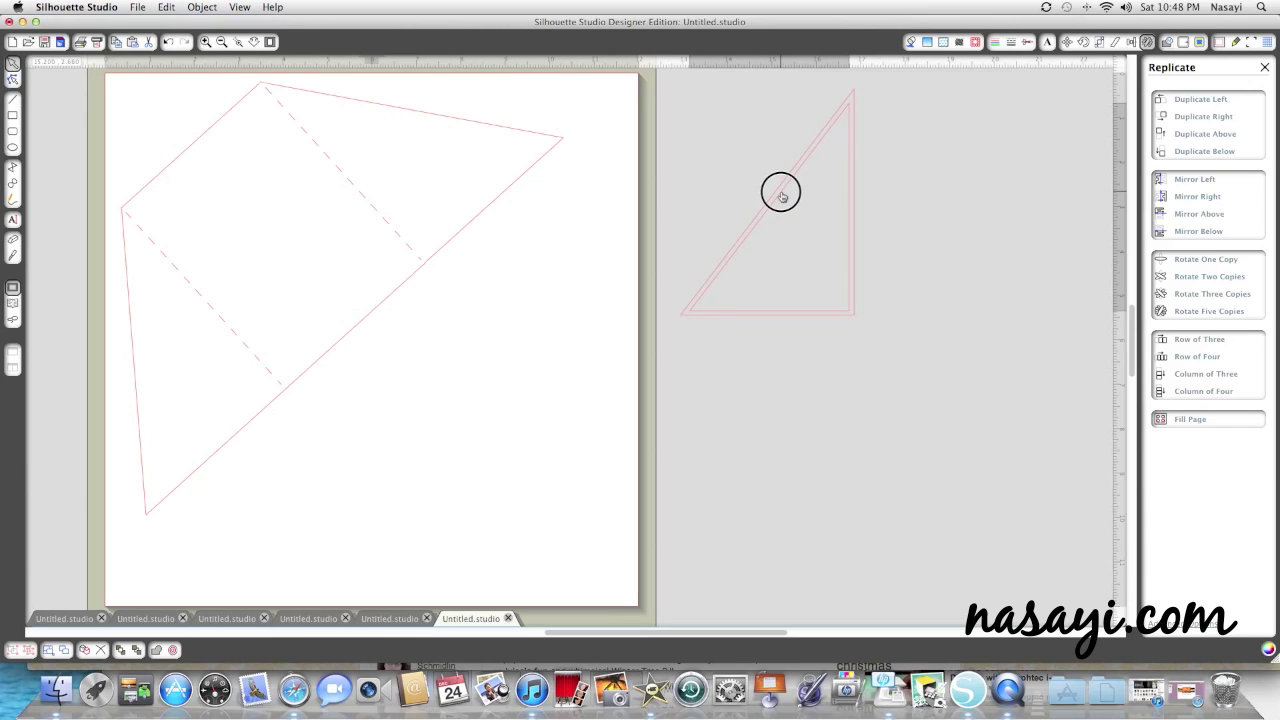
{"action": "left_click_drag", "start_coordinate": [781, 195], "coordinate": [762, 430]}
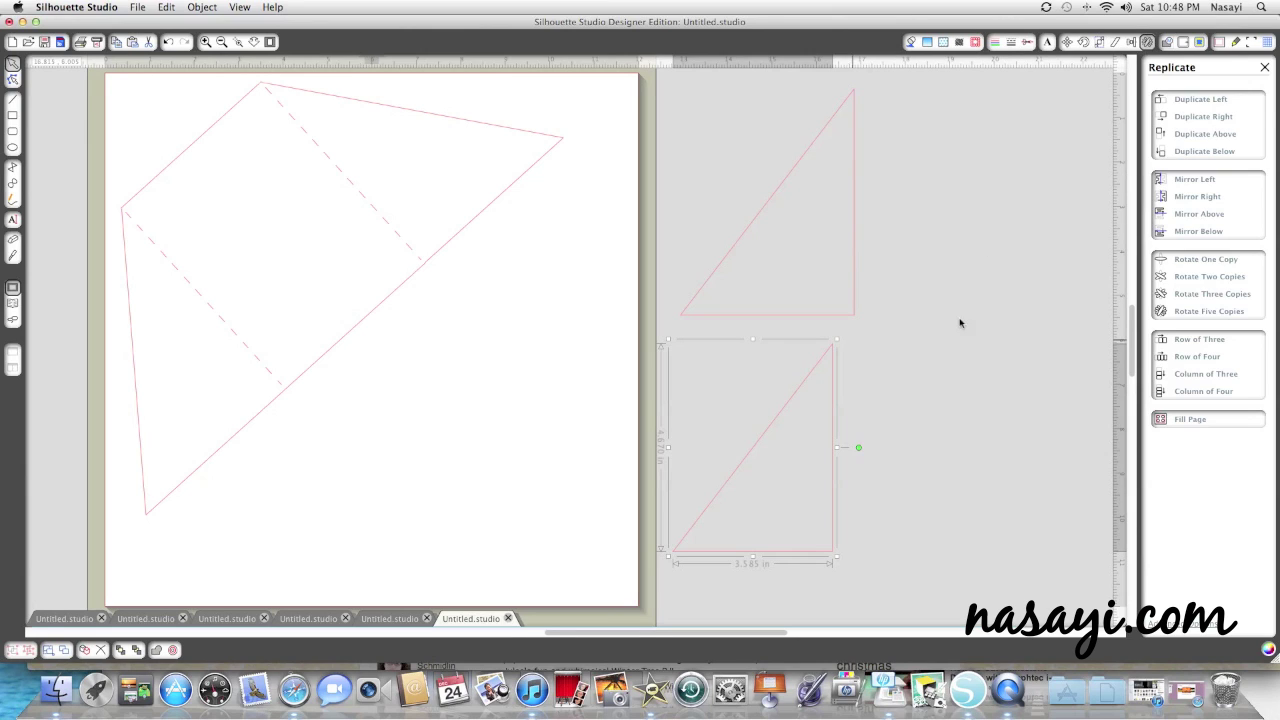
{"action": "left_click", "coordinate": [1221, 117]}
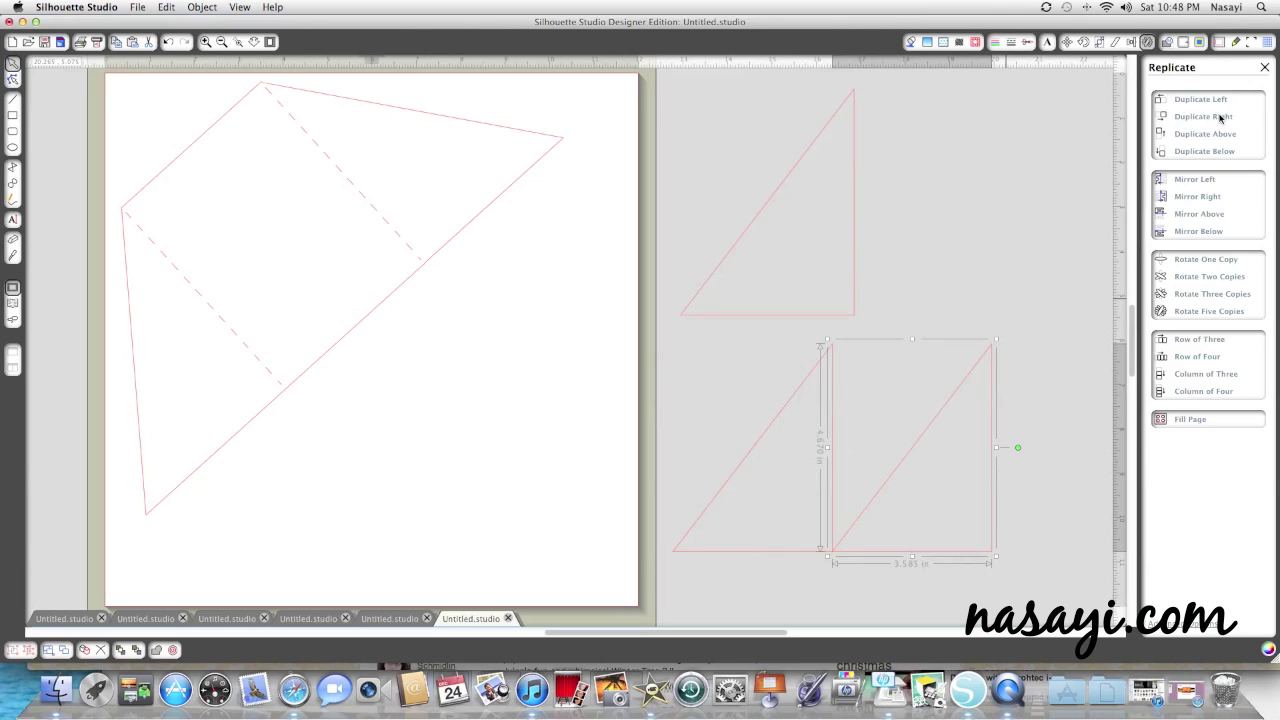
{"action": "key", "text": "super+z"}
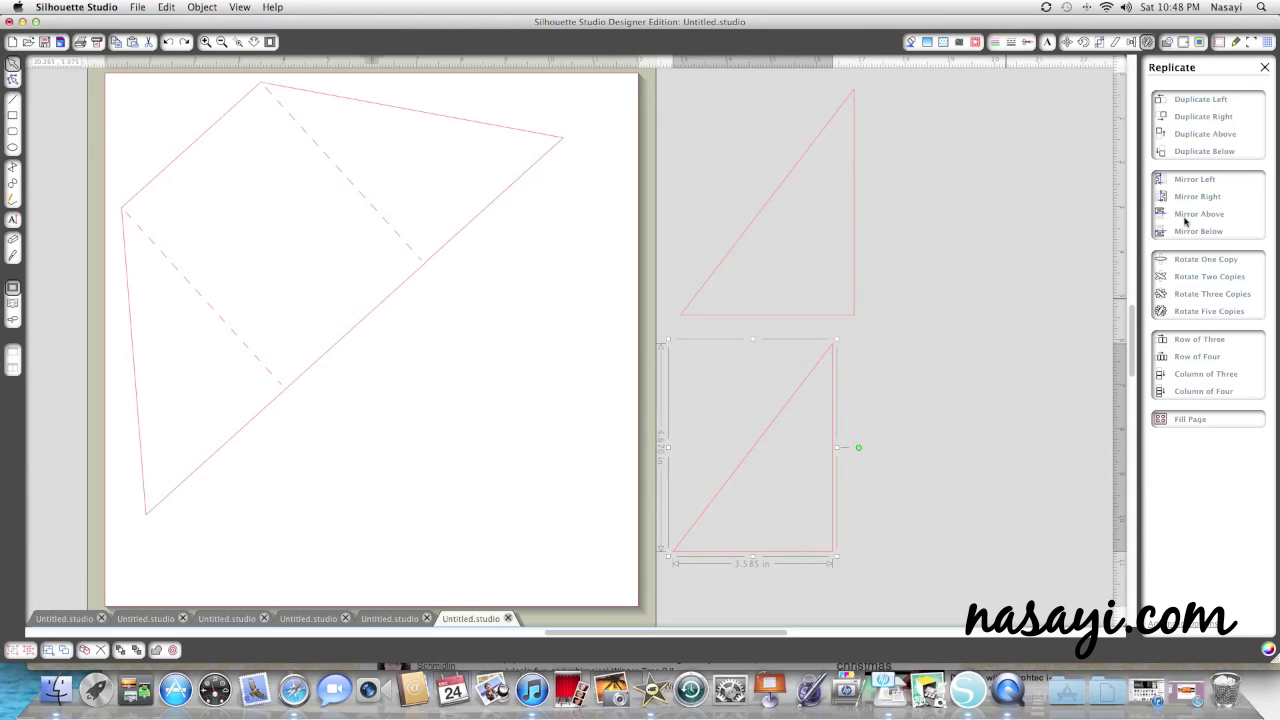
Mirror both the lower and upper triangles, leaving a small gap between each pair.
{"action": "left_click", "coordinate": [1188, 196]}
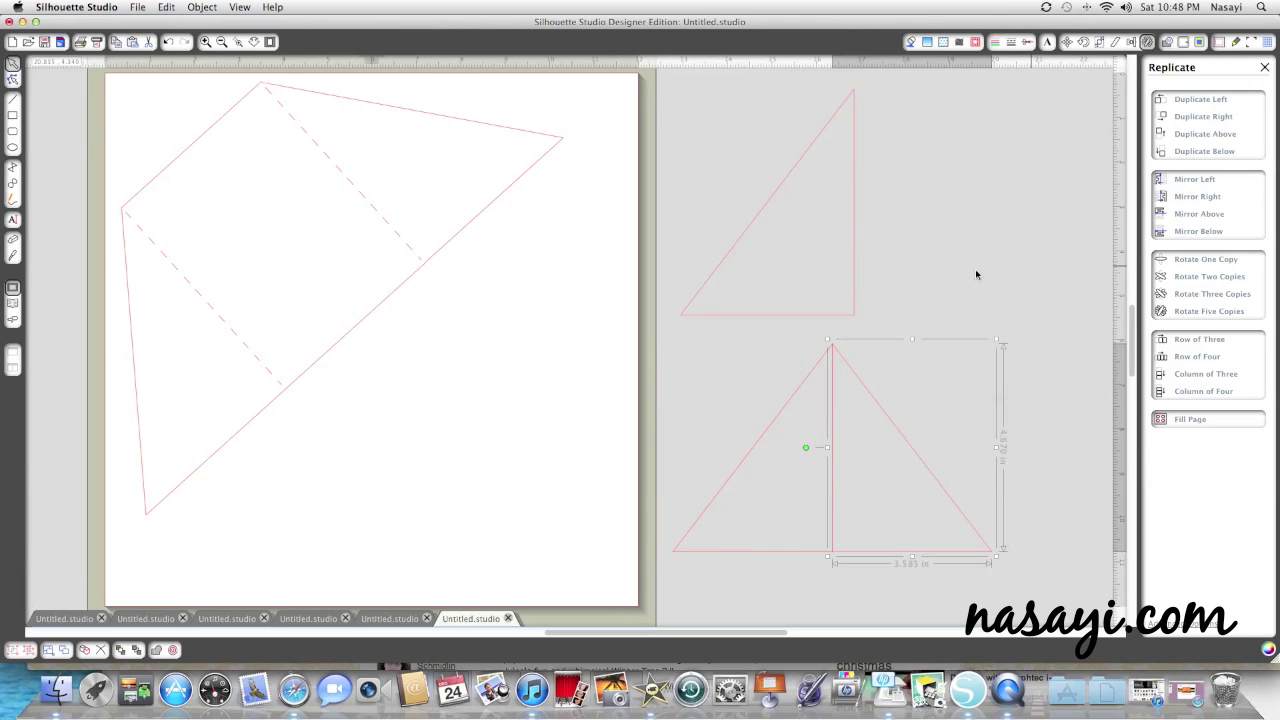
{"action": "left_click", "coordinate": [870, 401]}
{"action": "left_click", "coordinate": [846, 315]}
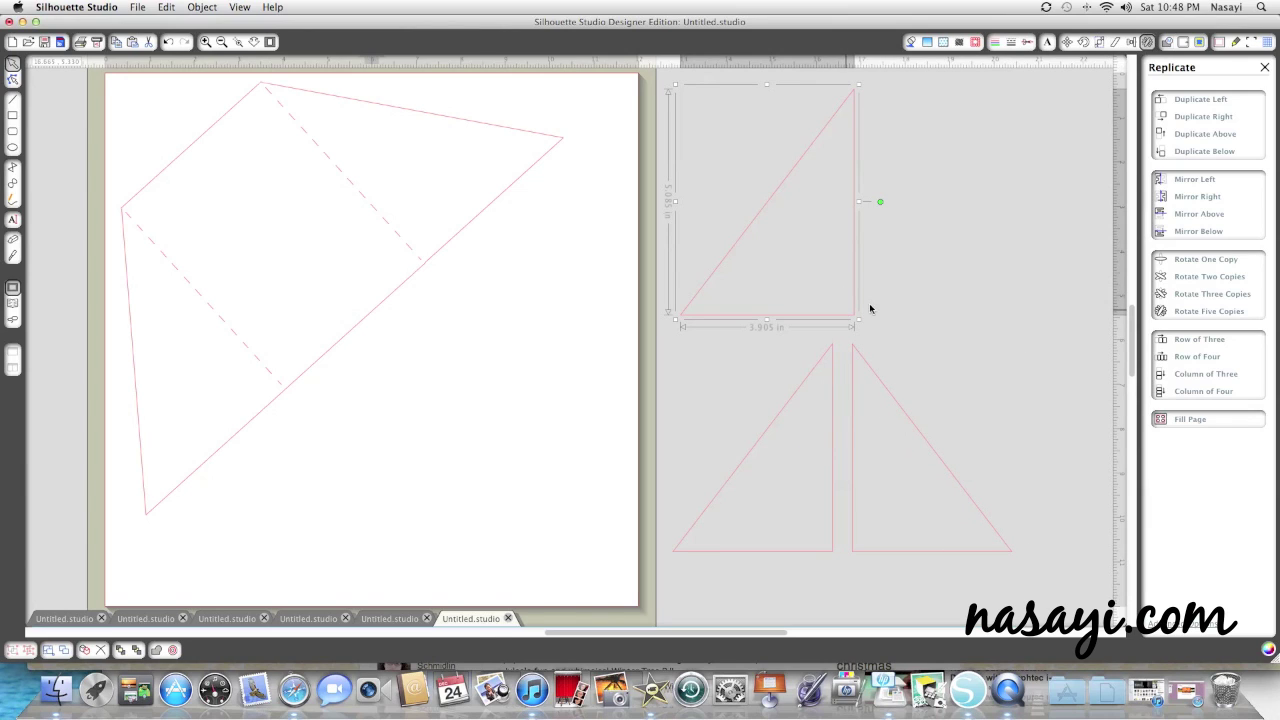
{"action": "left_click", "coordinate": [1188, 197]}
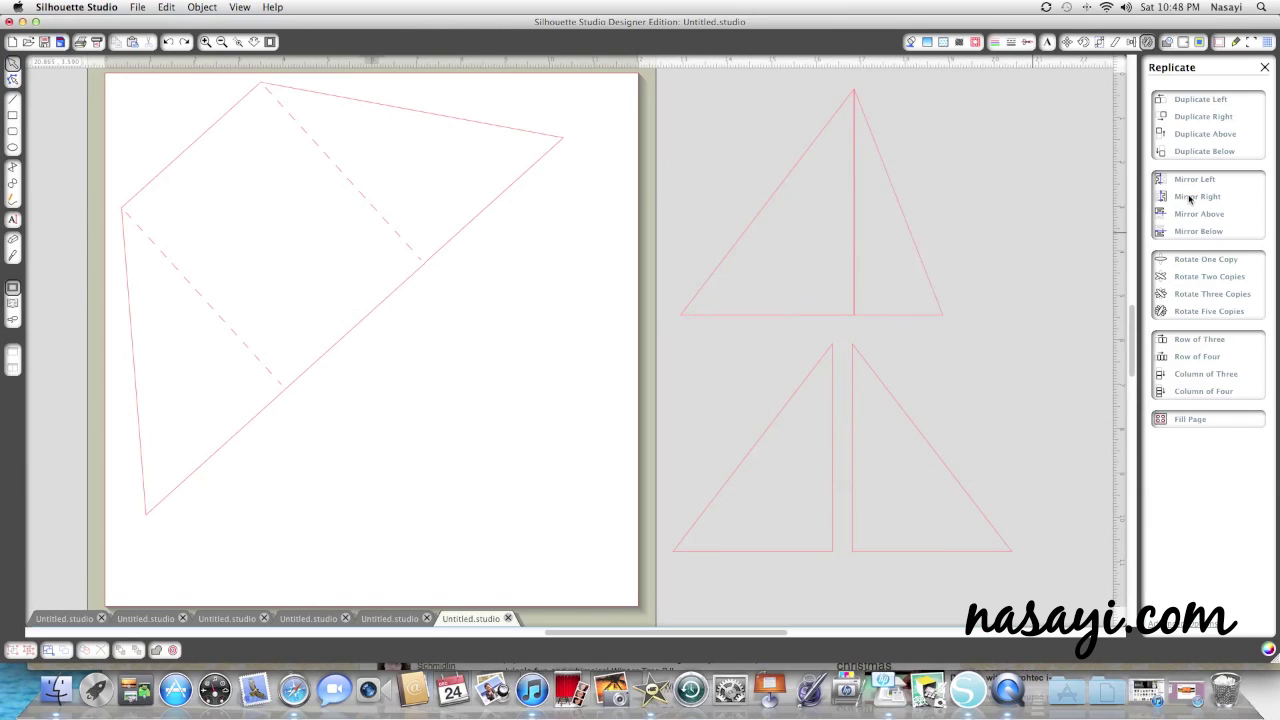
{"action": "left_click", "coordinate": [932, 192]}
{"action": "left_click_drag", "start_coordinate": [932, 192], "coordinate": [962, 194]}
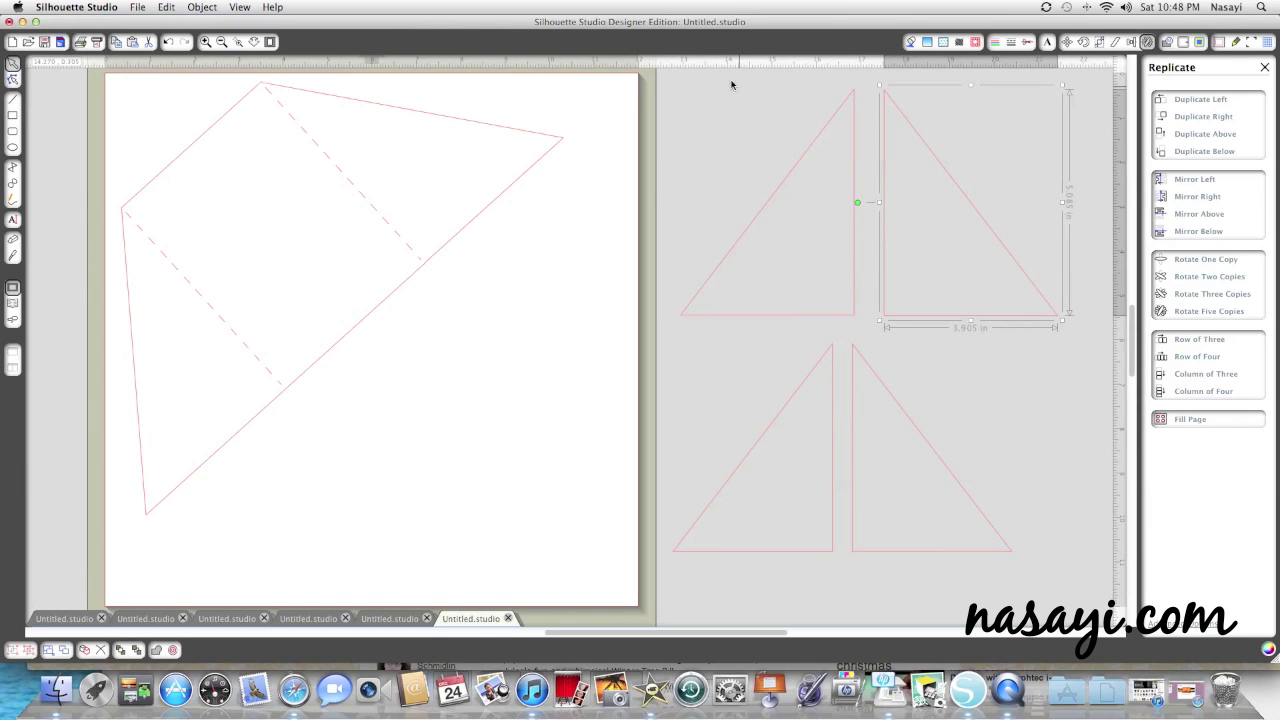
{"action": "left_click", "coordinate": [805, 155]}
{"action": "mouse_move", "coordinate": [805, 155]}
{"action": "left_mouse_down"}
{"action": "mouse_move", "coordinate": [523, 231]}
{"action": "mouse_move", "coordinate": [760, 149]}
{"action": "mouse_move", "coordinate": [801, 157]}
{"action": "left_mouse_up"}
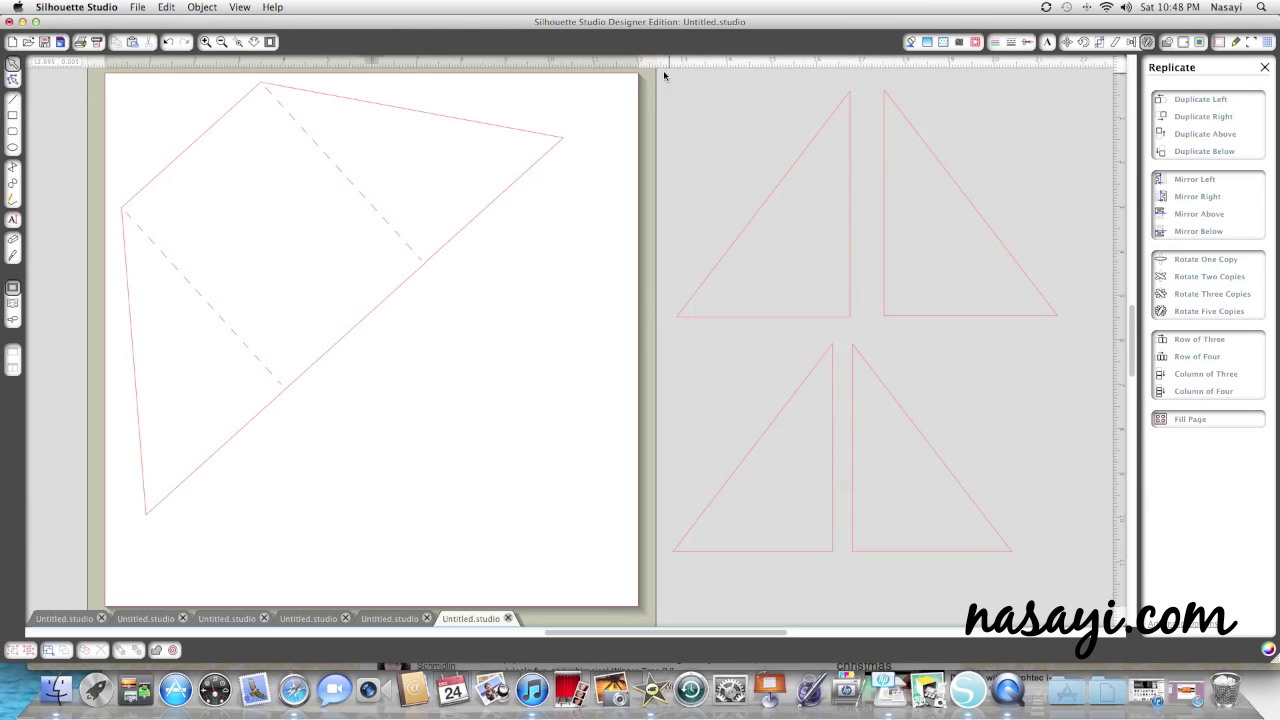
Select all four triangles and group them together.
{"action": "left_click_drag", "start_coordinate": [663, 75], "coordinate": [1084, 580]}
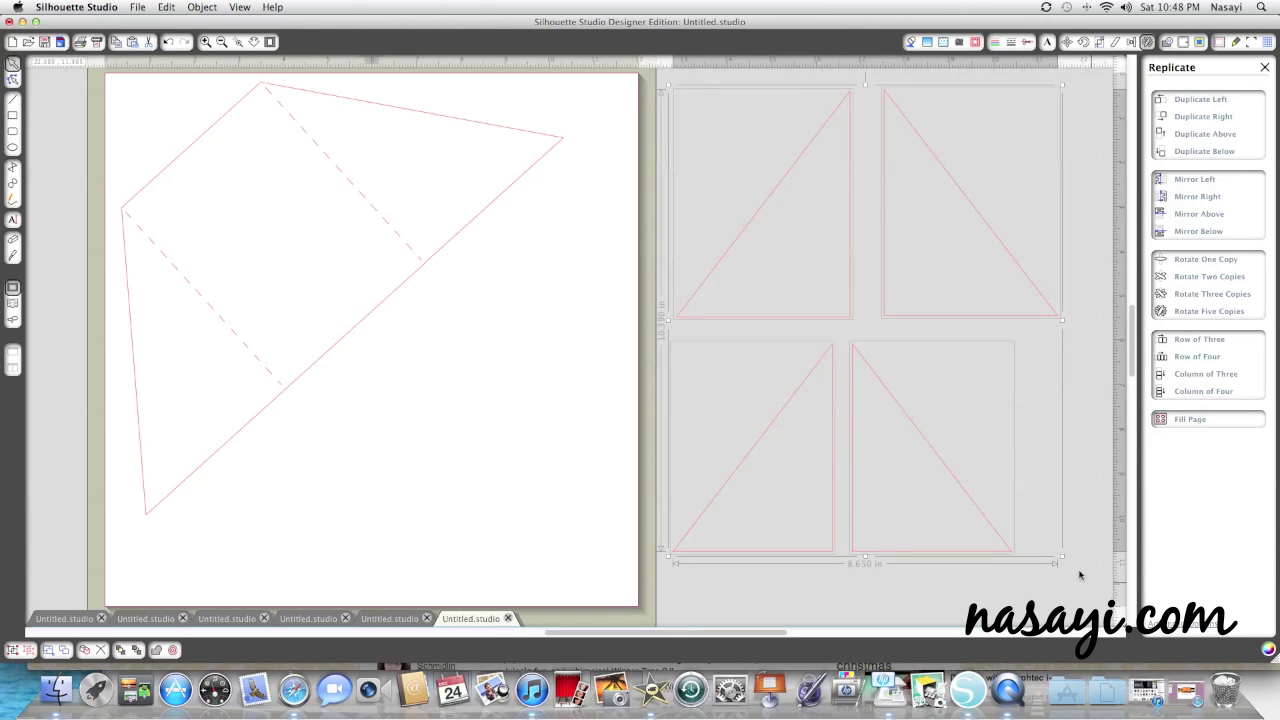
{"action": "right_click", "coordinate": [950, 457]}
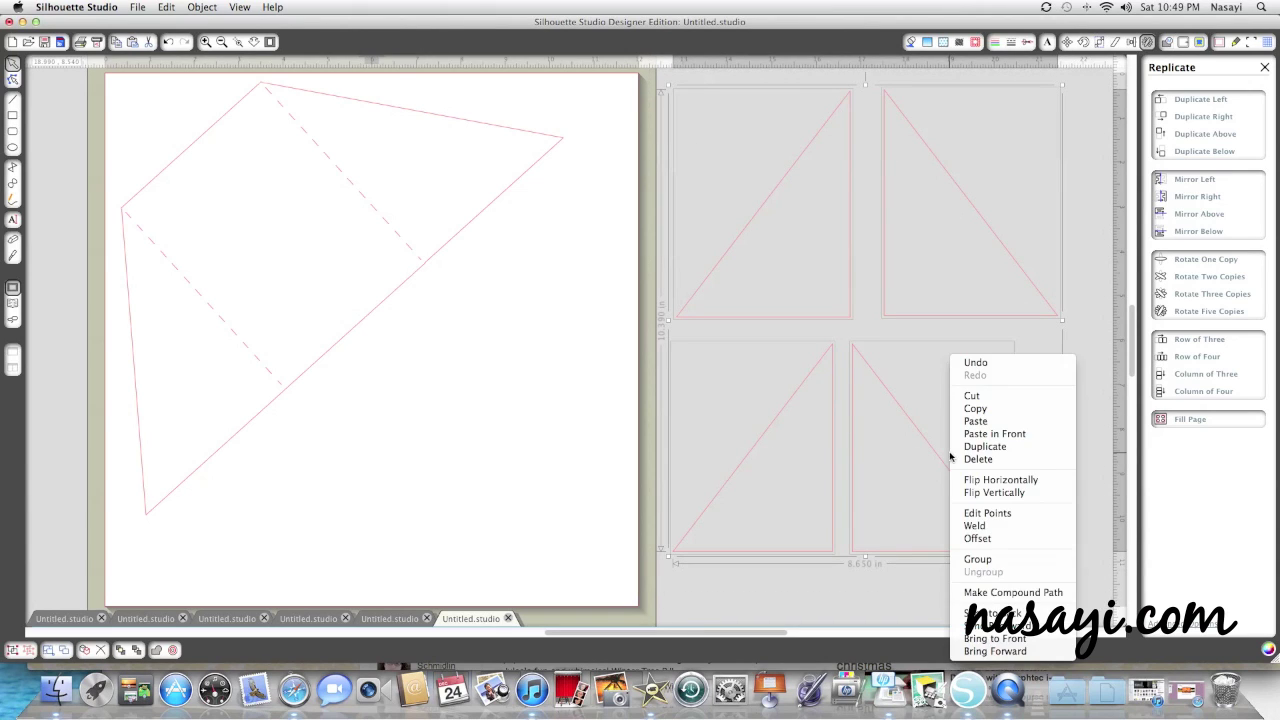
{"action": "left_click", "coordinate": [982, 558]}
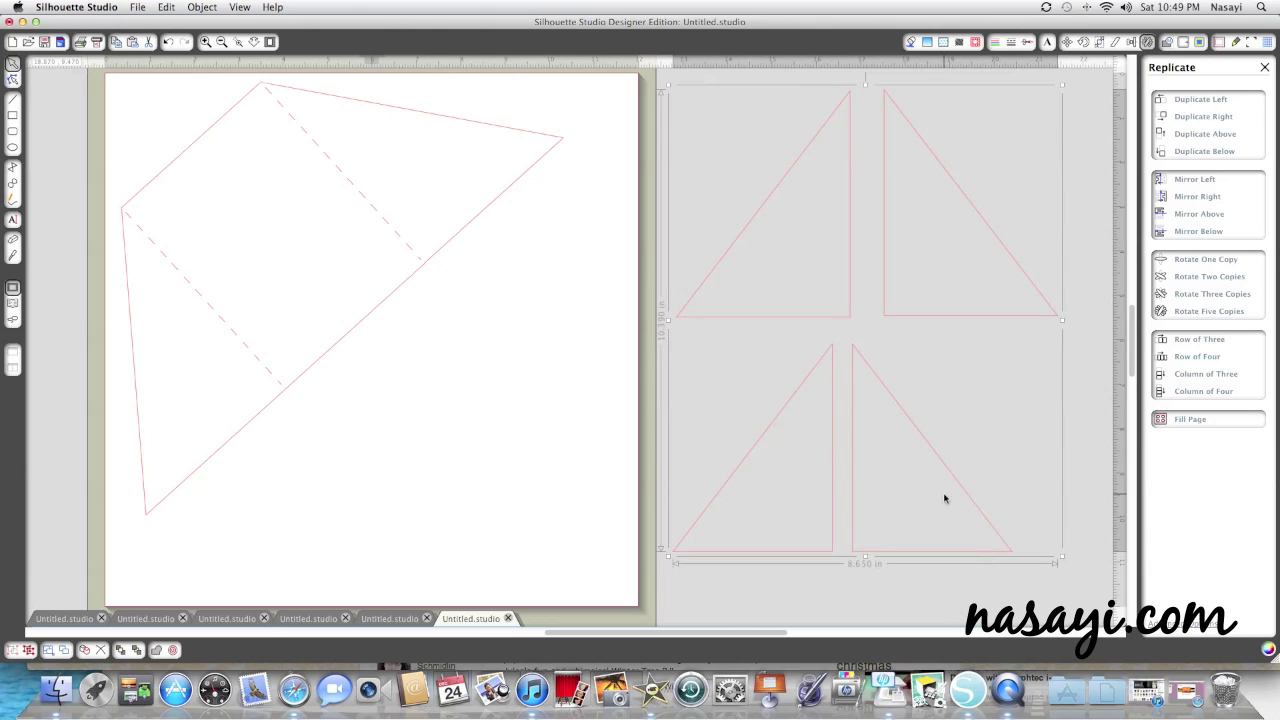
{"action": "mouse_move", "coordinate": [962, 489]}
{"action": "left_mouse_down"}
{"action": "mouse_move", "coordinate": [945, 495]}
{"action": "mouse_move", "coordinate": [957, 486]}
{"action": "left_mouse_up"}
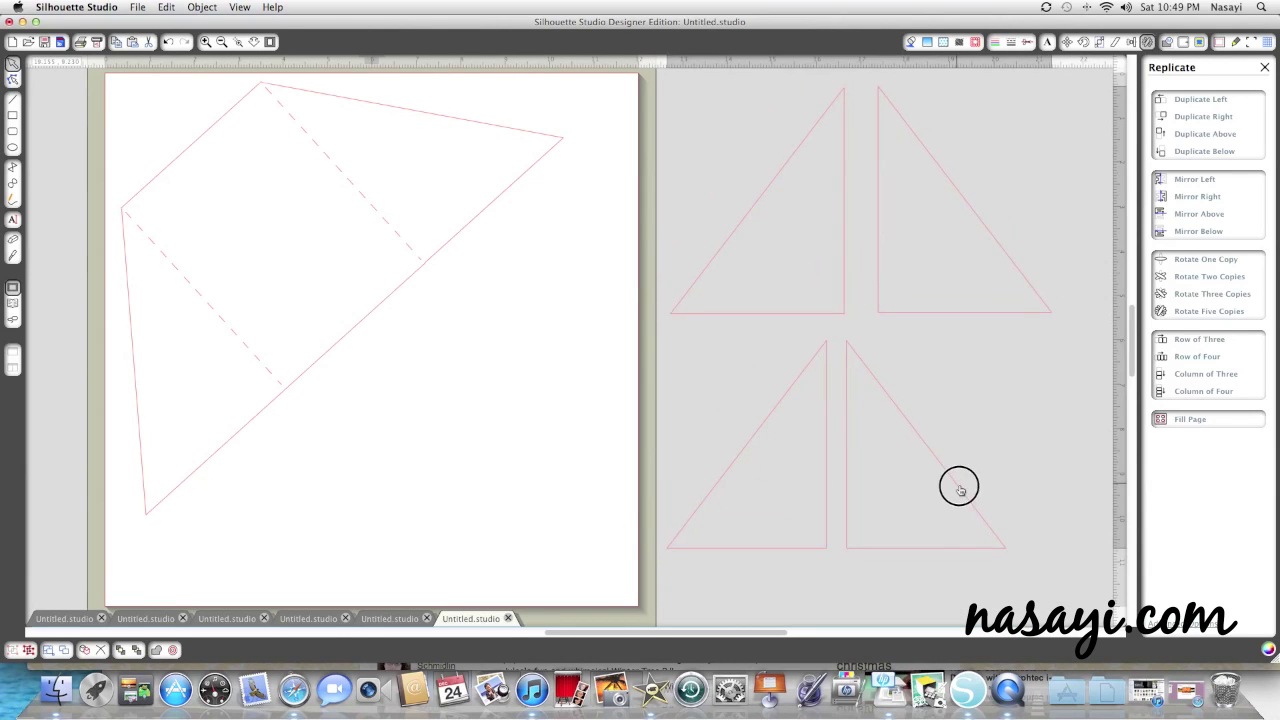
{"action": "left_click", "coordinate": [893, 447]}
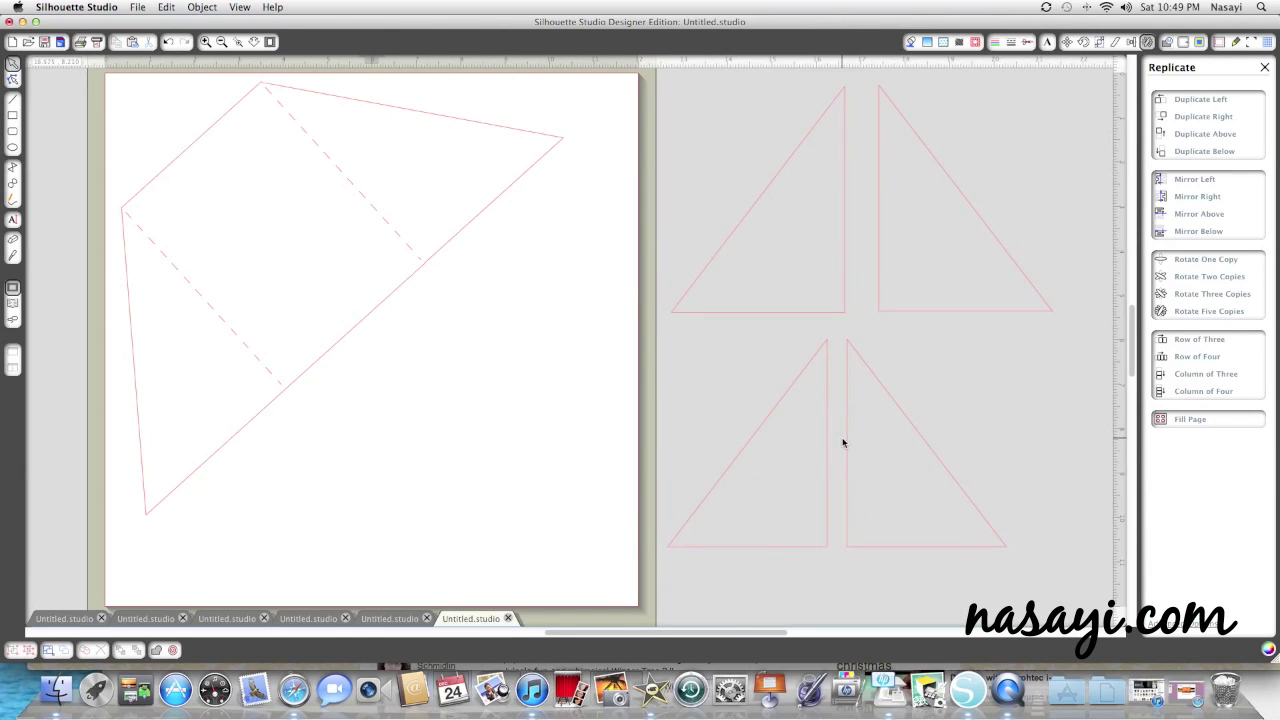
{"action": "right_click", "coordinate": [846, 440]}
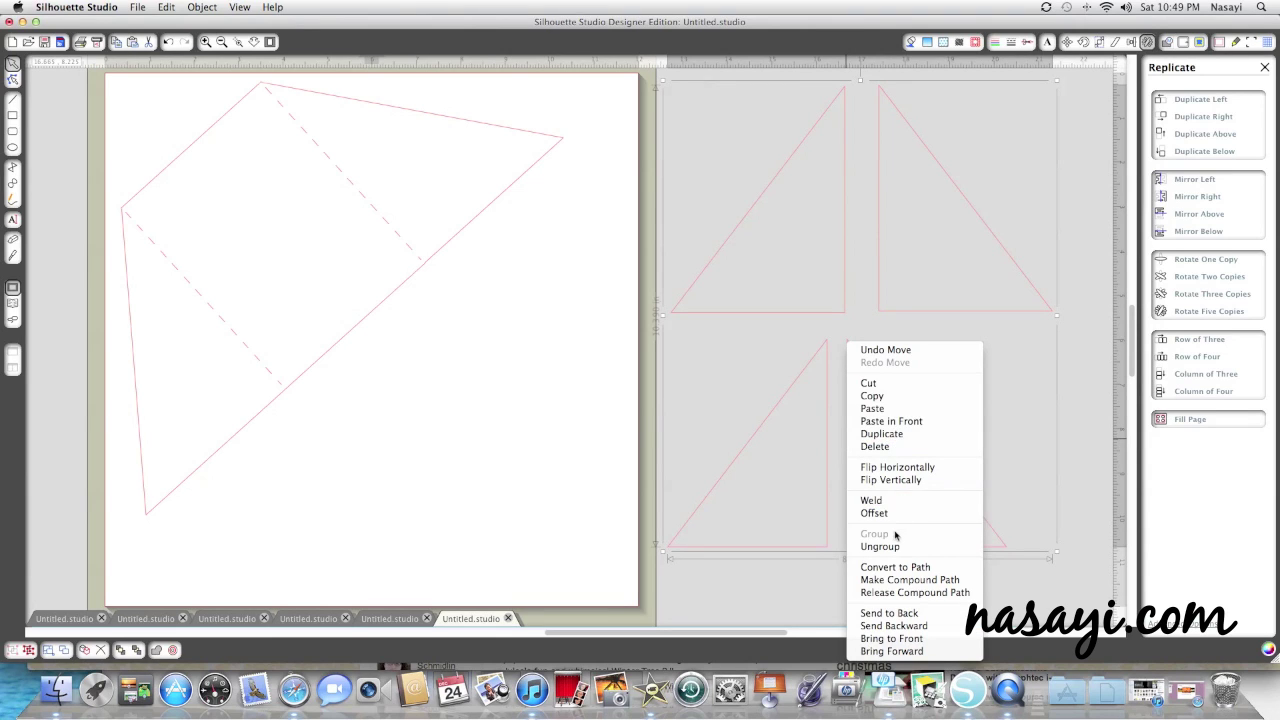
Cut the four grouped triangles and paste them into a new blank document.
{"action": "left_click", "coordinate": [890, 386]}
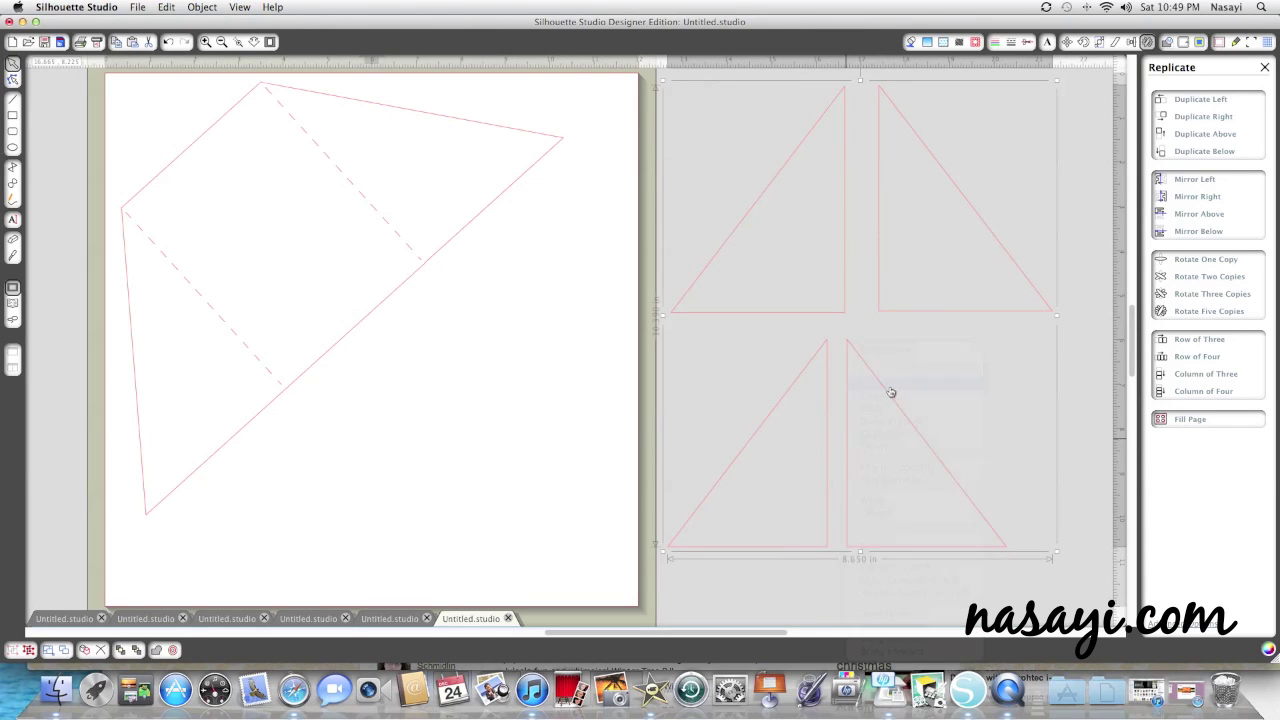
{"action": "left_click", "coordinate": [137, 7]}
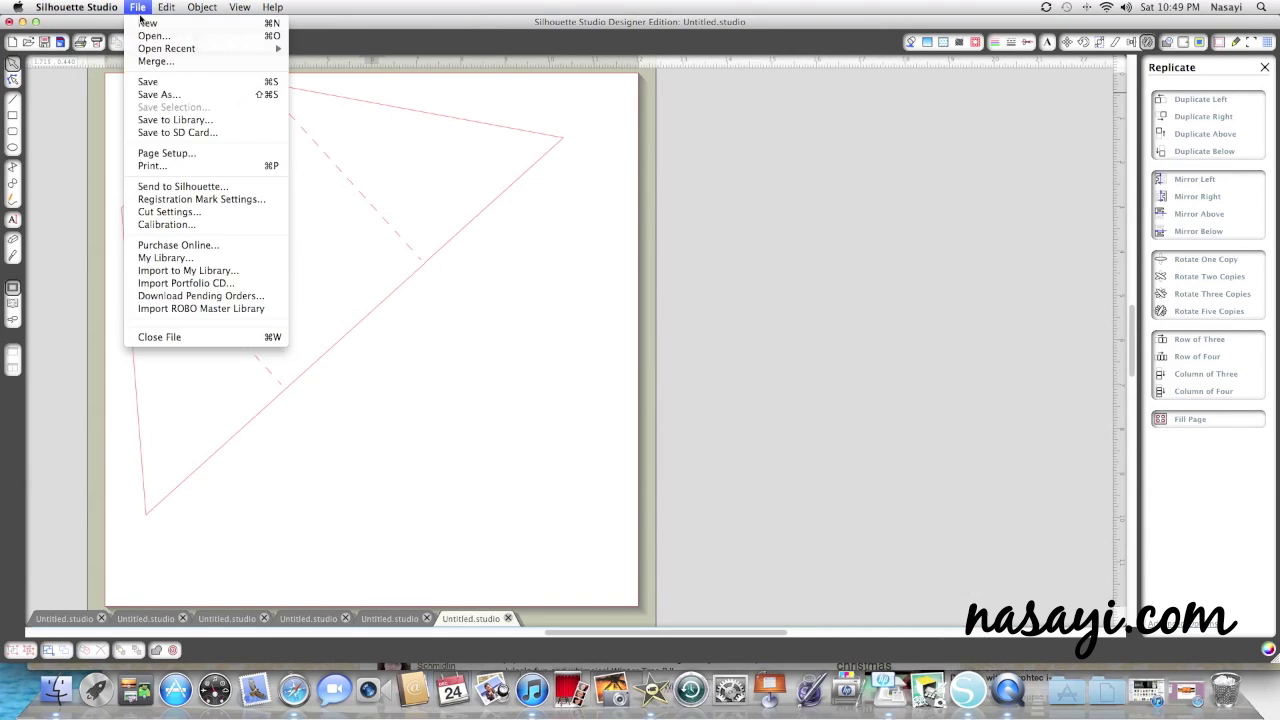
{"action": "left_click", "coordinate": [142, 25]}
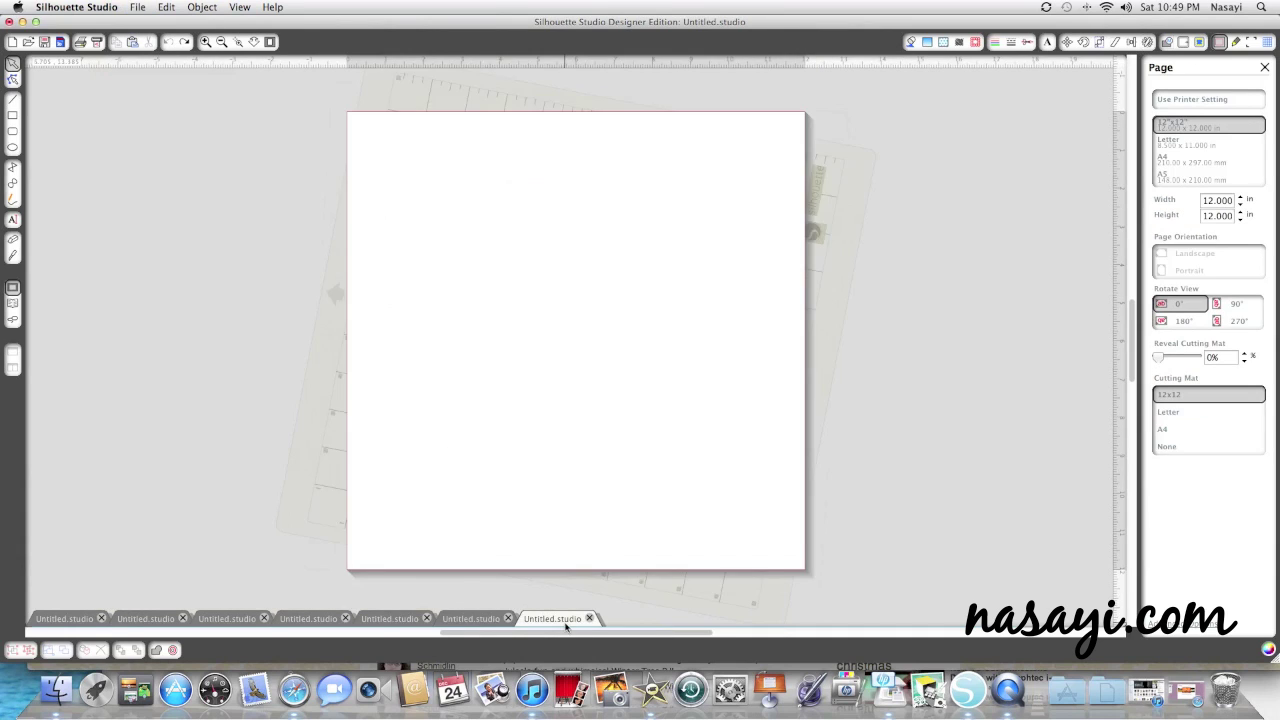
{"action": "right_click", "coordinate": [498, 309]}
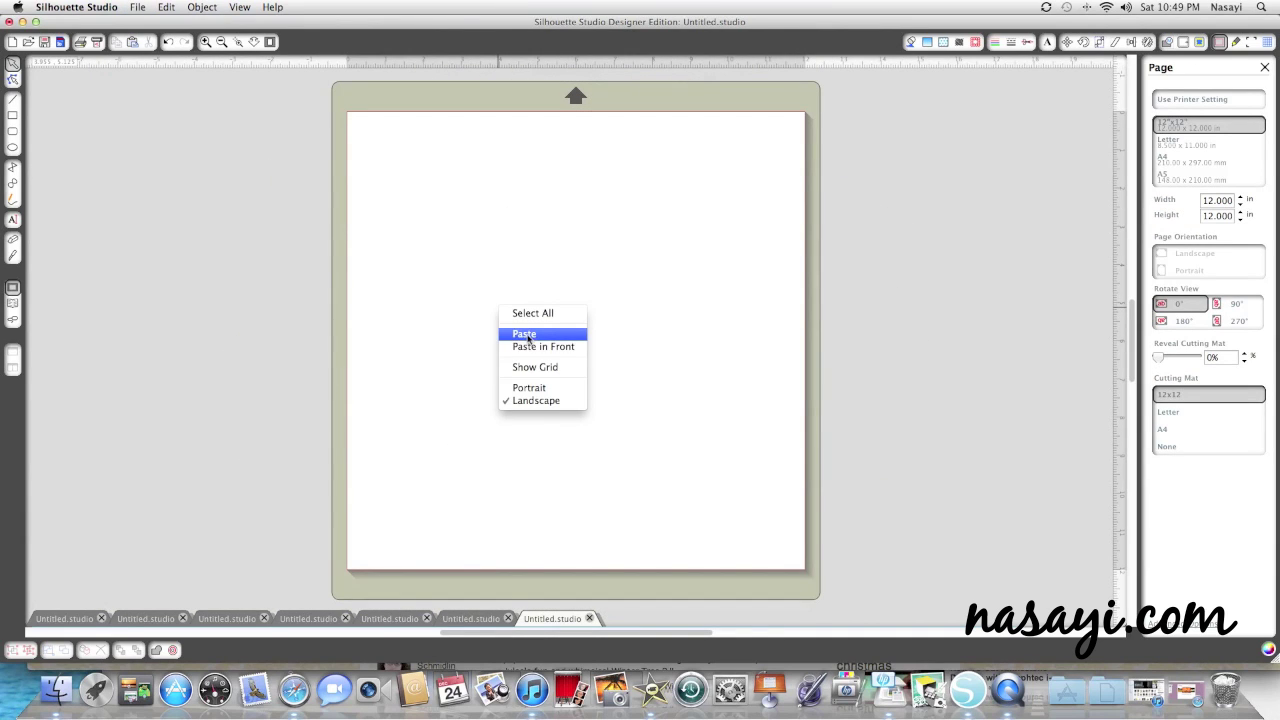
{"action": "left_click", "coordinate": [528, 334]}
Move the 8.650 by 10.390 in triangle group onto the page.
{"action": "right_click", "coordinate": [923, 297]}
{"action": "left_click", "coordinate": [764, 314]}
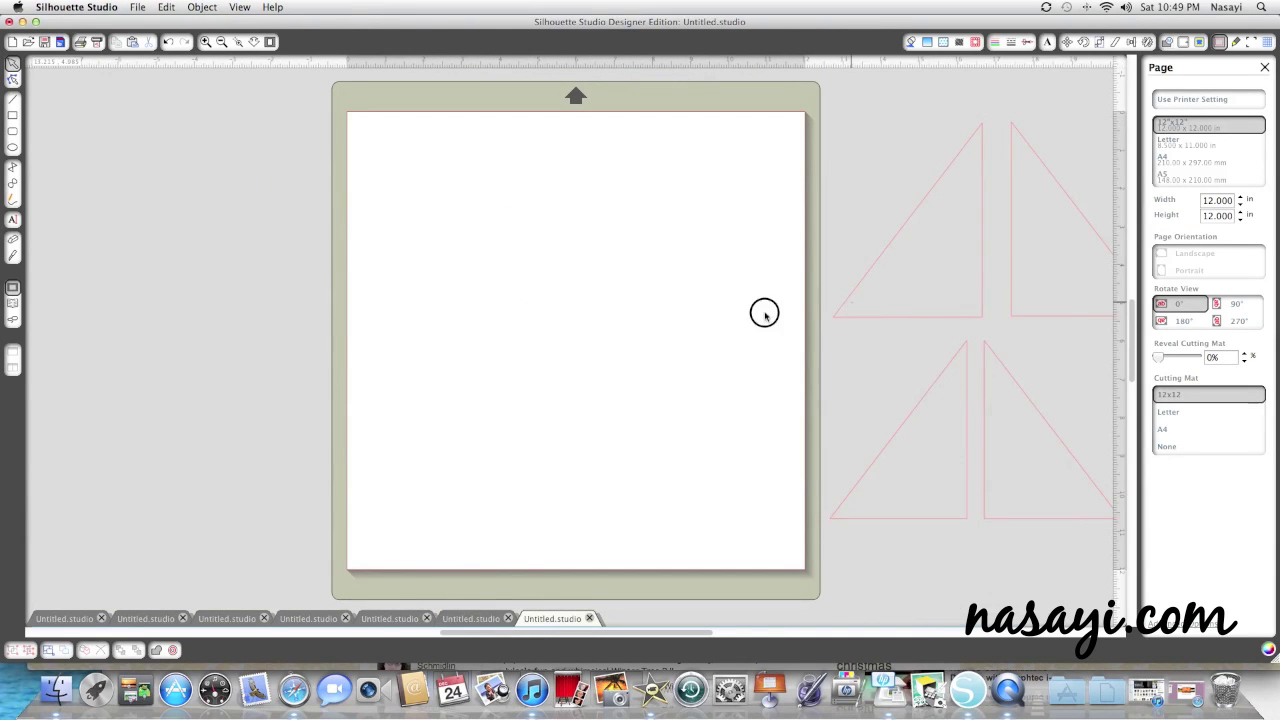
{"action": "left_click_drag", "start_coordinate": [871, 324], "coordinate": [535, 328]}
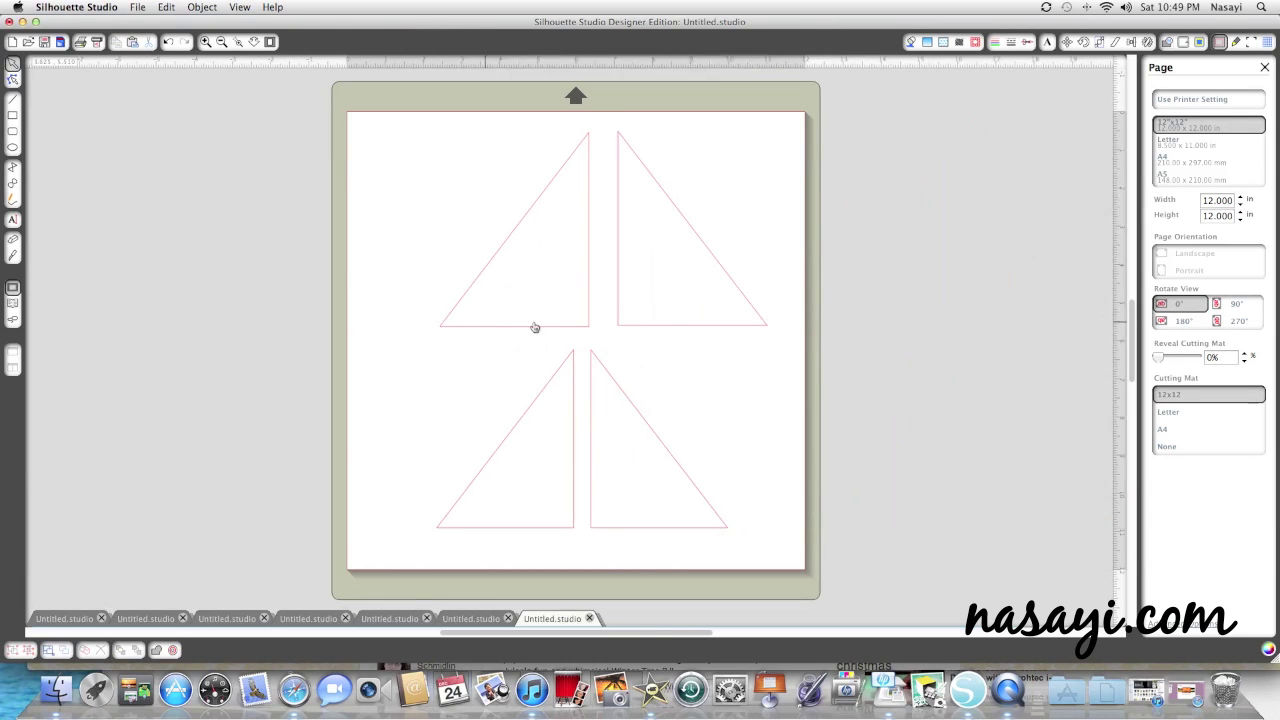
{"action": "right_click", "coordinate": [535, 328]}
Ungroup the triangles and rotate the two lower ones.
{"action": "left_click", "coordinate": [588, 522]}
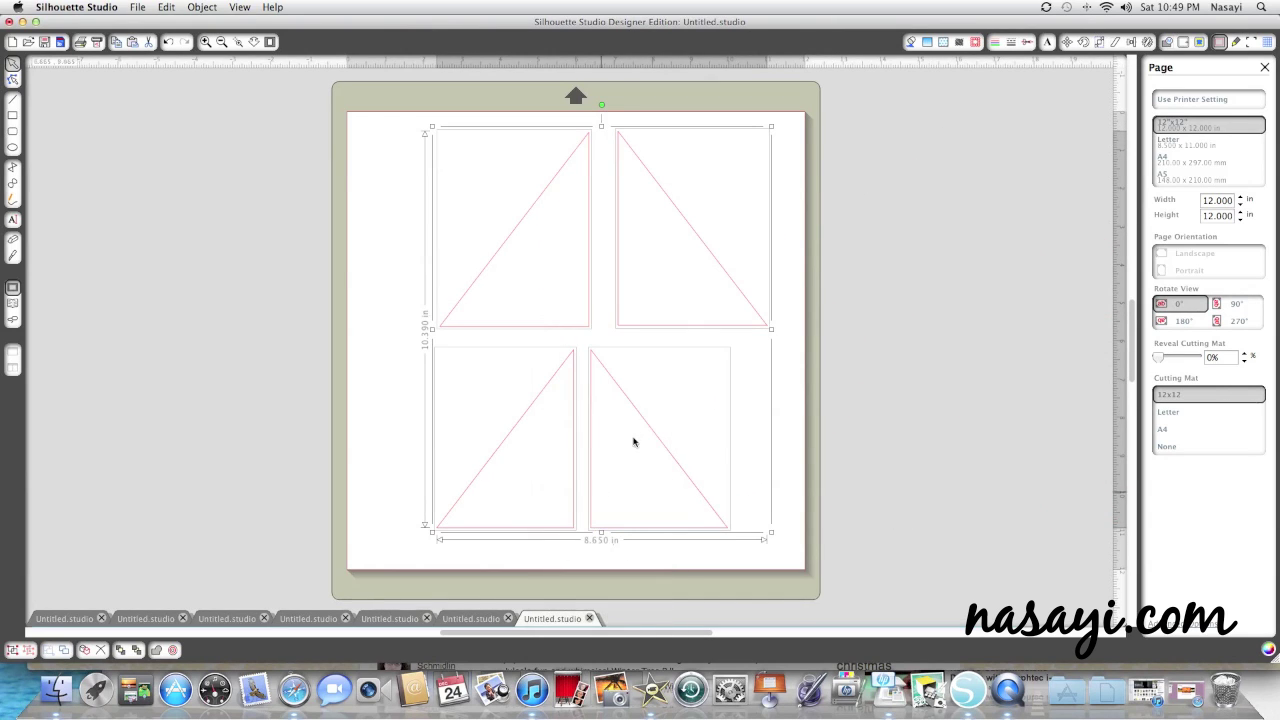
{"action": "left_click", "coordinate": [640, 429]}
{"action": "left_click_drag", "start_coordinate": [656, 434], "coordinate": [678, 441]}
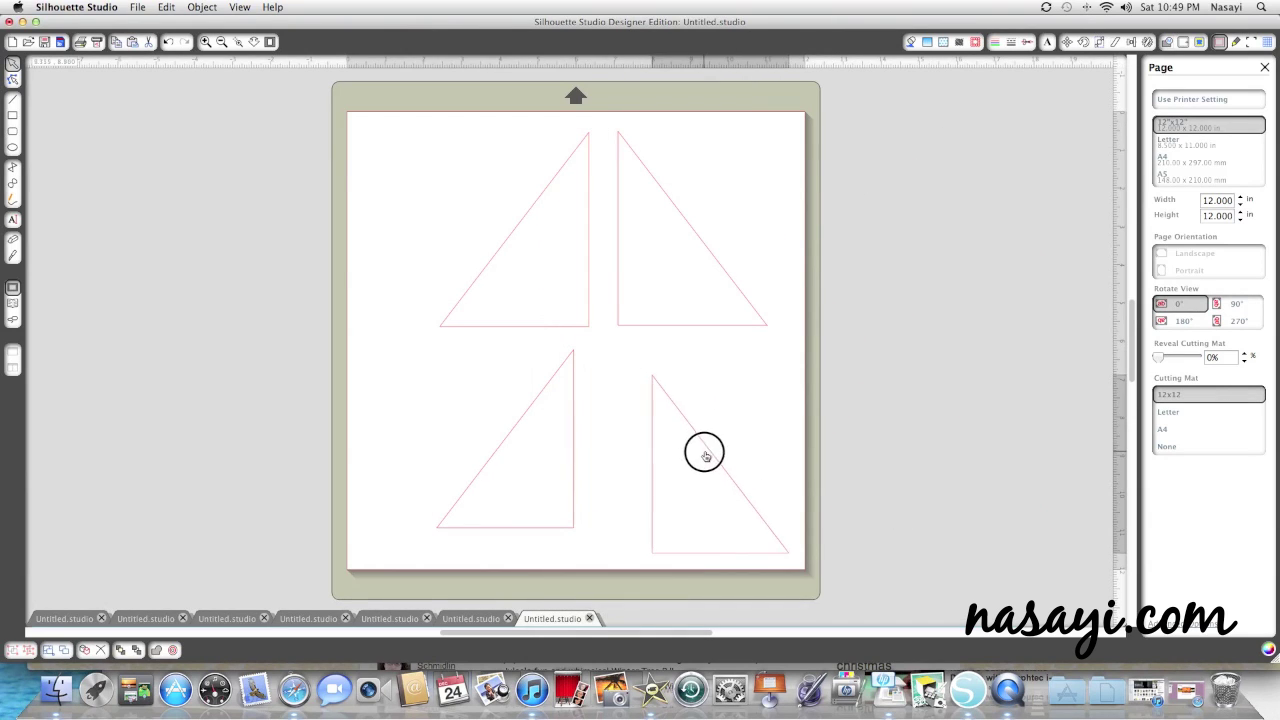
{"action": "left_click_drag", "start_coordinate": [704, 455], "coordinate": [677, 451]}
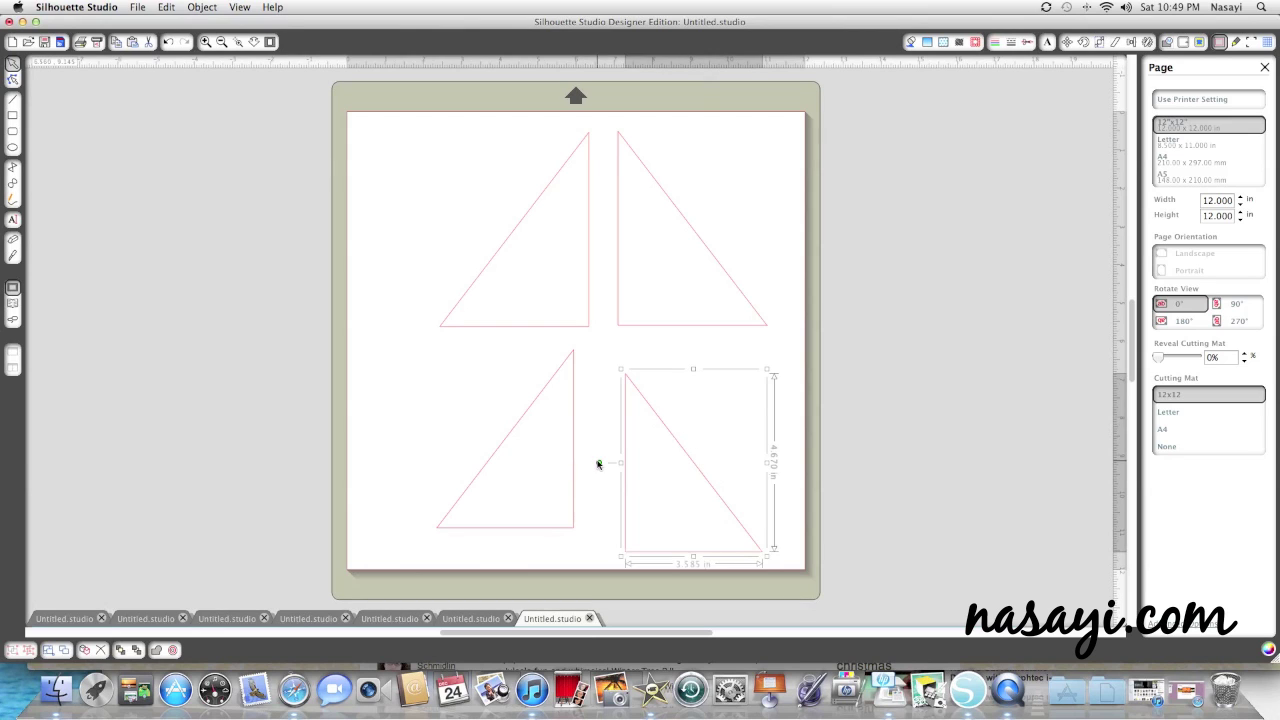
{"action": "left_click_drag", "start_coordinate": [598, 464], "coordinate": [612, 512]}
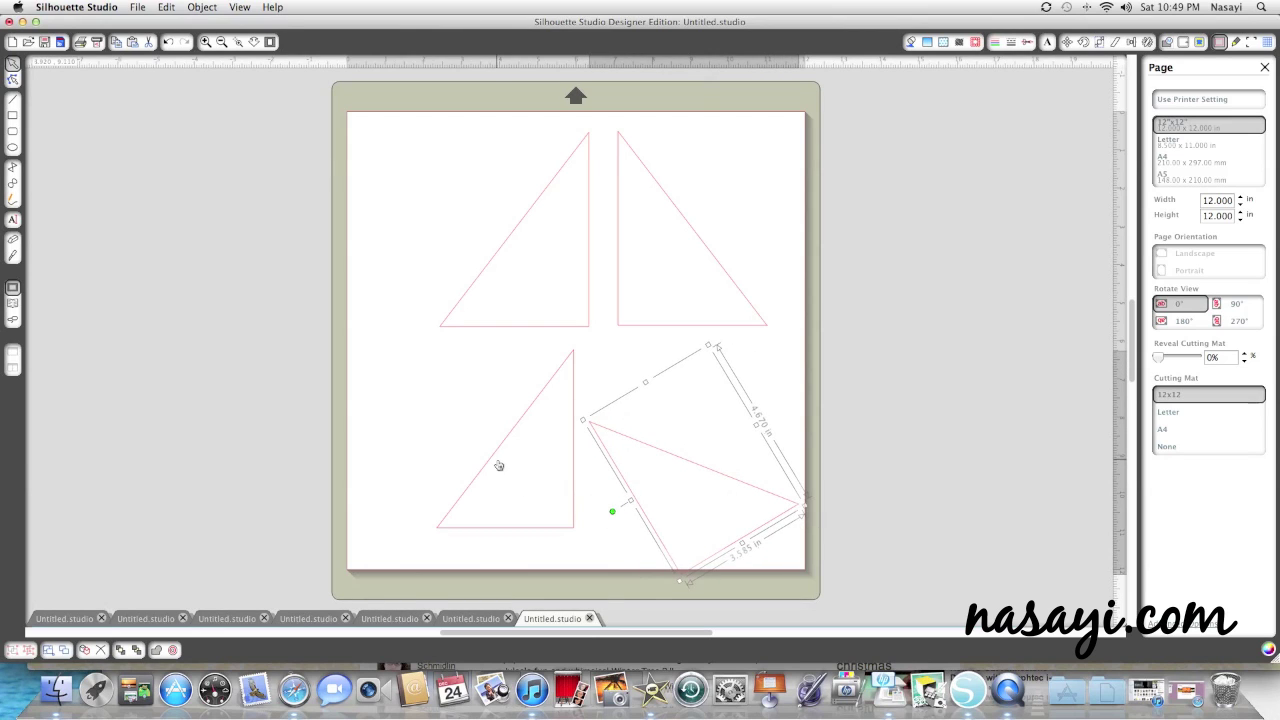
{"action": "left_click", "coordinate": [499, 466]}
{"action": "left_click_drag", "start_coordinate": [599, 439], "coordinate": [693, 374]}
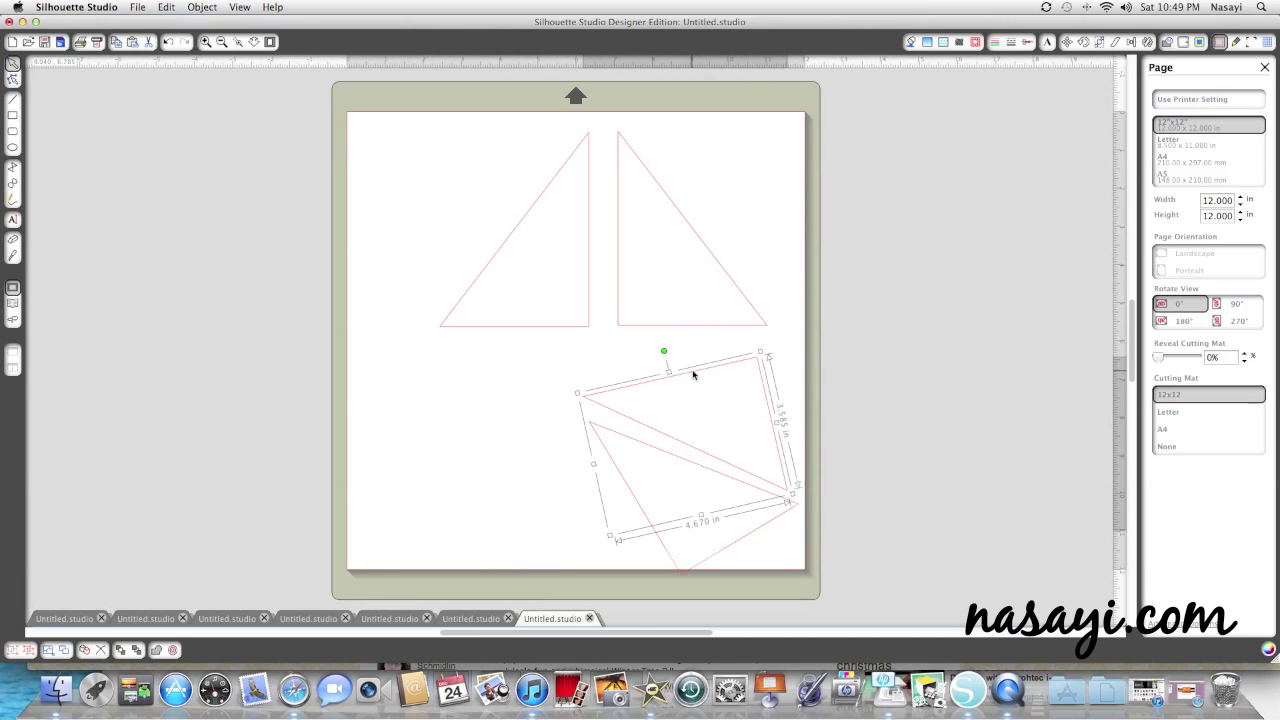
{"action": "left_click", "coordinate": [669, 354]}
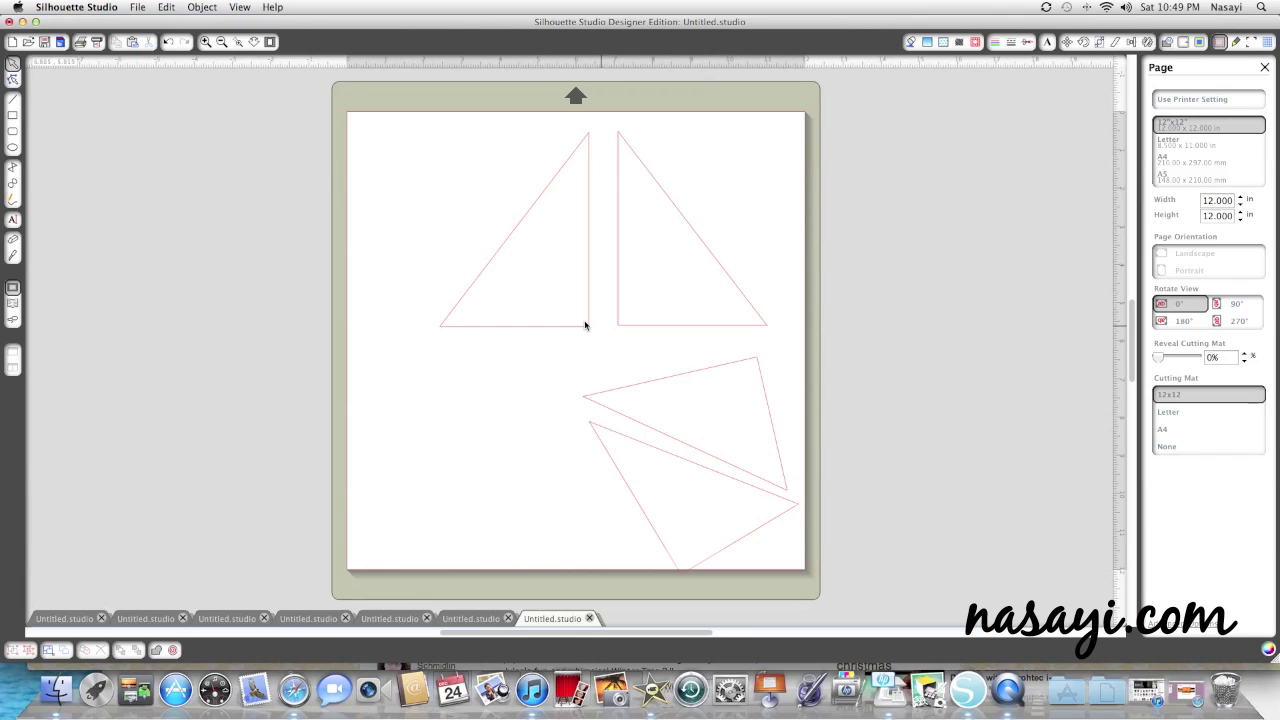
Move the top-left triangle further left and tilt the top-right triangle.
{"action": "left_click_drag", "start_coordinate": [585, 325], "coordinate": [524, 338]}
{"action": "left_click", "coordinate": [625, 326]}
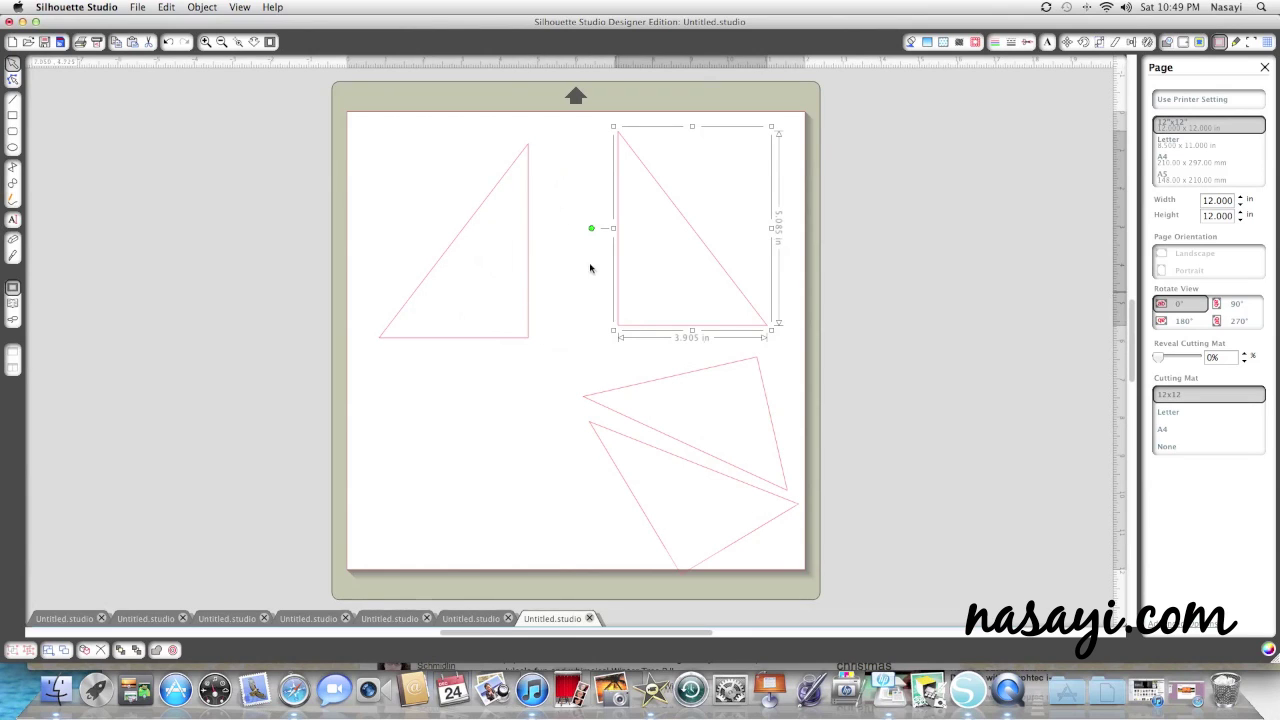
{"action": "left_click", "coordinate": [590, 229]}
{"action": "left_click", "coordinate": [618, 237]}
{"action": "left_click_drag", "start_coordinate": [591, 228], "coordinate": [395, 162]}
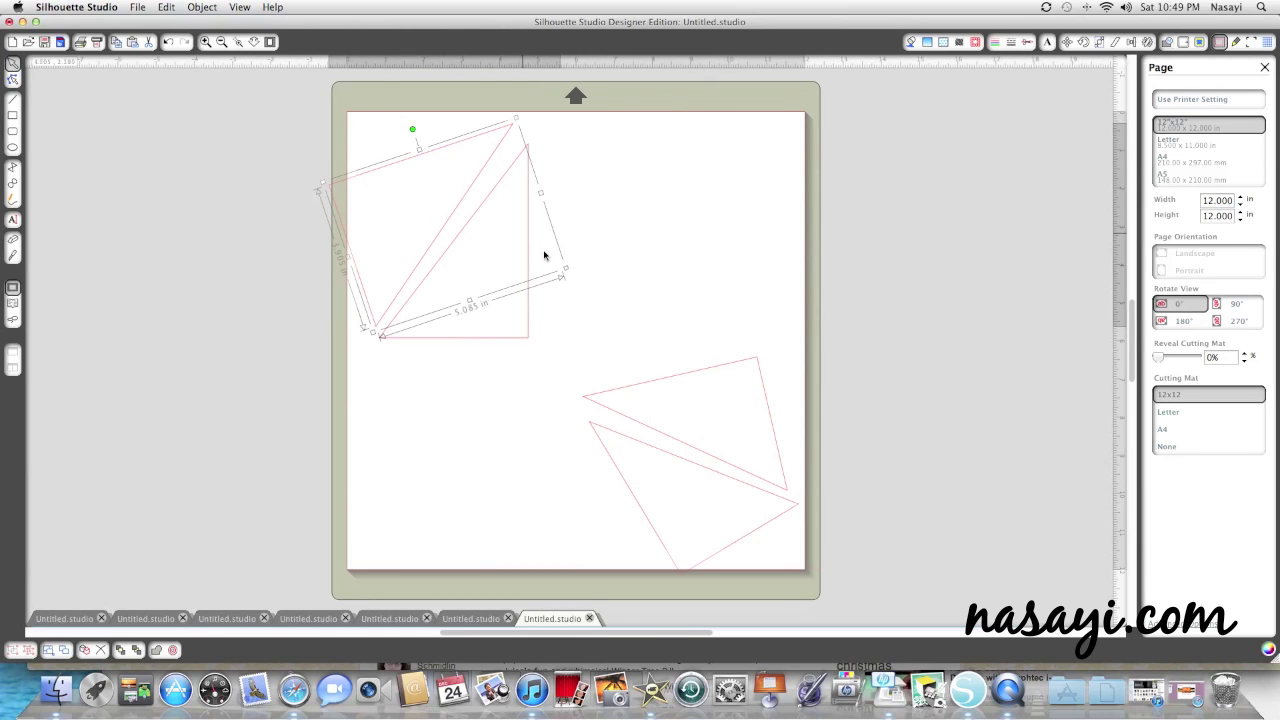
{"action": "left_click_drag", "start_coordinate": [526, 323], "coordinate": [583, 351]}
Rotate and tuck the two upper triangles together into the top-left corner.
{"action": "left_click", "coordinate": [457, 148]}
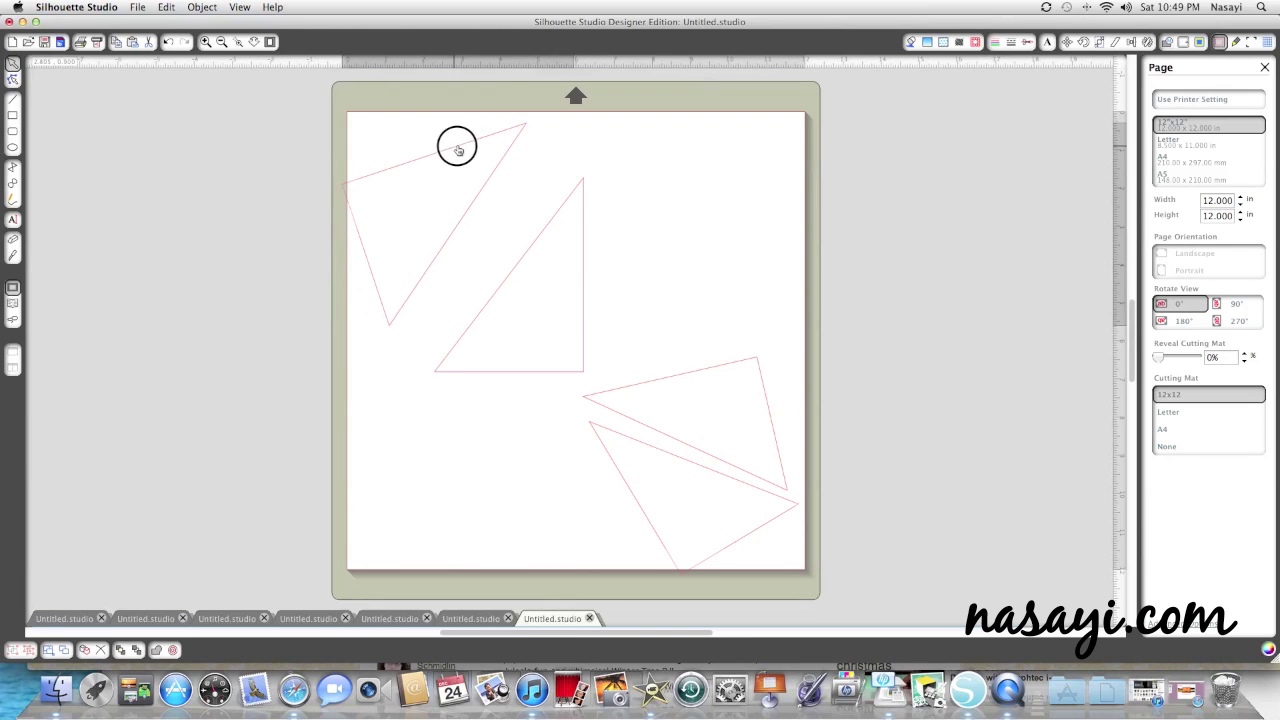
{"action": "left_click", "coordinate": [455, 155]}
{"action": "left_click", "coordinate": [451, 133]}
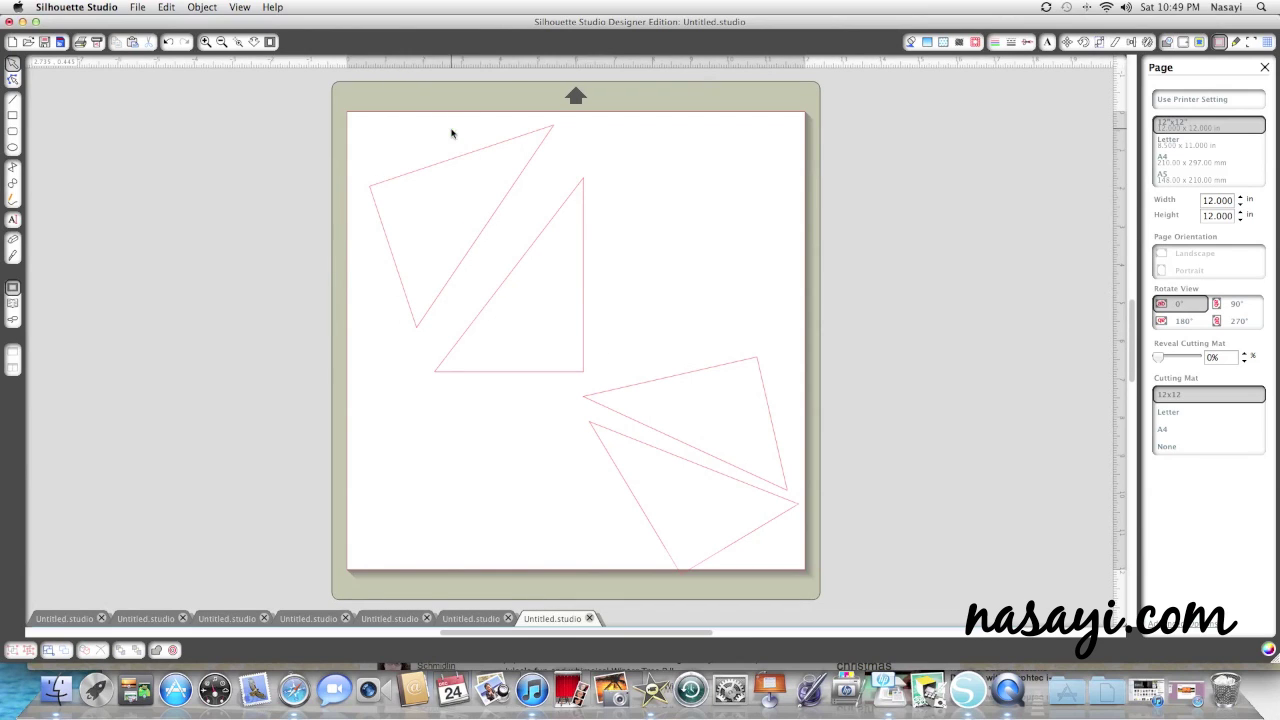
{"action": "left_click", "coordinate": [460, 157]}
{"action": "mouse_move", "coordinate": [454, 129]}
{"action": "left_mouse_down"}
{"action": "mouse_move", "coordinate": [487, 135]}
{"action": "mouse_move", "coordinate": [469, 130]}
{"action": "left_mouse_up"}
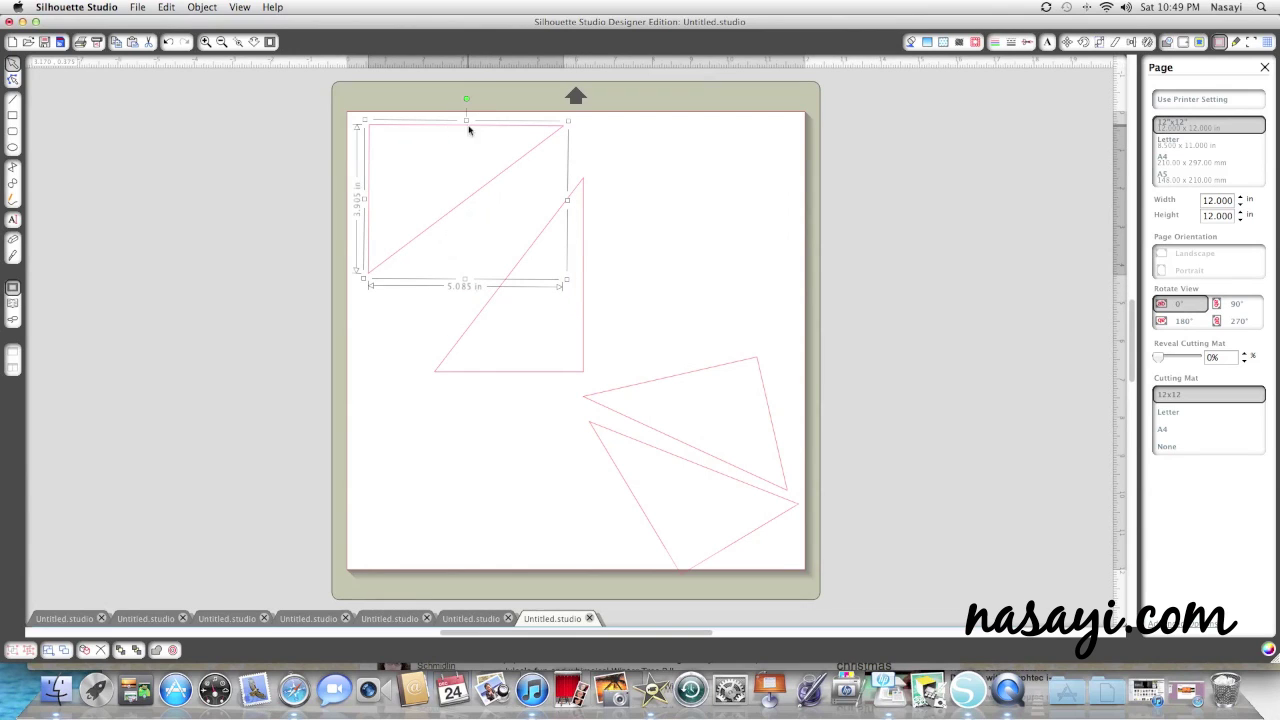
{"action": "left_click_drag", "start_coordinate": [583, 249], "coordinate": [560, 227]}
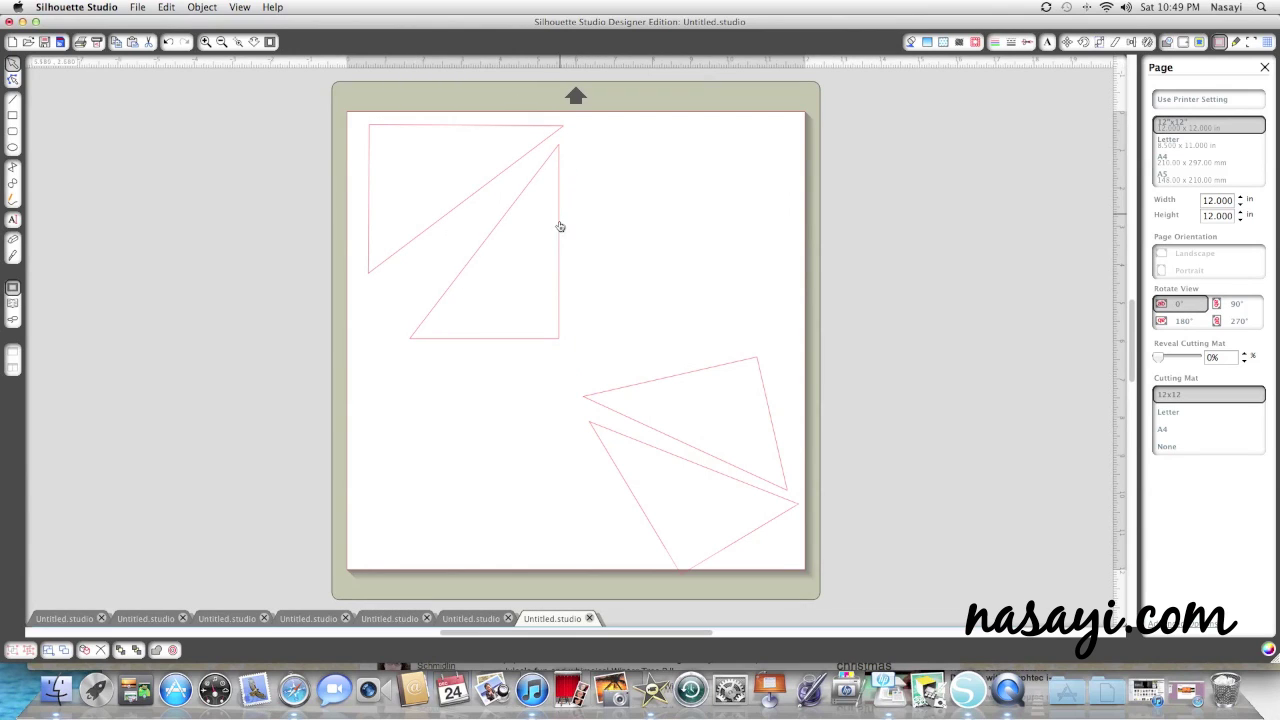
{"action": "left_click", "coordinate": [564, 339]}
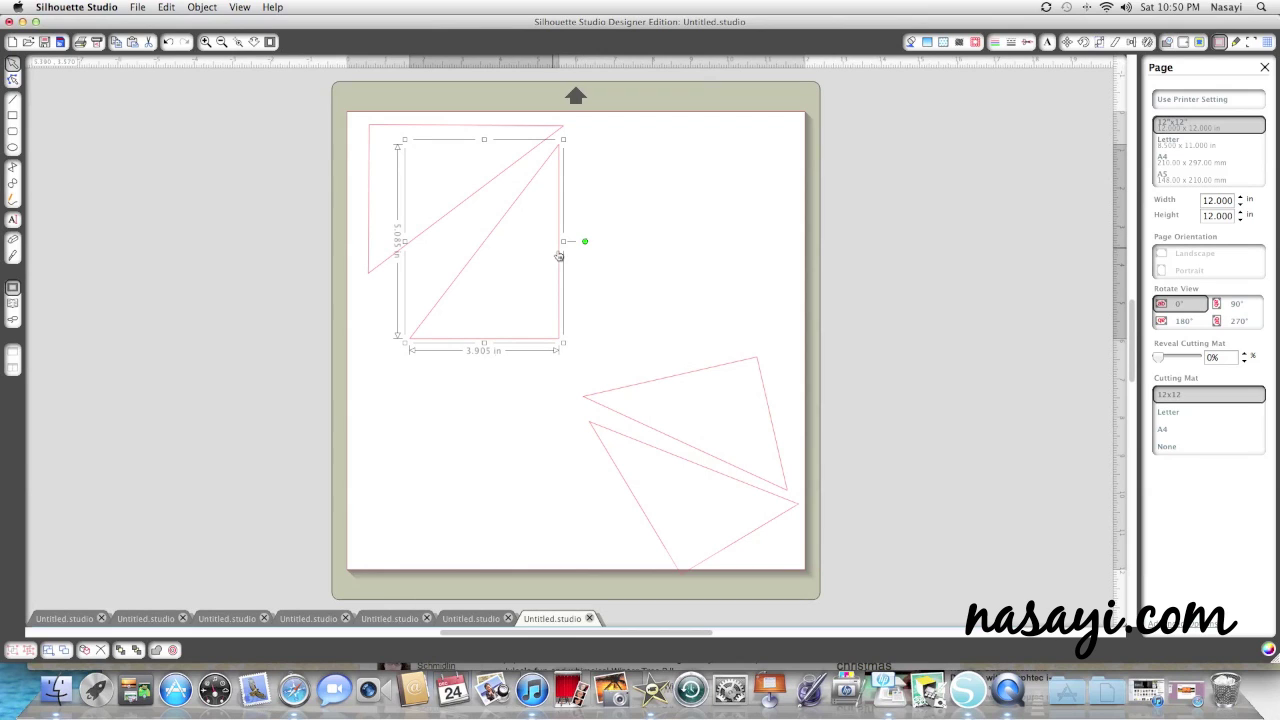
{"action": "left_click_drag", "start_coordinate": [584, 242], "coordinate": [582, 266]}
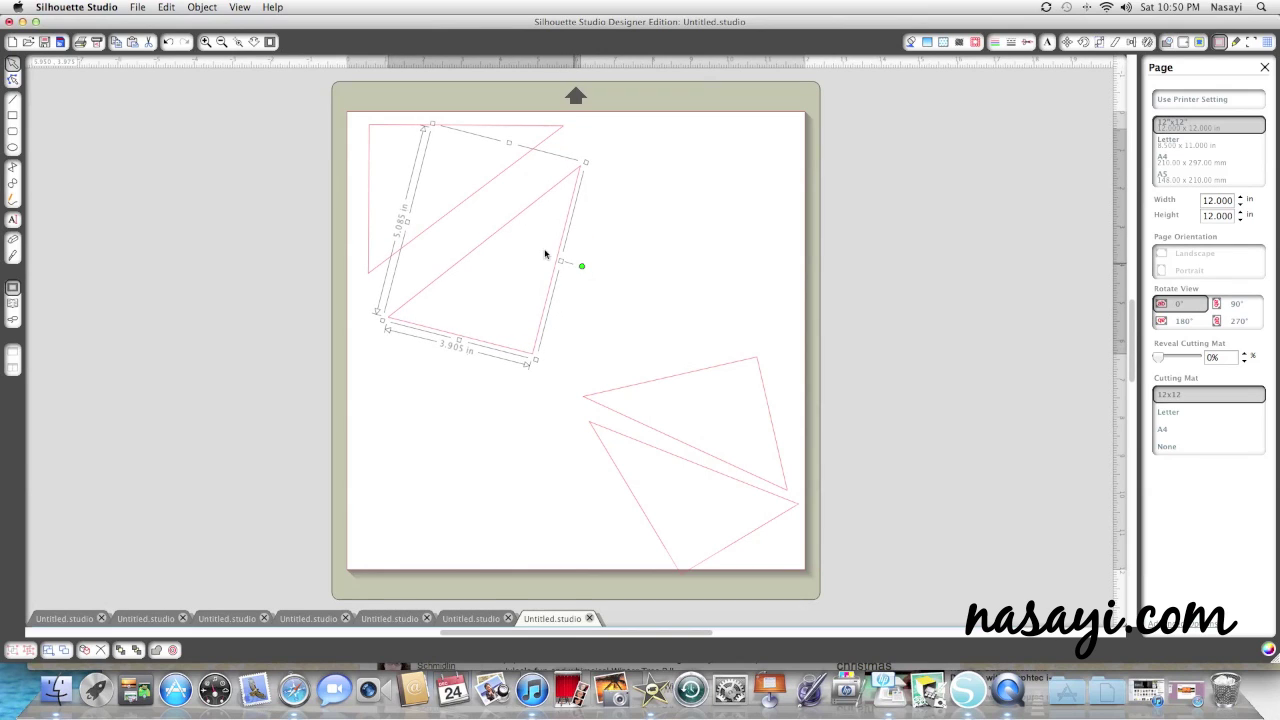
{"action": "left_click_drag", "start_coordinate": [498, 225], "coordinate": [491, 191]}
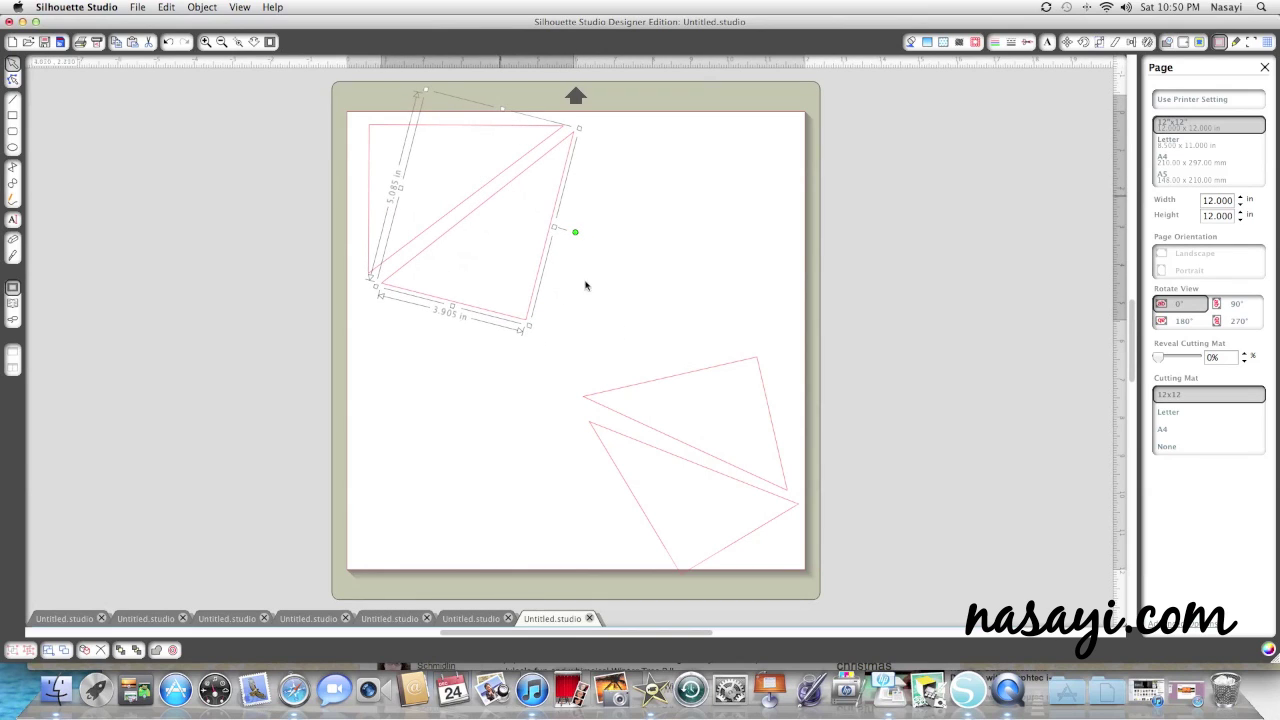
Straighten the lower-right triangle and shift it beside its partner in the bottom-right corner.
{"action": "left_click", "coordinate": [688, 366]}
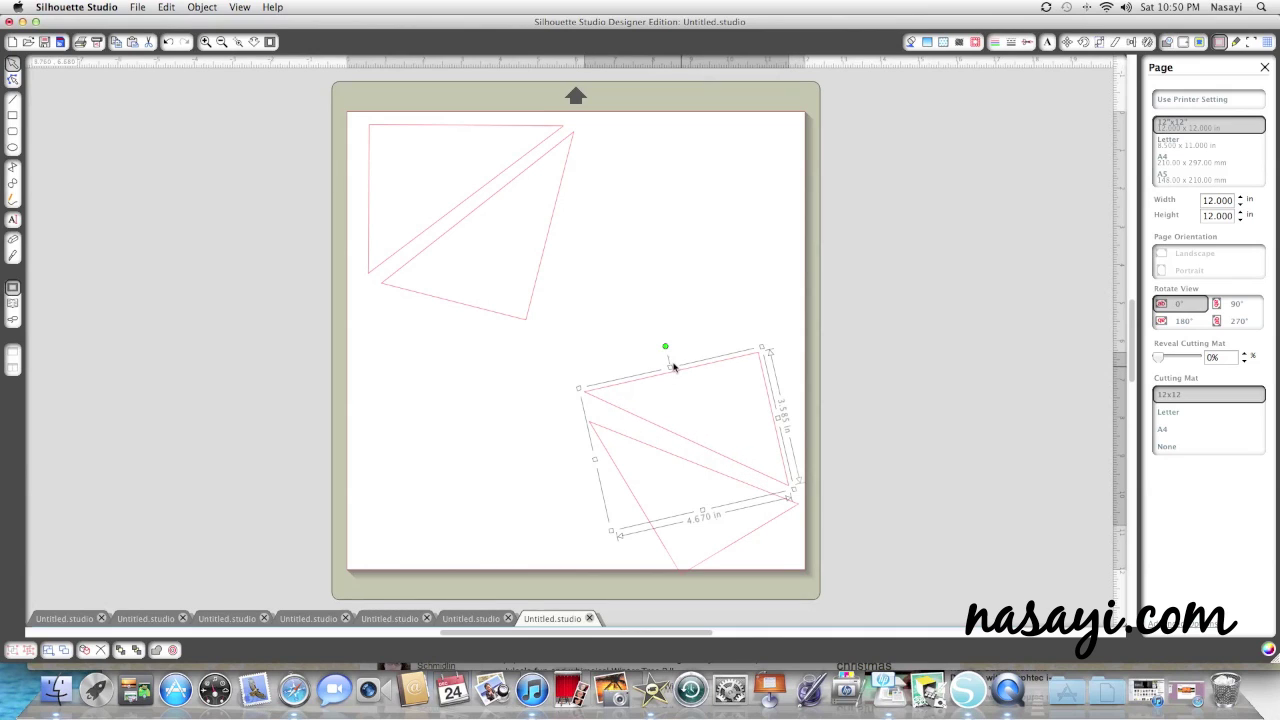
{"action": "left_click_drag", "start_coordinate": [665, 346], "coordinate": [686, 346]}
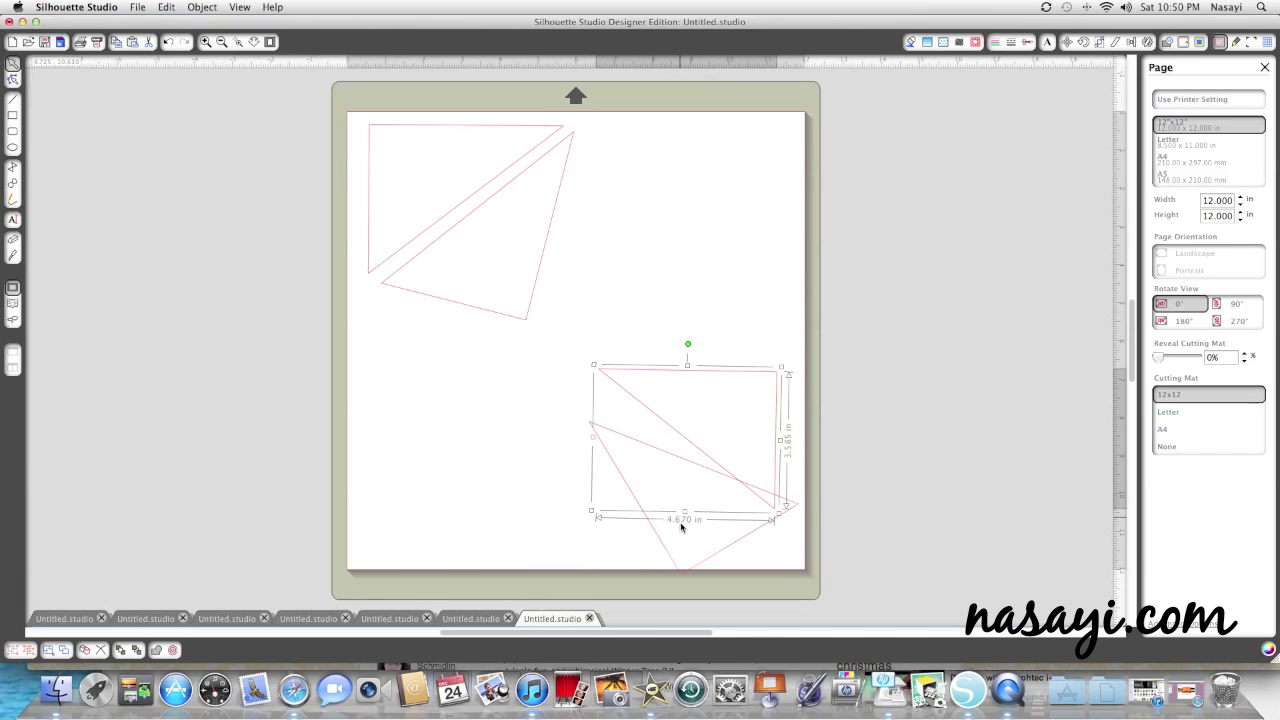
{"action": "left_click_drag", "start_coordinate": [663, 537], "coordinate": [614, 497]}
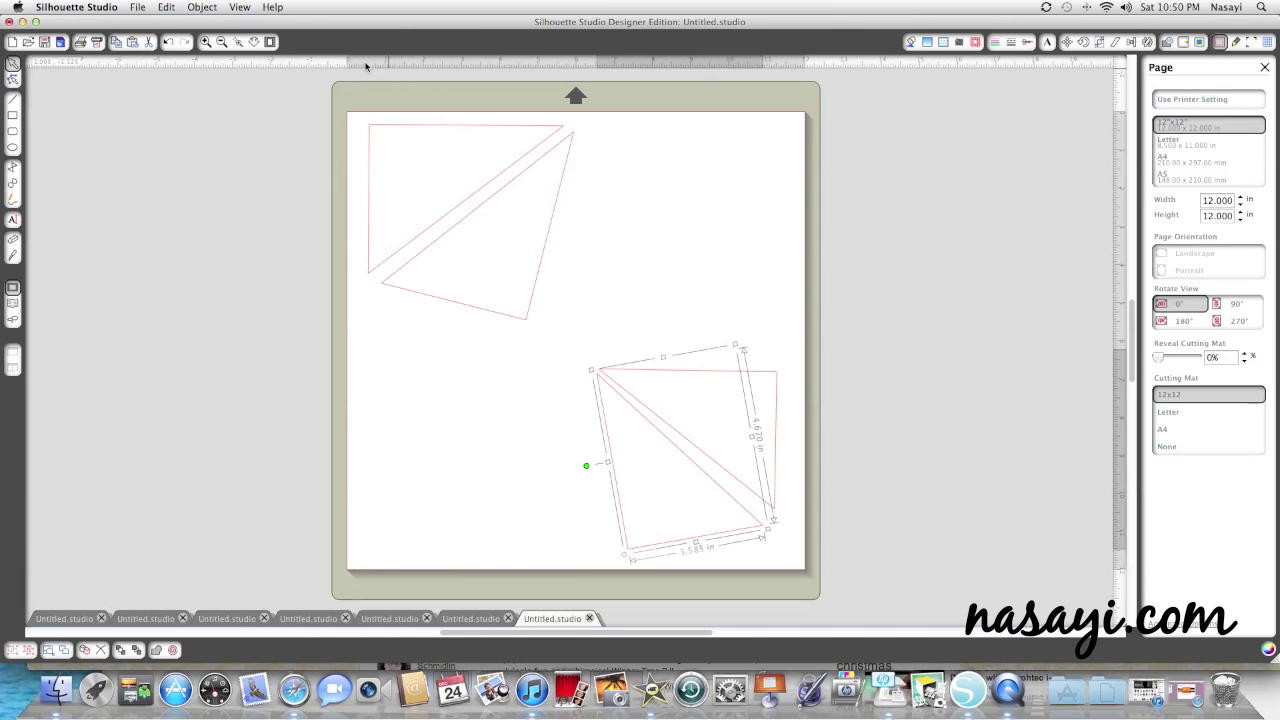
{"action": "left_click", "coordinate": [462, 174]}
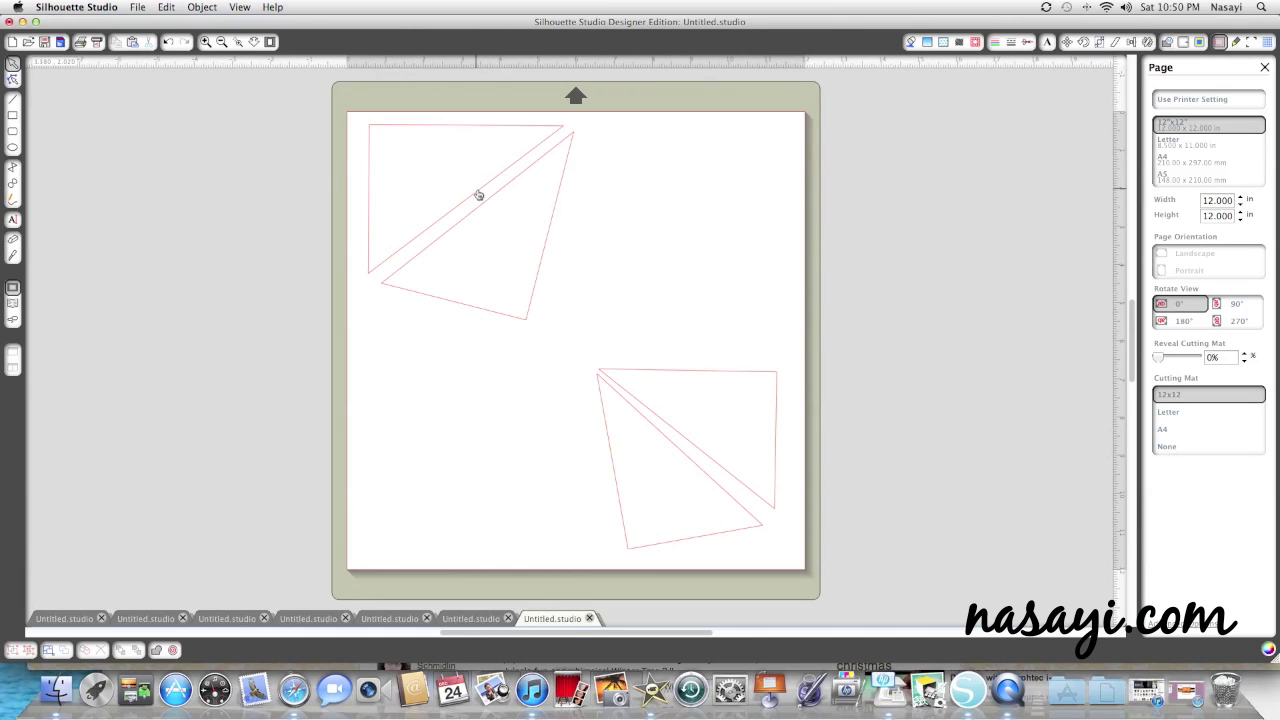
{"action": "left_click", "coordinate": [478, 195]}
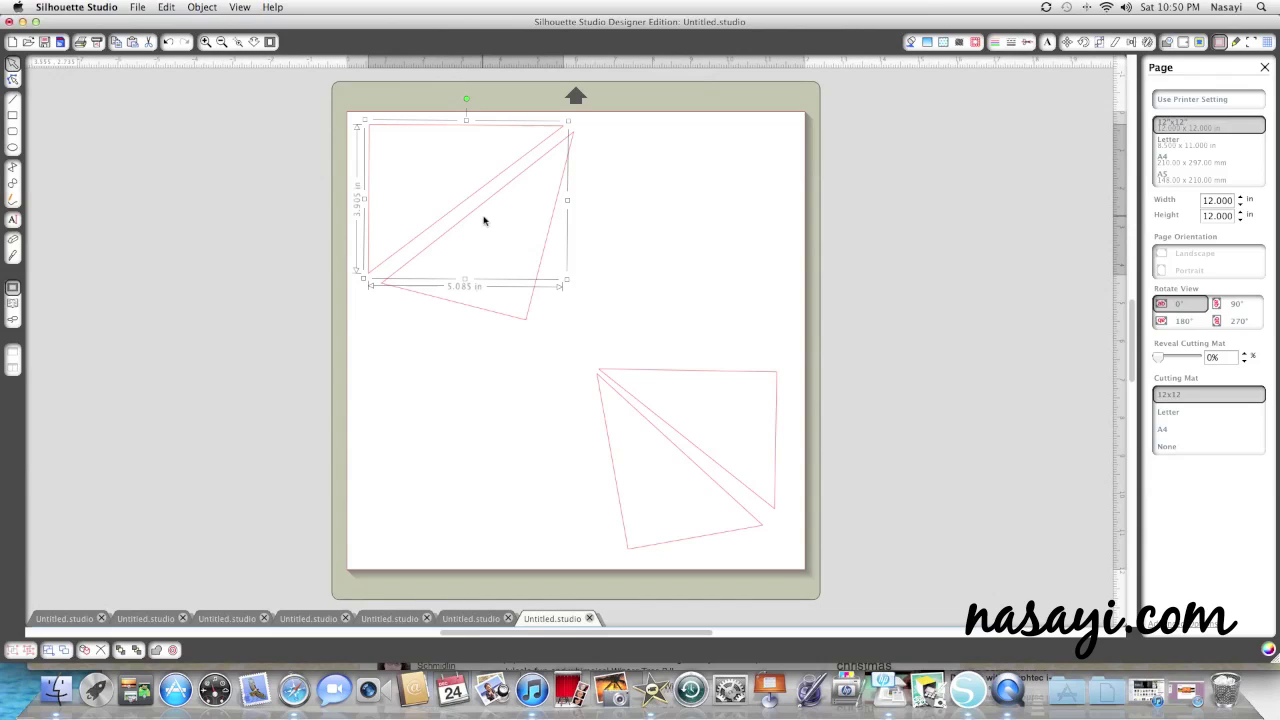
{"action": "left_click", "coordinate": [600, 221]}
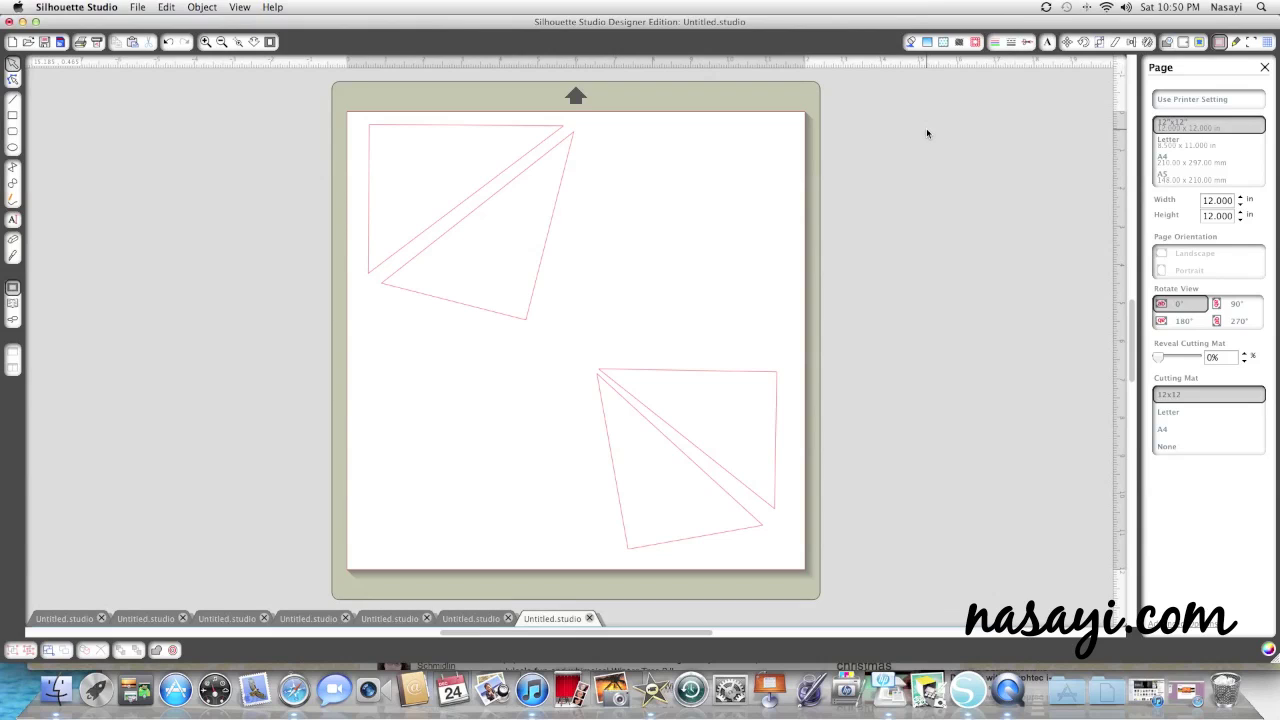
{"action": "left_click", "coordinate": [1238, 42]}
{"action": "left_click", "coordinate": [1250, 42]}
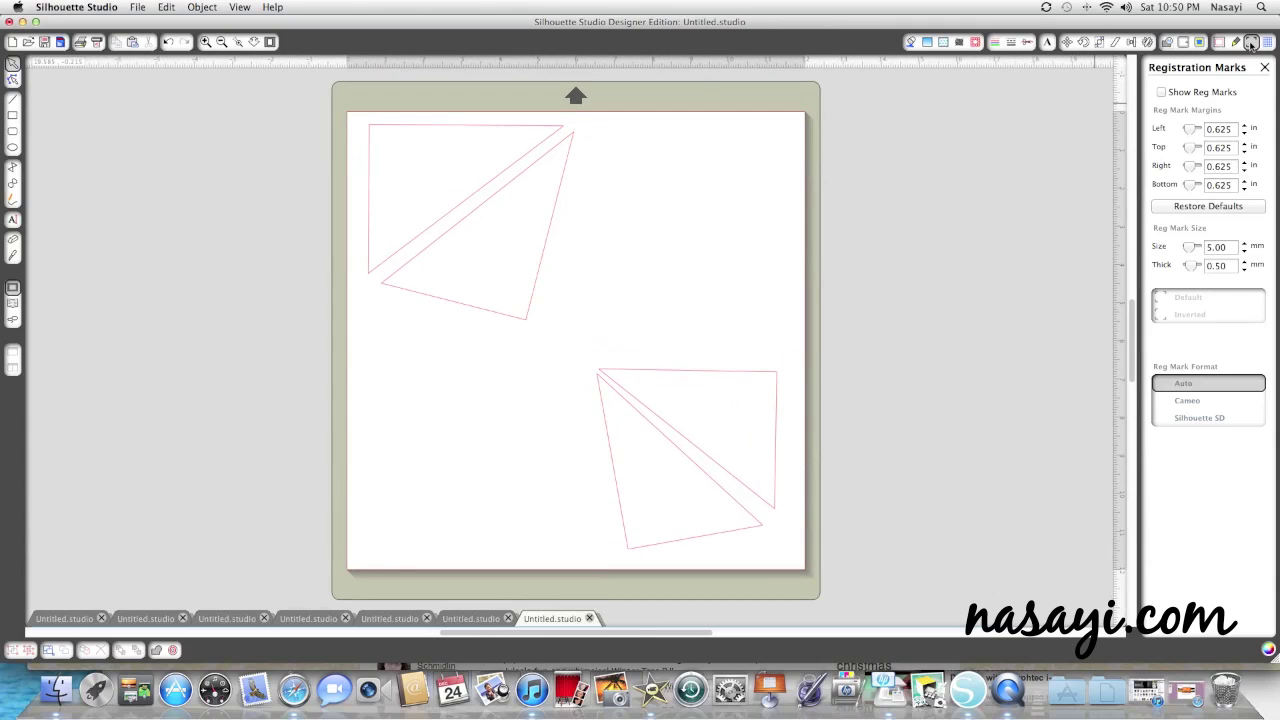
{"action": "left_click", "coordinate": [1199, 43]}
{"action": "left_click", "coordinate": [1182, 43]}
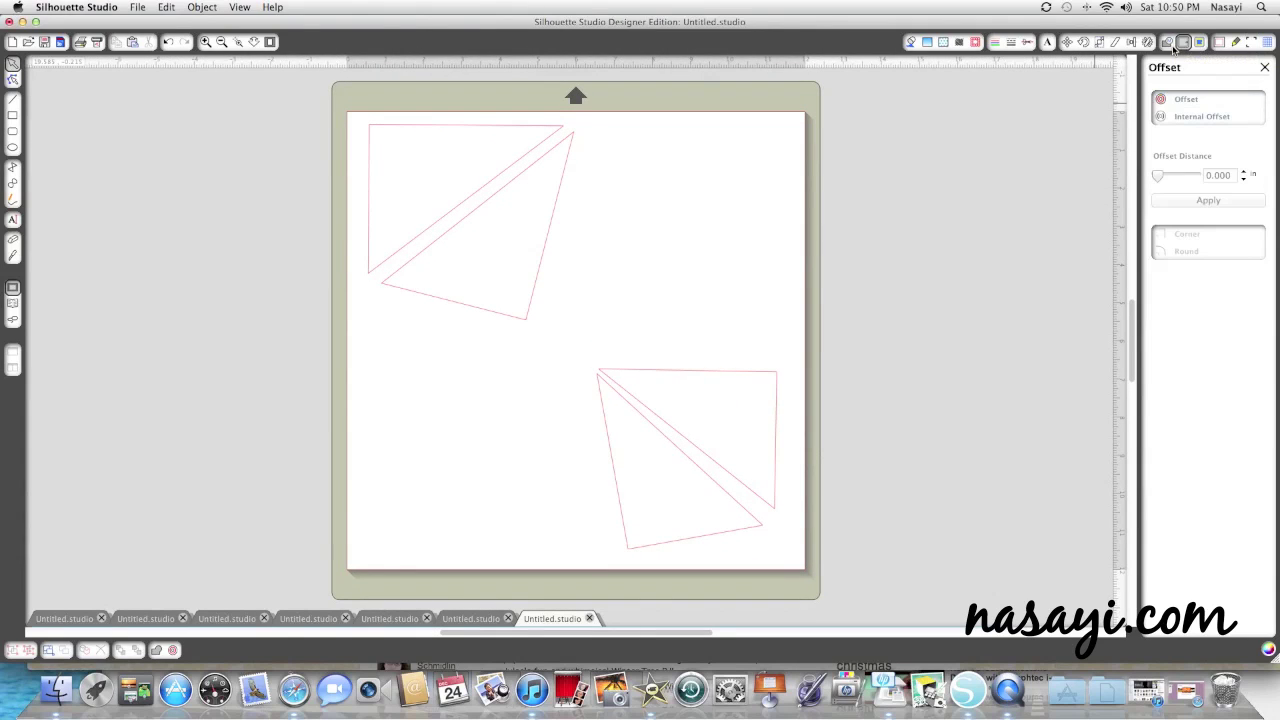
{"action": "left_click", "coordinate": [1219, 42]}
{"action": "left_click", "coordinate": [1250, 42]}
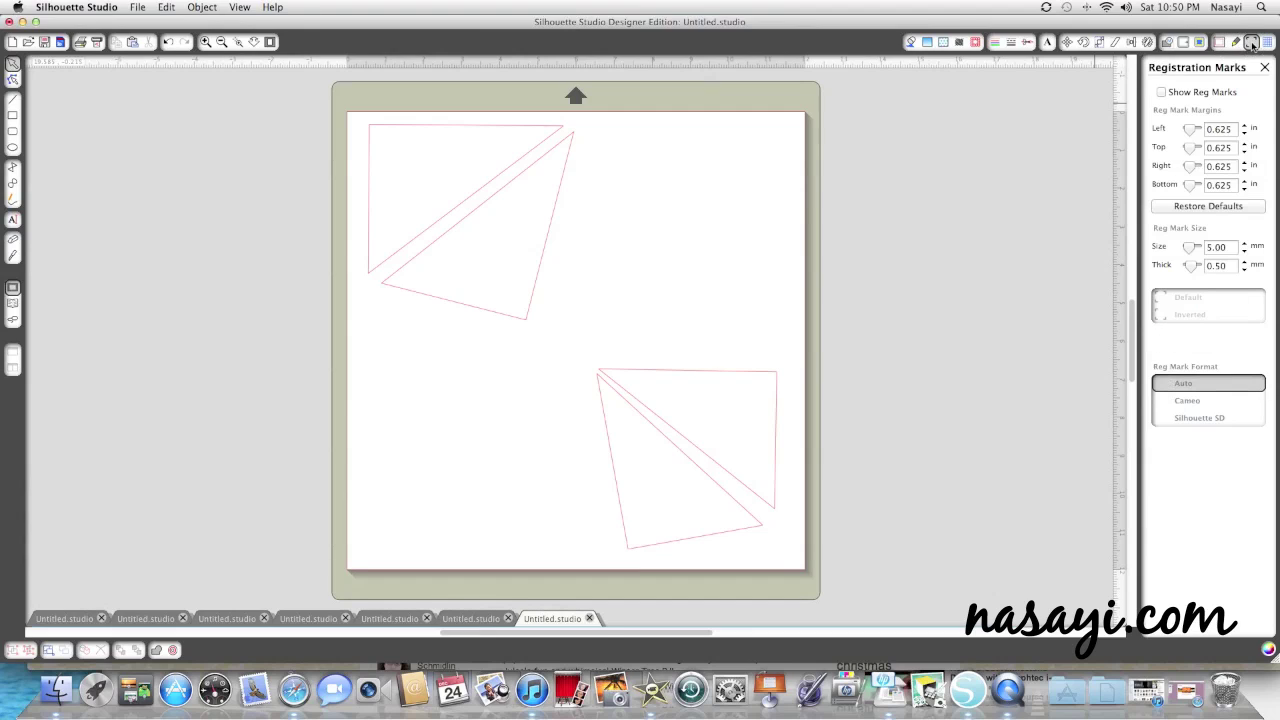
{"action": "left_click", "coordinate": [1220, 43]}
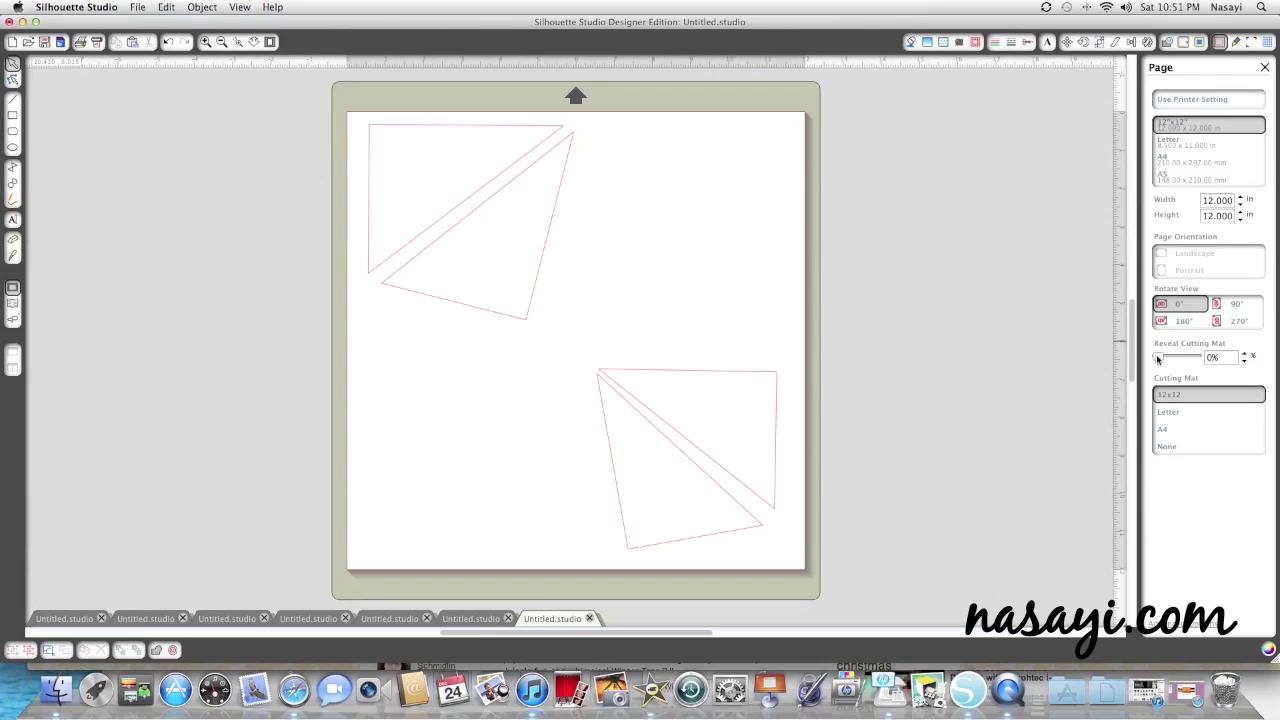
Reveal the cutting mat at 52% and slightly re-angle the lower-right triangle pair.
{"action": "left_click_drag", "start_coordinate": [1158, 358], "coordinate": [1179, 358]}
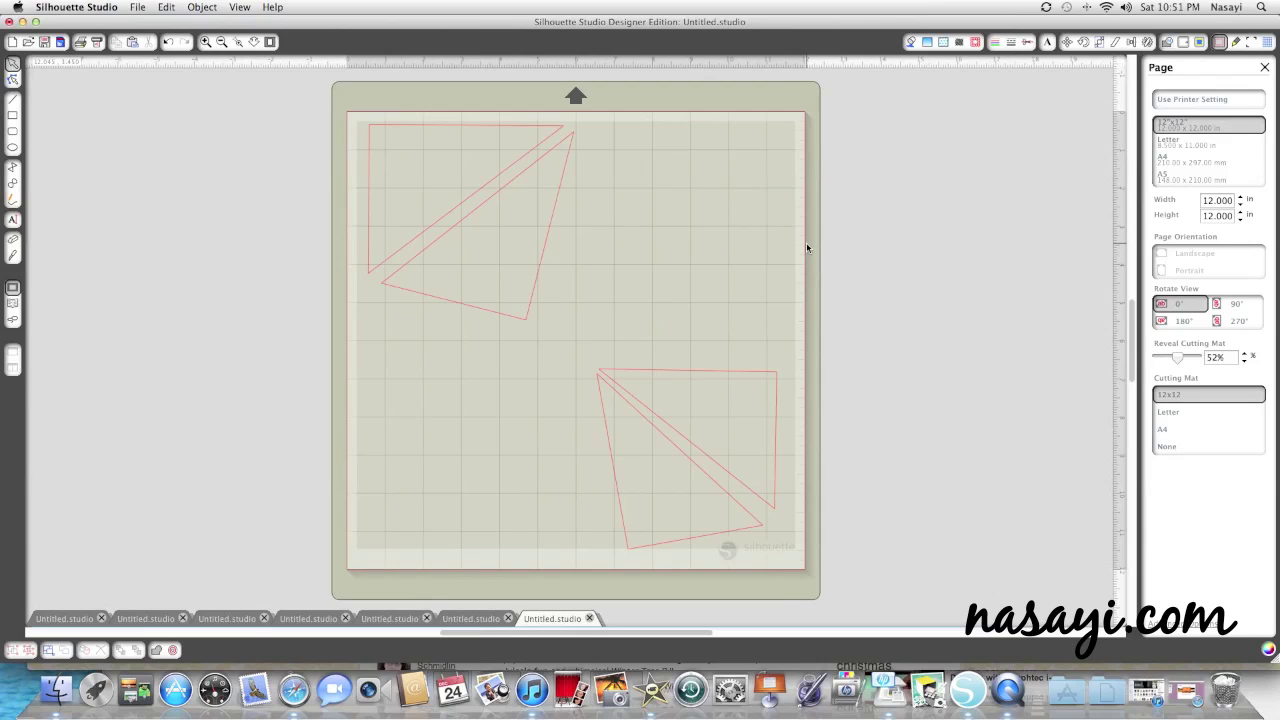
{"action": "left_click_drag", "start_coordinate": [686, 371], "coordinate": [688, 368]}
{"action": "left_click", "coordinate": [688, 368]}
{"action": "left_click_drag", "start_coordinate": [626, 544], "coordinate": [631, 538]}
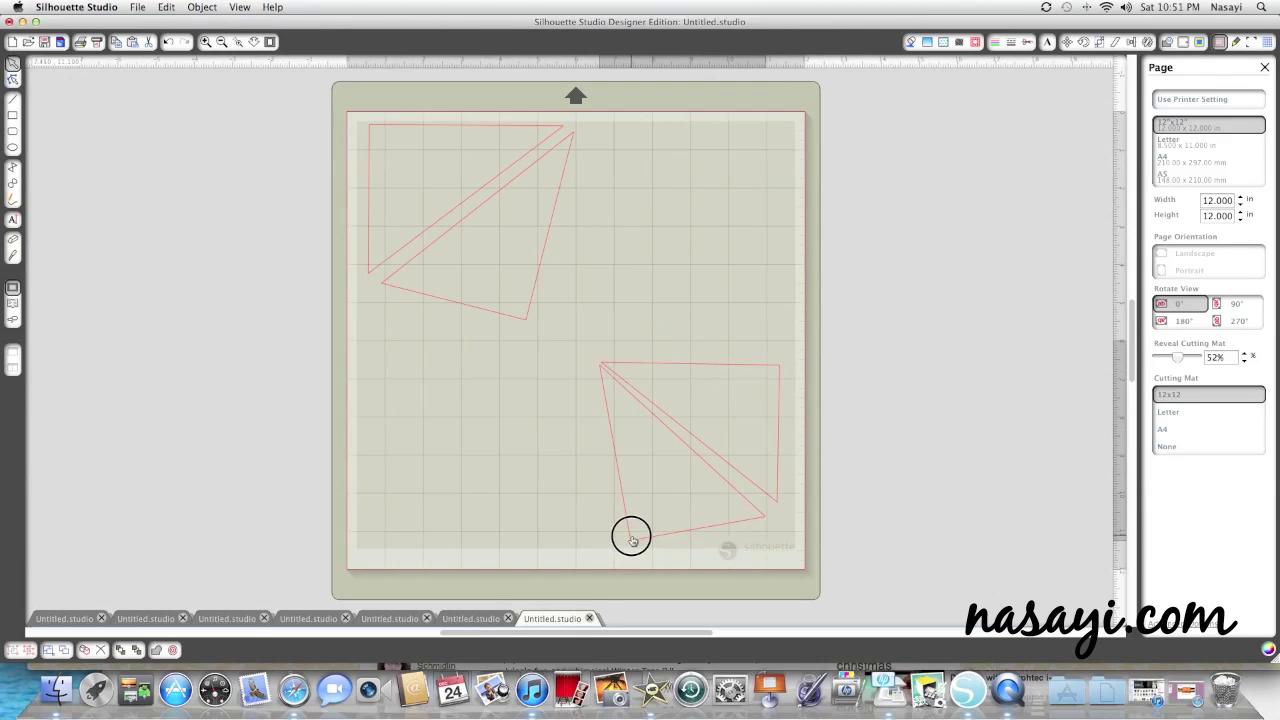
{"action": "left_click", "coordinate": [909, 376]}
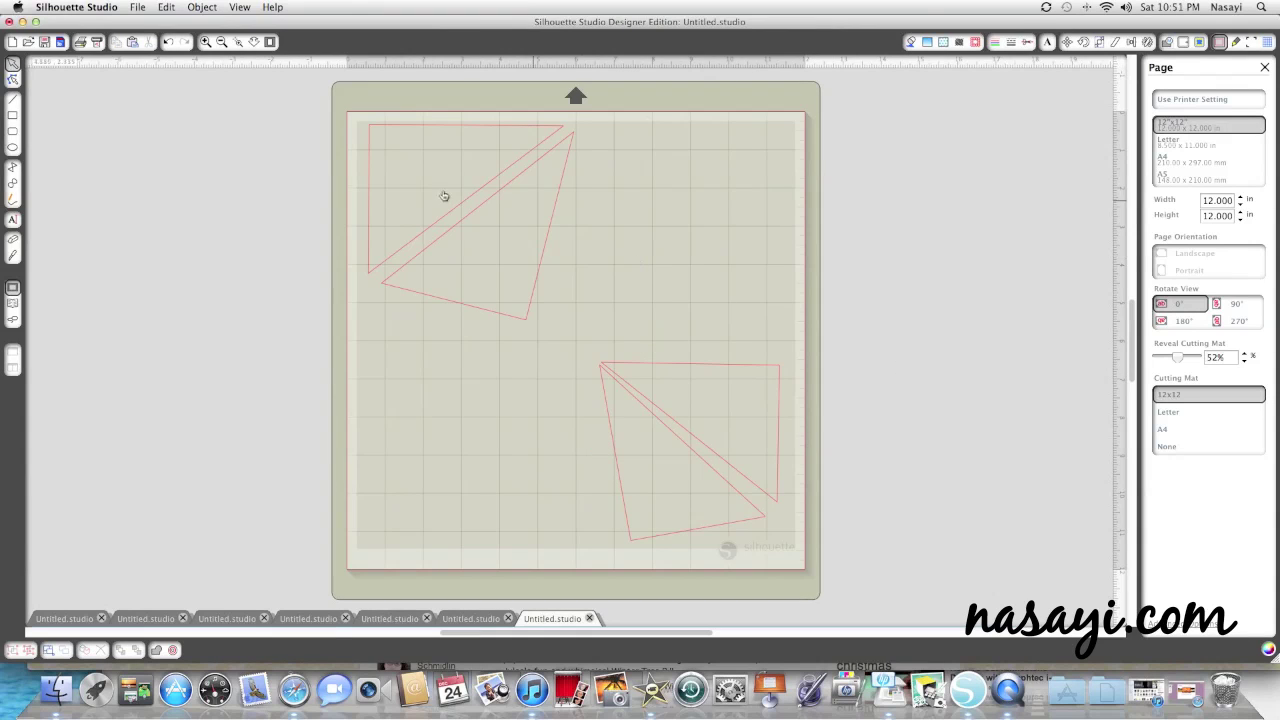